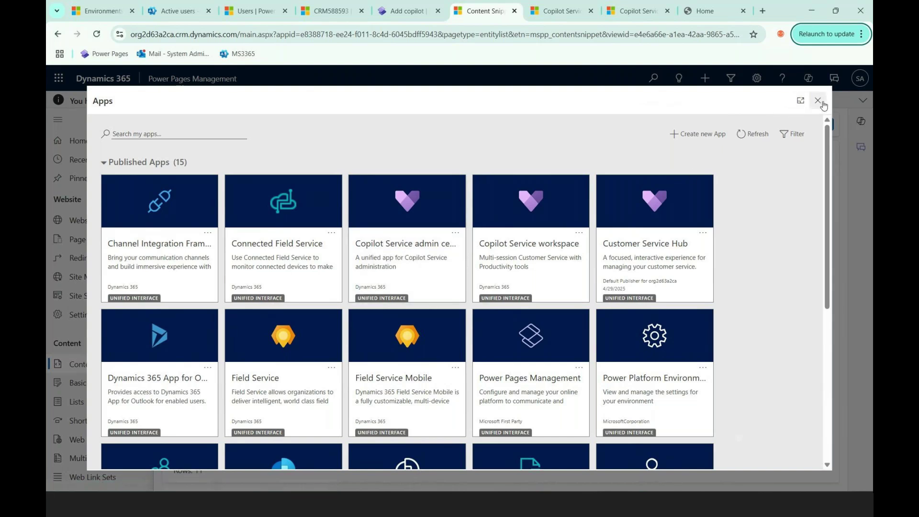
Step: Launch Copilot Service admin center, go to Case settings, and open the Case Management Agent settings
{"action": "left_click", "coordinate": [389, 250]}
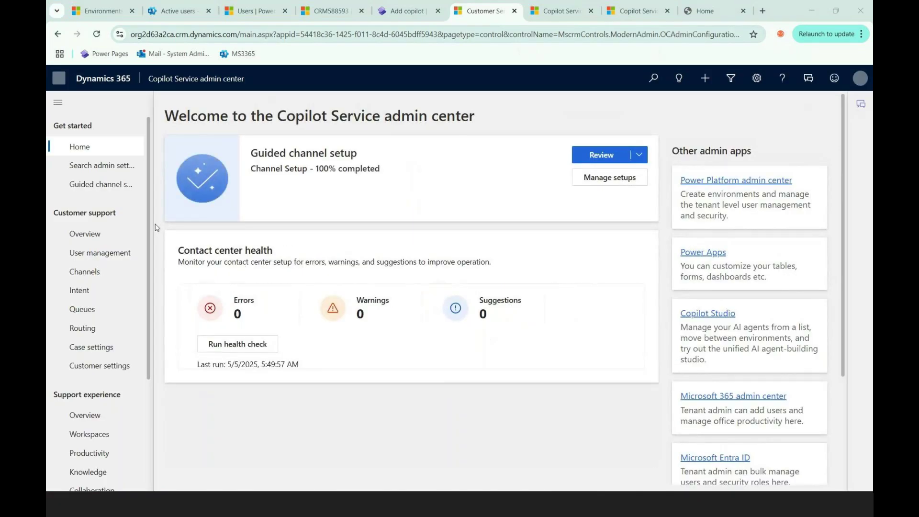
{"action": "left_click", "coordinate": [93, 352]}
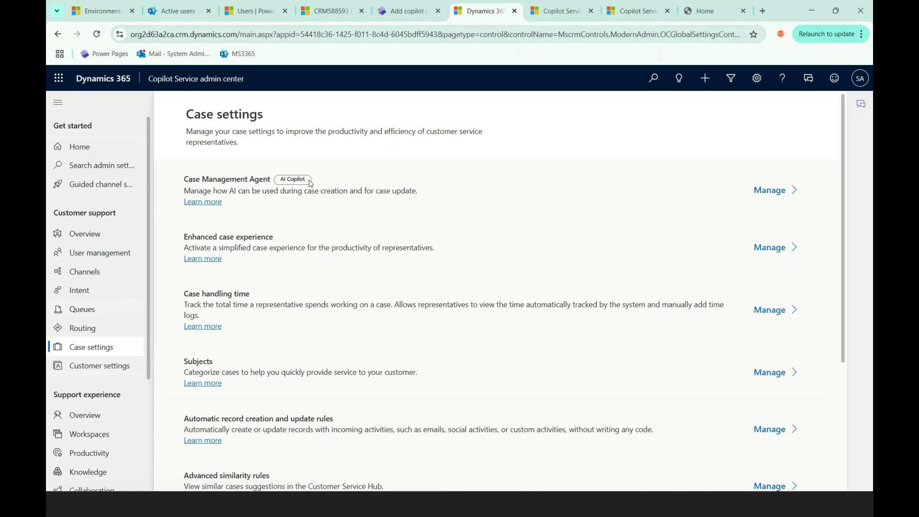
{"action": "left_click", "coordinate": [776, 192]}
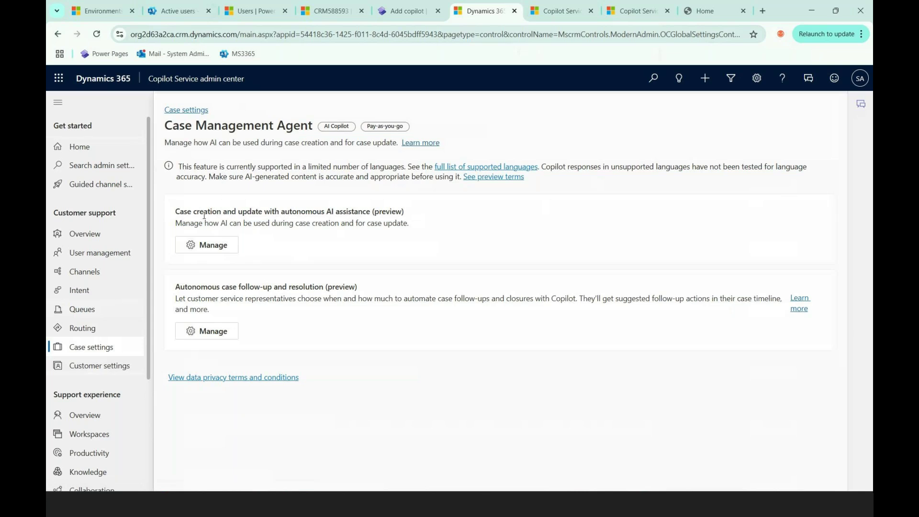
Step: Open the 'Case creation and update with autonomous AI assistance' settings
{"action": "left_click", "coordinate": [207, 247]}
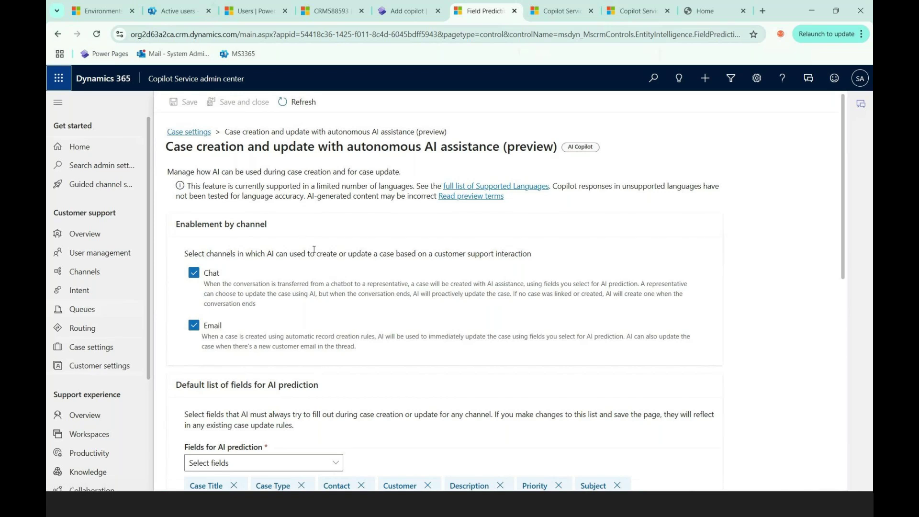
{"action": "scroll", "coordinate": [316, 255], "scroll_direction": "down", "scroll_amount": 2}
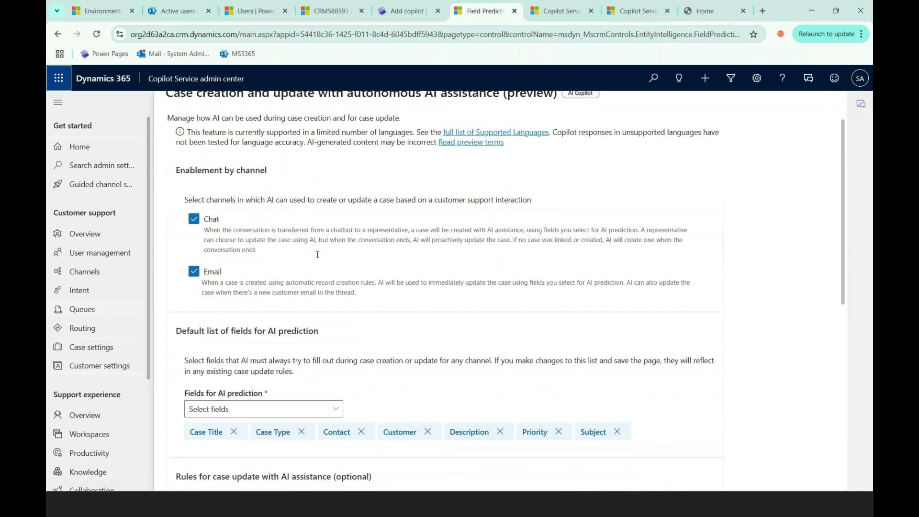
{"action": "scroll", "coordinate": [306, 254], "scroll_direction": "up", "scroll_amount": 2}
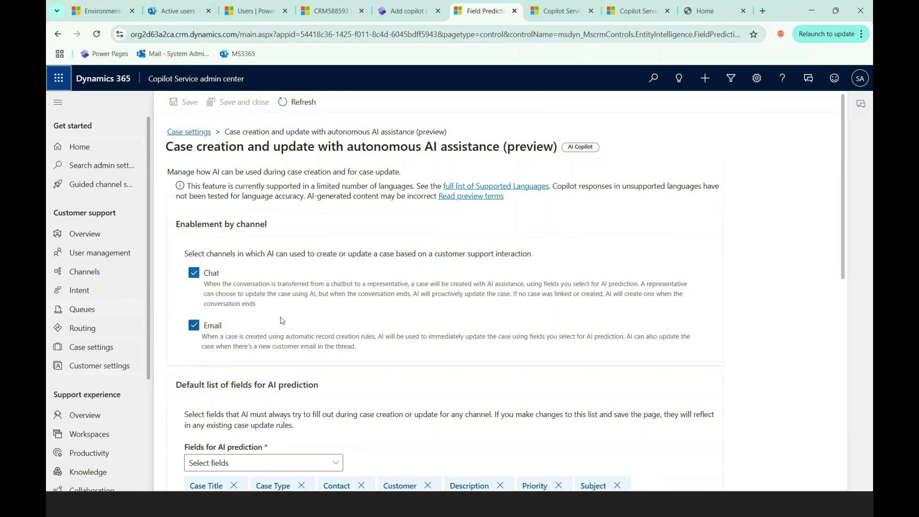
{"action": "scroll", "coordinate": [307, 320], "scroll_direction": "down", "scroll_amount": 2}
{"action": "scroll", "coordinate": [307, 319], "scroll_direction": "down", "scroll_amount": 3}
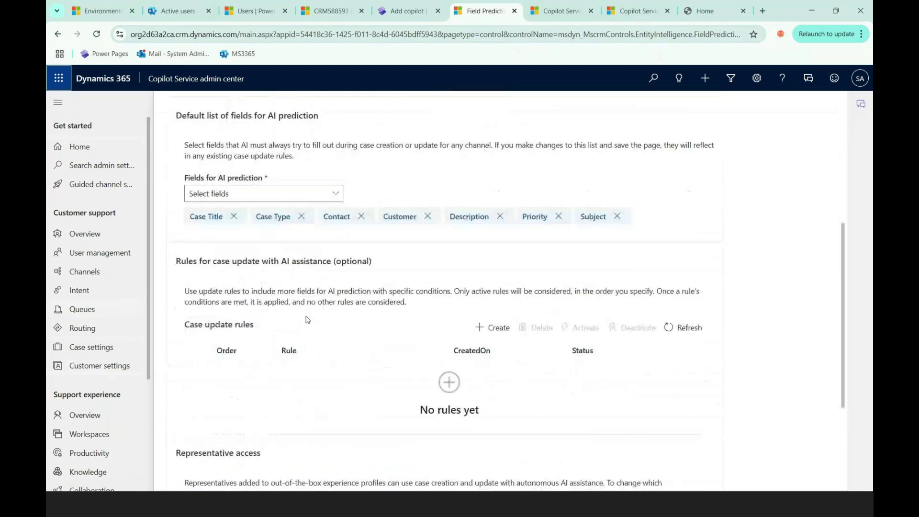
{"action": "scroll", "coordinate": [307, 319], "scroll_direction": "up", "scroll_amount": 5}
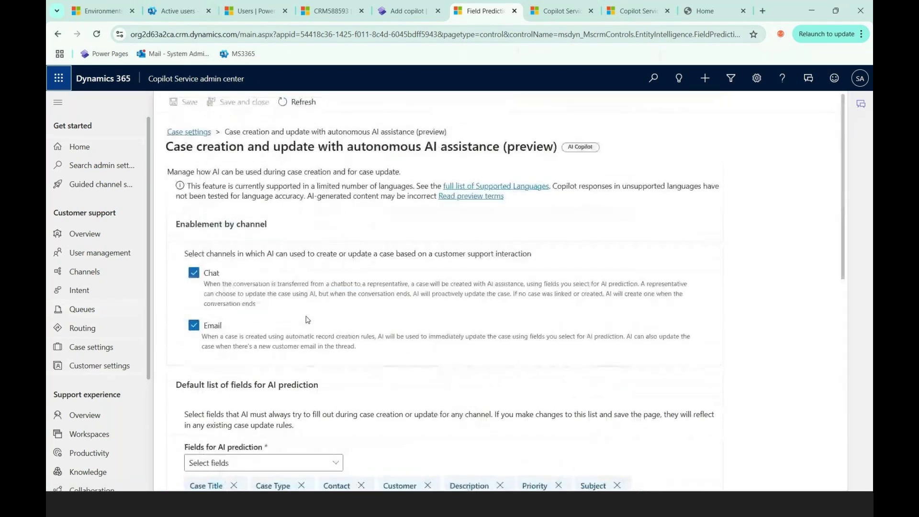
{"action": "scroll", "coordinate": [308, 319], "scroll_direction": "down", "scroll_amount": 4}
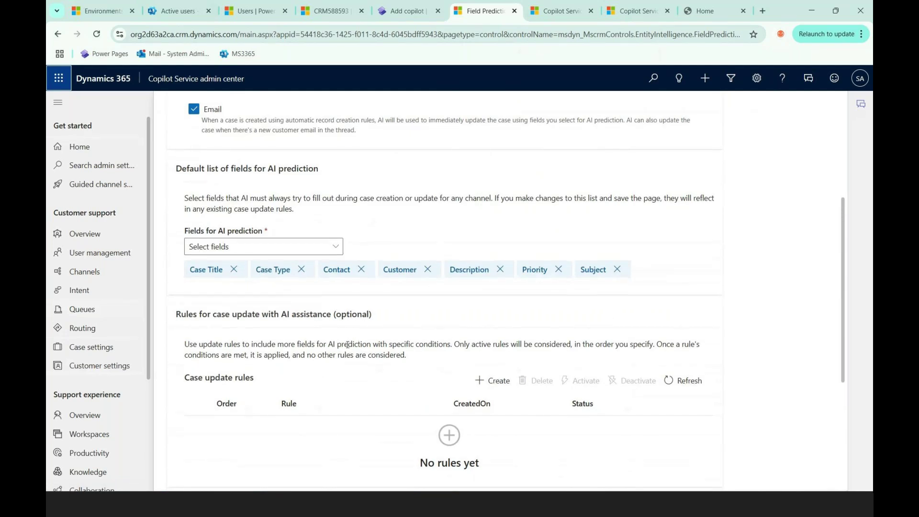
{"action": "scroll", "coordinate": [358, 342], "scroll_direction": "down", "scroll_amount": 2}
{"action": "scroll", "coordinate": [325, 371], "scroll_direction": "up", "scroll_amount": 4}
{"action": "scroll", "coordinate": [326, 370], "scroll_direction": "up", "scroll_amount": 3}
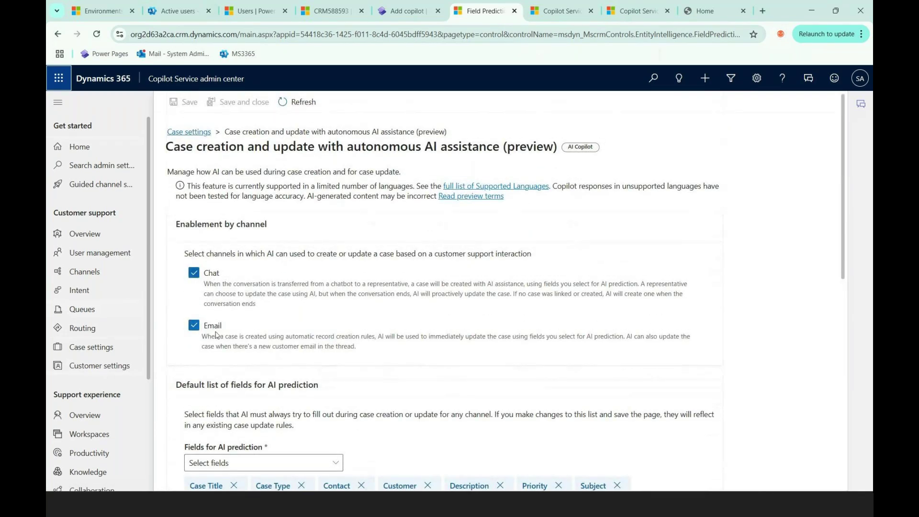
{"action": "scroll", "coordinate": [278, 306], "scroll_direction": "down", "scroll_amount": 2}
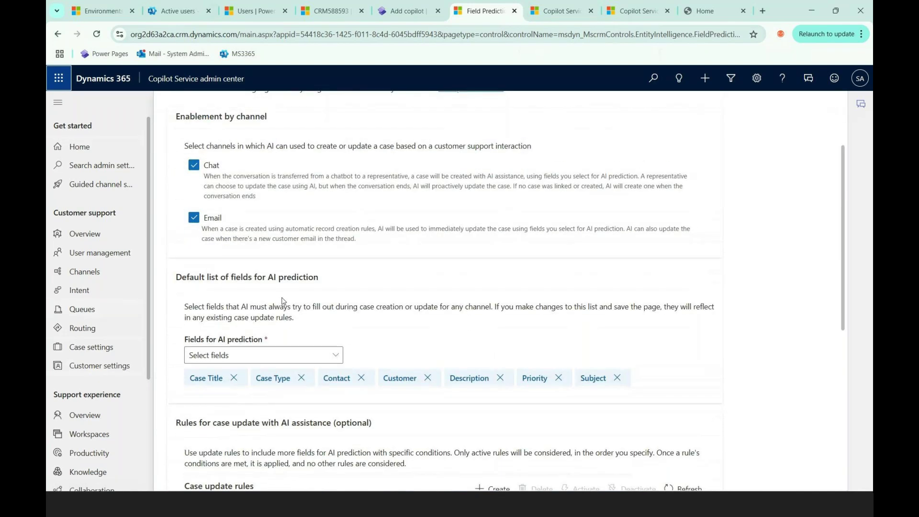
{"action": "scroll", "coordinate": [282, 301], "scroll_direction": "down", "scroll_amount": 2}
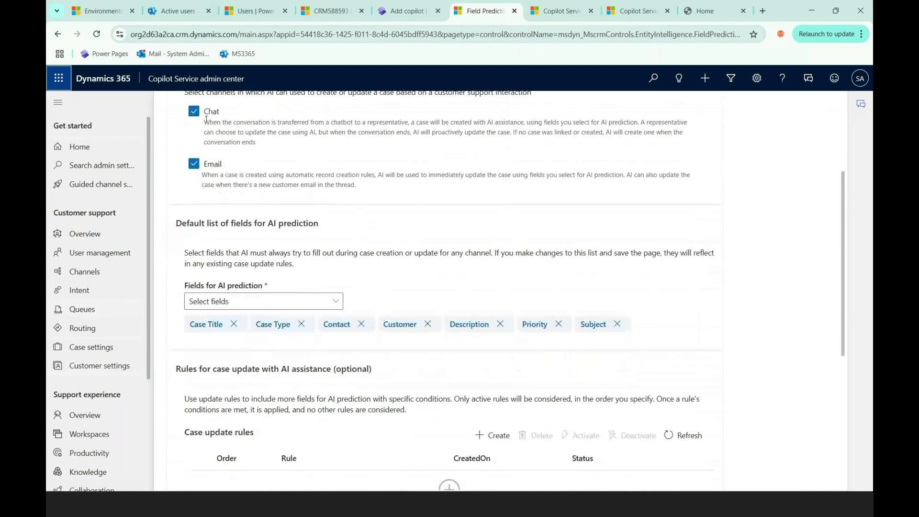
{"action": "scroll", "coordinate": [209, 128], "scroll_direction": "up", "scroll_amount": 2}
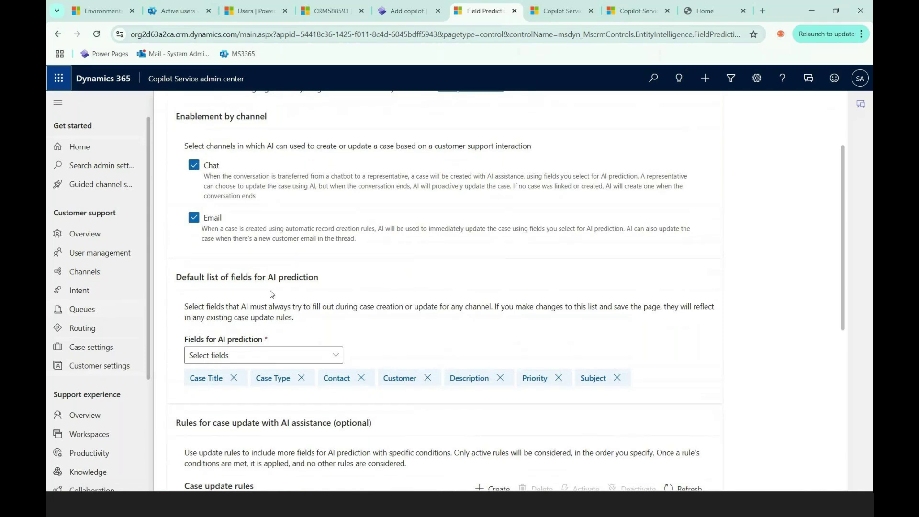
{"action": "scroll", "coordinate": [271, 294], "scroll_direction": "down", "scroll_amount": 1}
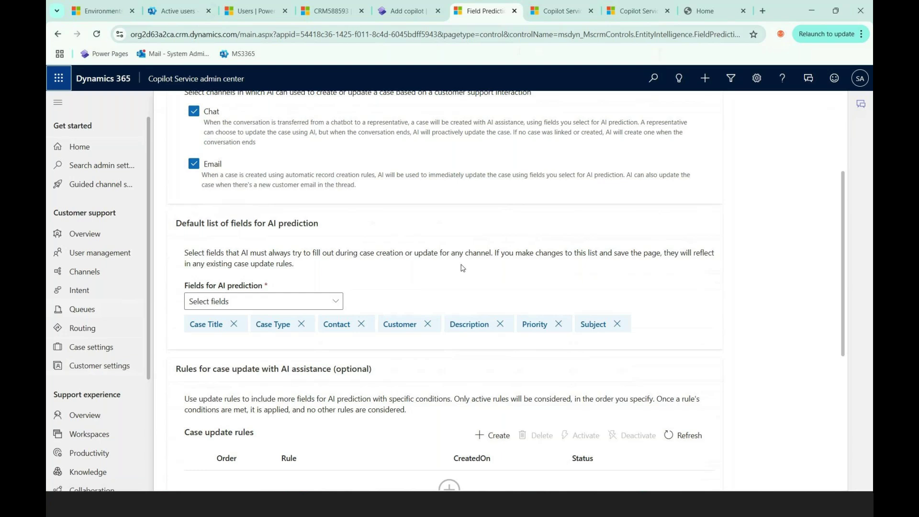
{"action": "scroll", "coordinate": [460, 267], "scroll_direction": "down", "scroll_amount": 1}
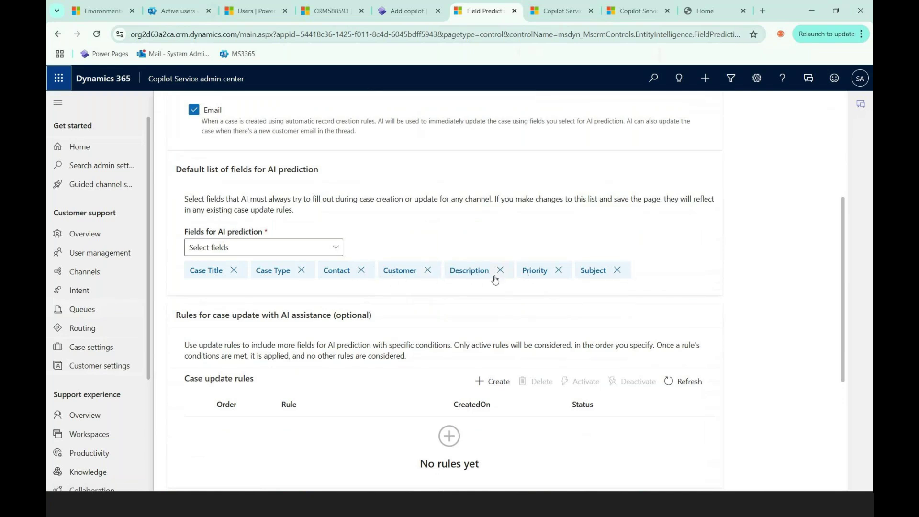
{"action": "scroll", "coordinate": [259, 316], "scroll_direction": "down", "scroll_amount": 1}
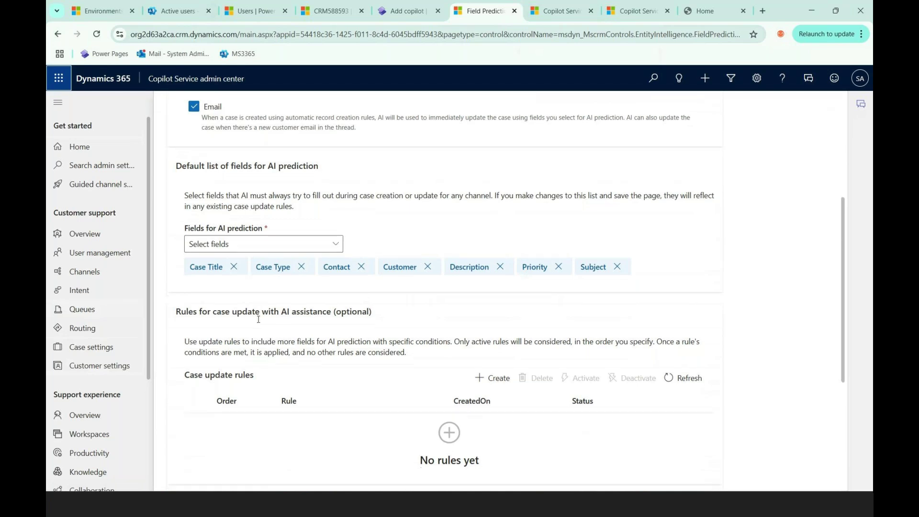
{"action": "scroll", "coordinate": [259, 320], "scroll_direction": "down", "scroll_amount": 3}
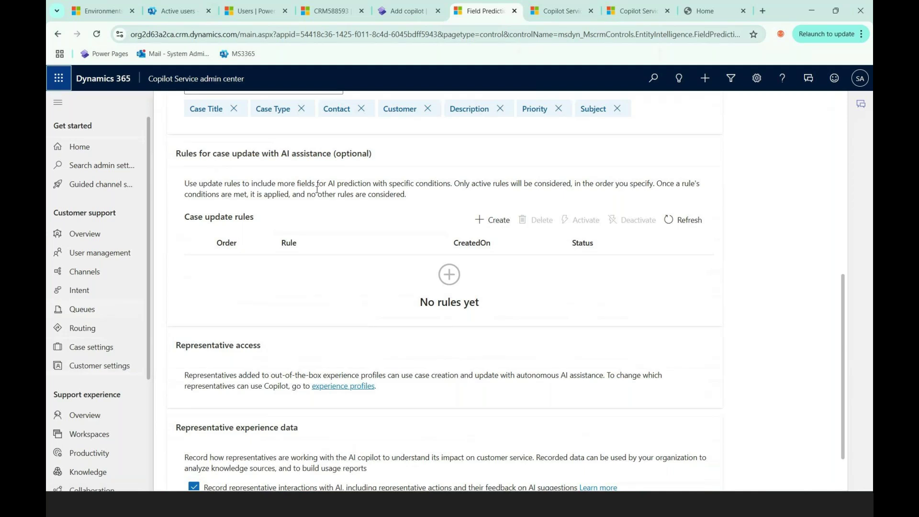
{"action": "scroll", "coordinate": [328, 237], "scroll_direction": "down", "scroll_amount": 1}
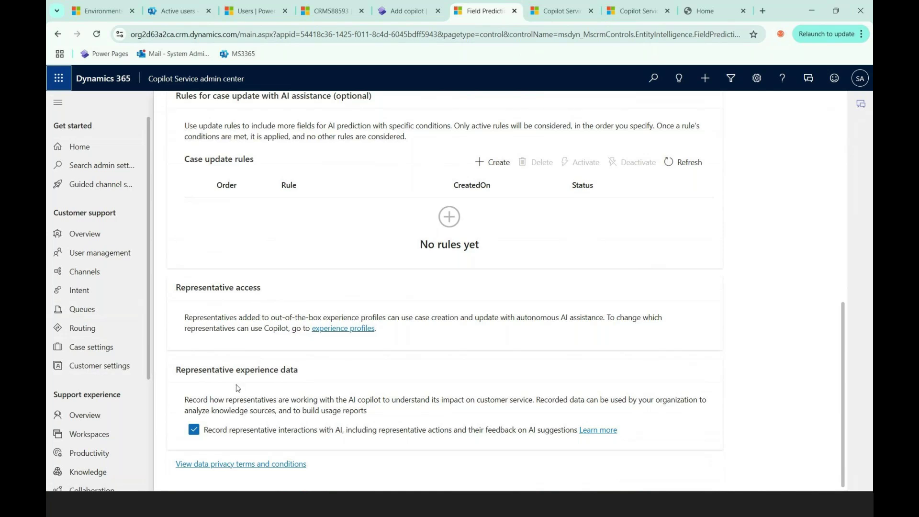
{"action": "left_click", "coordinate": [561, 10]}
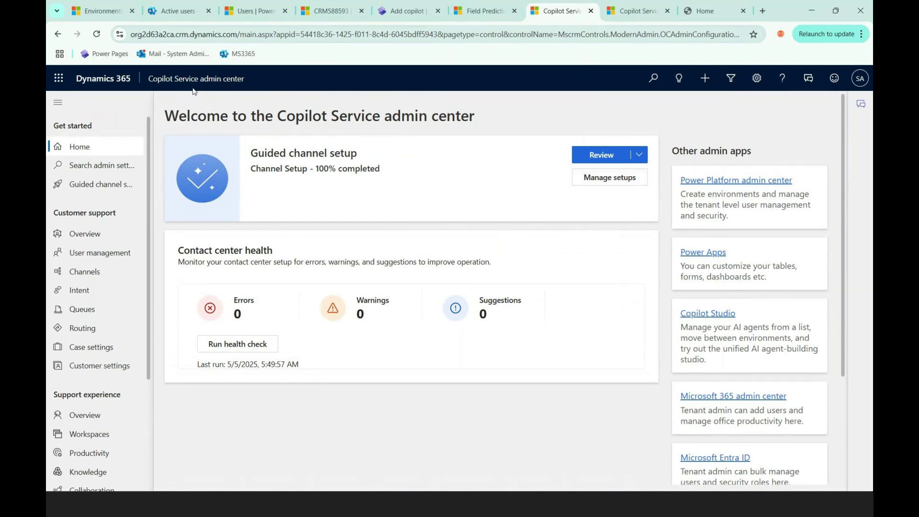
{"action": "left_click", "coordinate": [612, 187]}
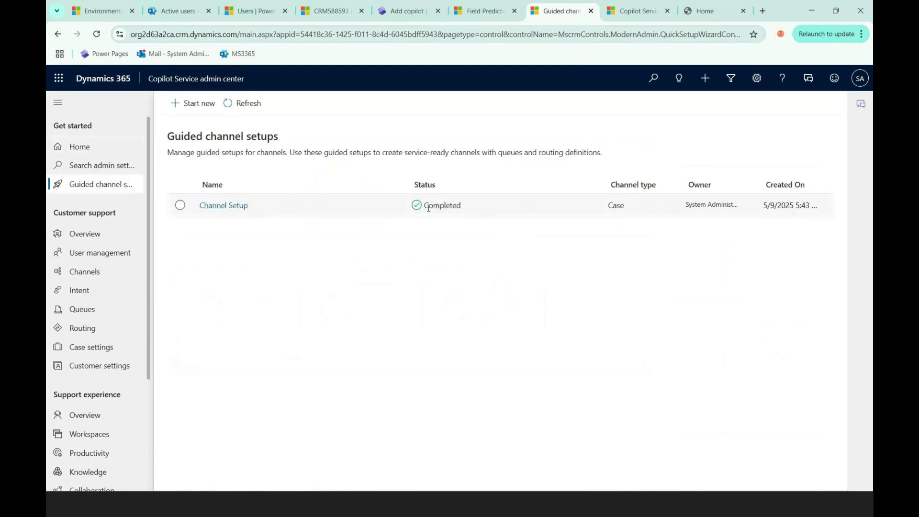
{"action": "left_click", "coordinate": [469, 11]}
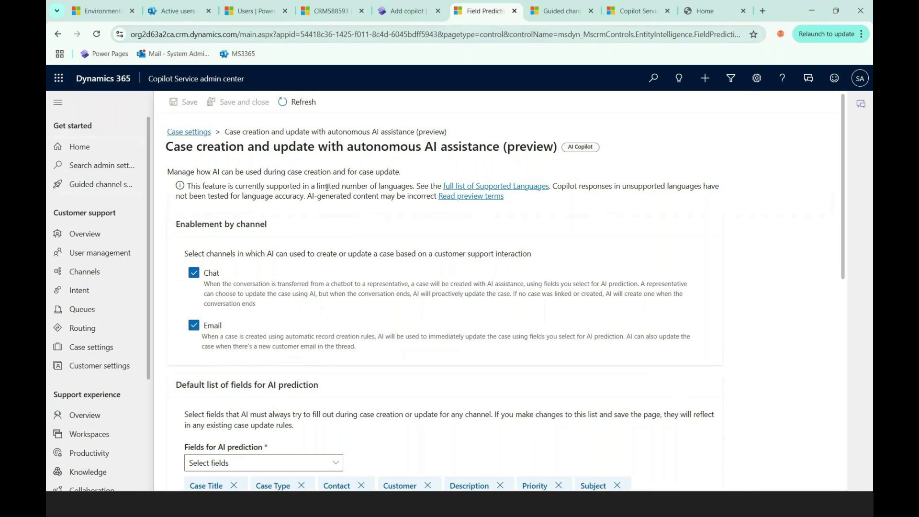
Step: Start a new case update rule named 'First 30 days'
{"action": "scroll", "coordinate": [327, 188], "scroll_direction": "down", "scroll_amount": 8}
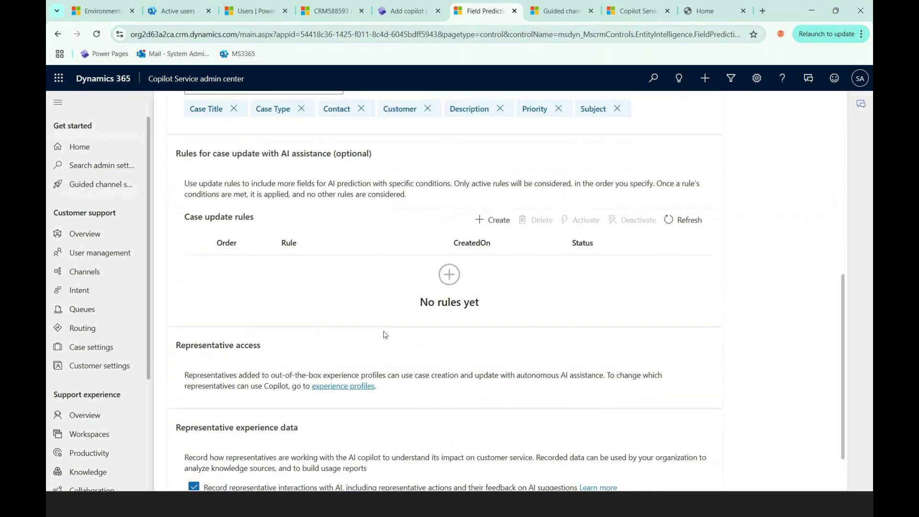
{"action": "left_click", "coordinate": [505, 223]}
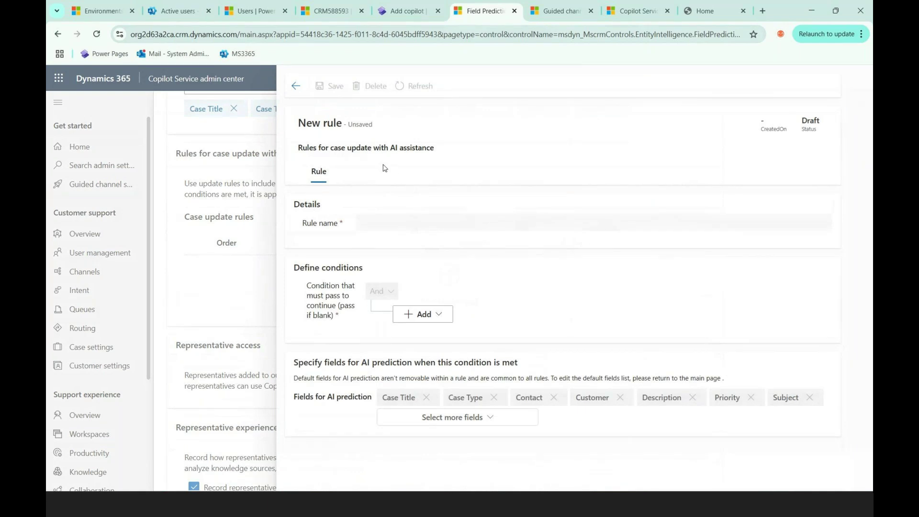
{"action": "left_click", "coordinate": [392, 223]}
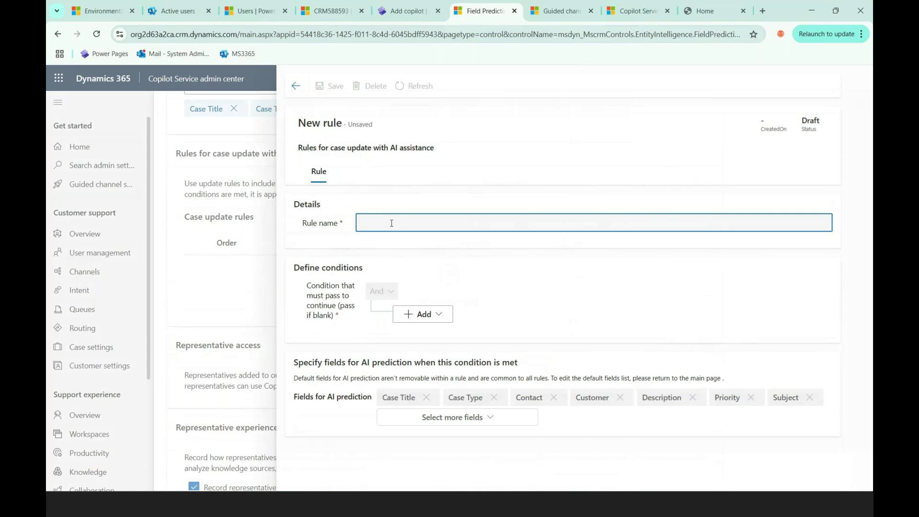
{"action": "type", "text": "First 30 days"}
Step: Give the rule the condition Case Age Equals 30 and save it
{"action": "left_click", "coordinate": [430, 319]}
{"action": "left_click", "coordinate": [432, 337]}
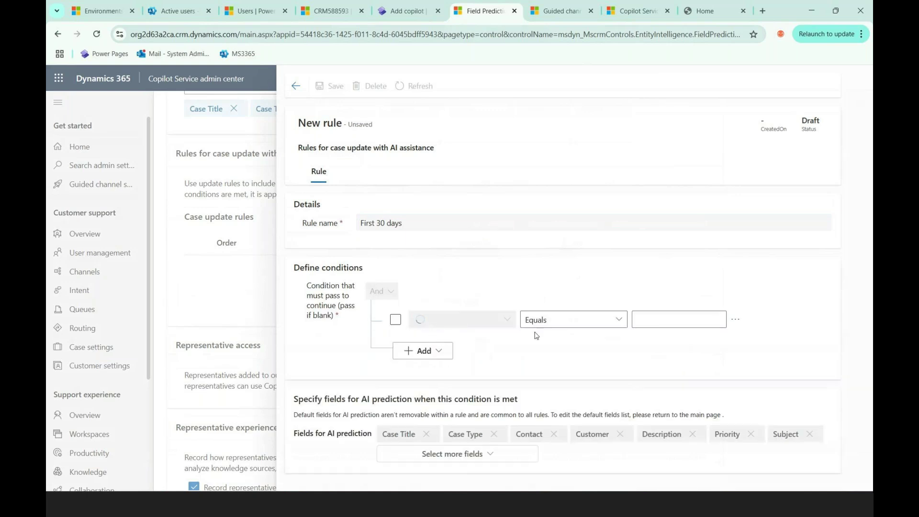
{"action": "left_click", "coordinate": [506, 321]}
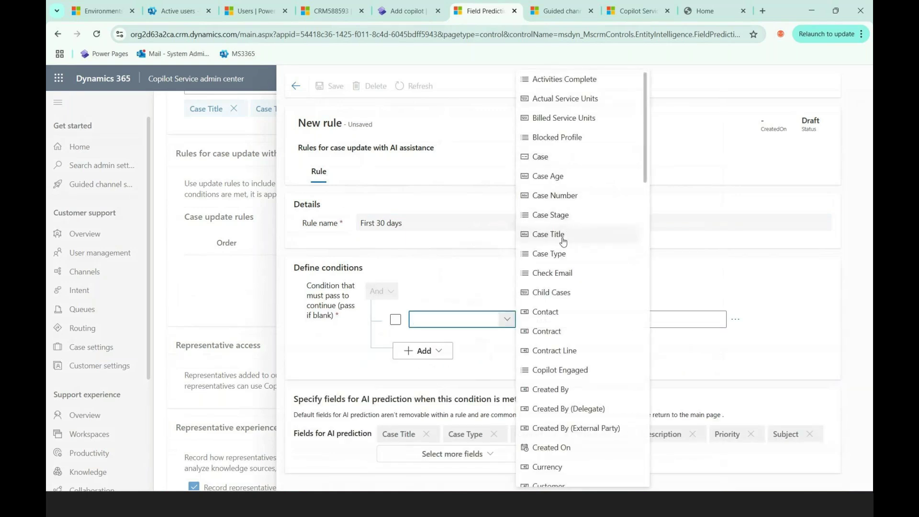
{"action": "left_click", "coordinate": [548, 176]}
{"action": "left_click", "coordinate": [620, 320]}
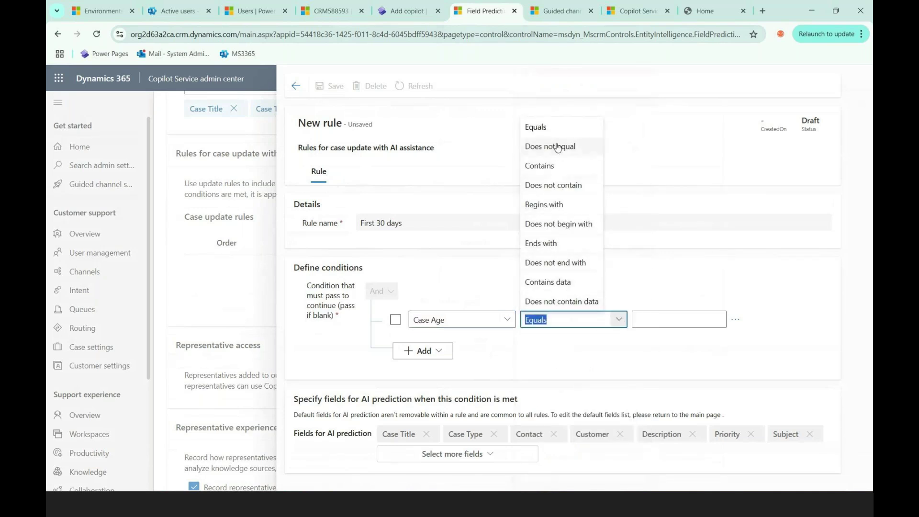
{"action": "left_click", "coordinate": [546, 128]}
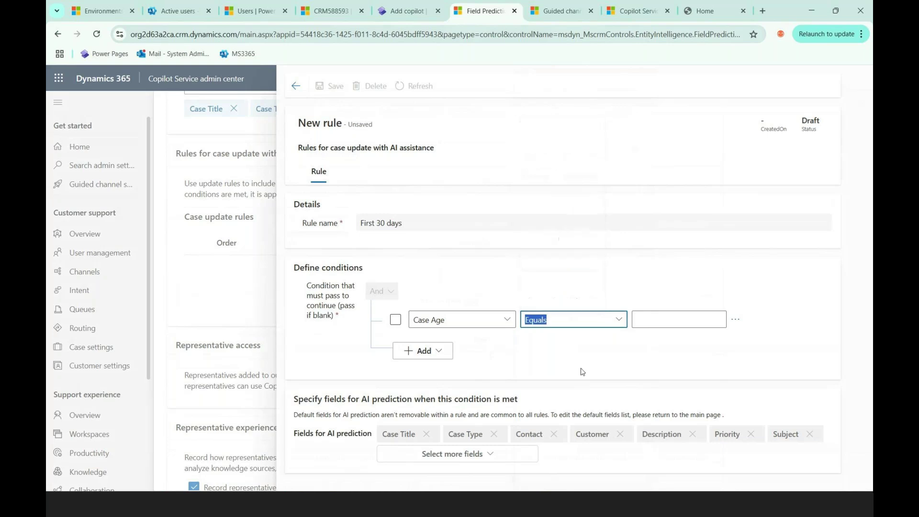
{"action": "left_click", "coordinate": [654, 323]}
{"action": "type", "text": "15"}
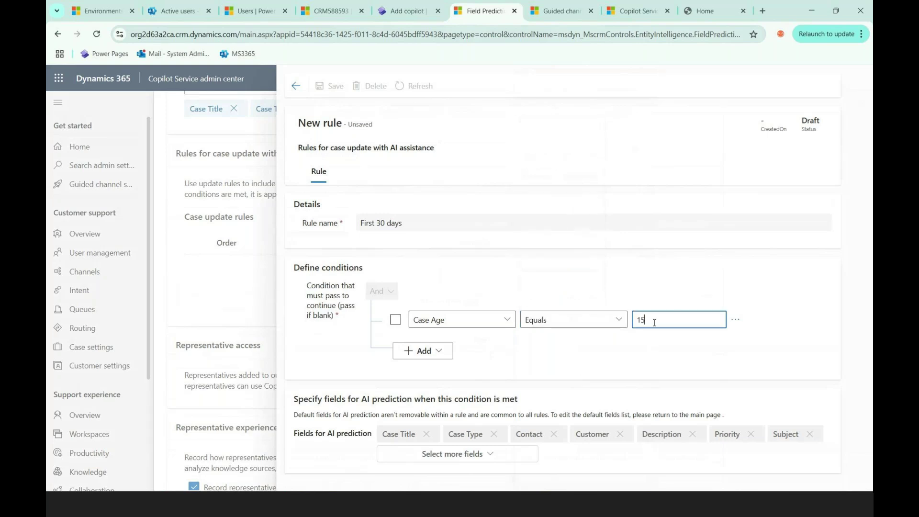
{"action": "left_click_drag", "start_coordinate": [654, 323], "coordinate": [595, 318]}
{"action": "type", "text": "30"}
{"action": "left_click", "coordinate": [531, 350]}
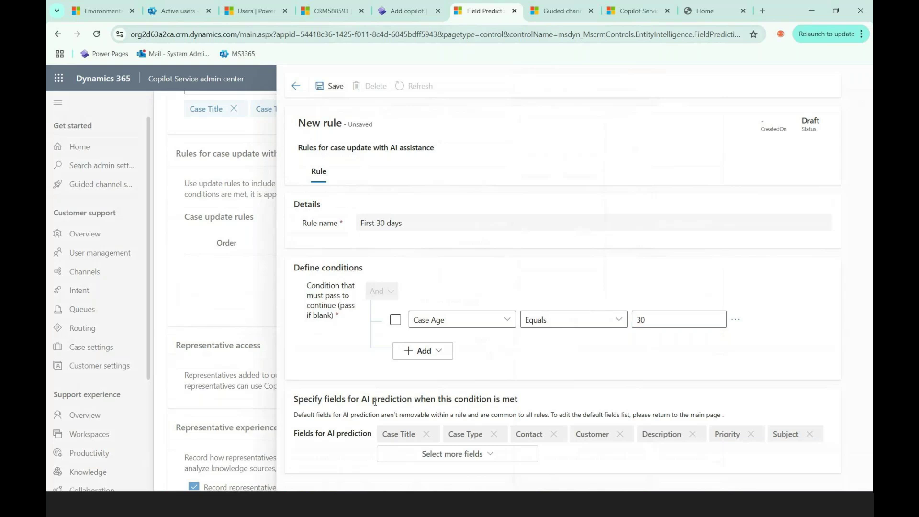
{"action": "left_click", "coordinate": [331, 86]}
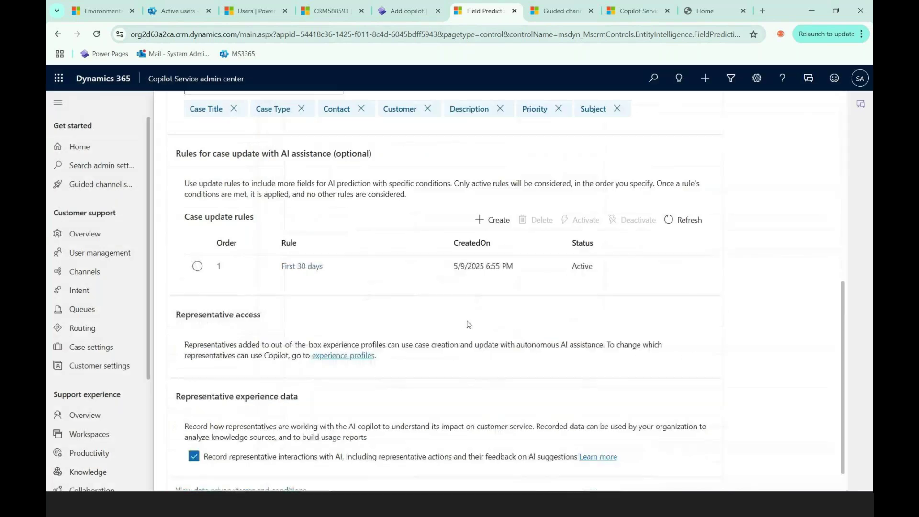
{"action": "scroll", "coordinate": [359, 261], "scroll_direction": "up", "scroll_amount": 2}
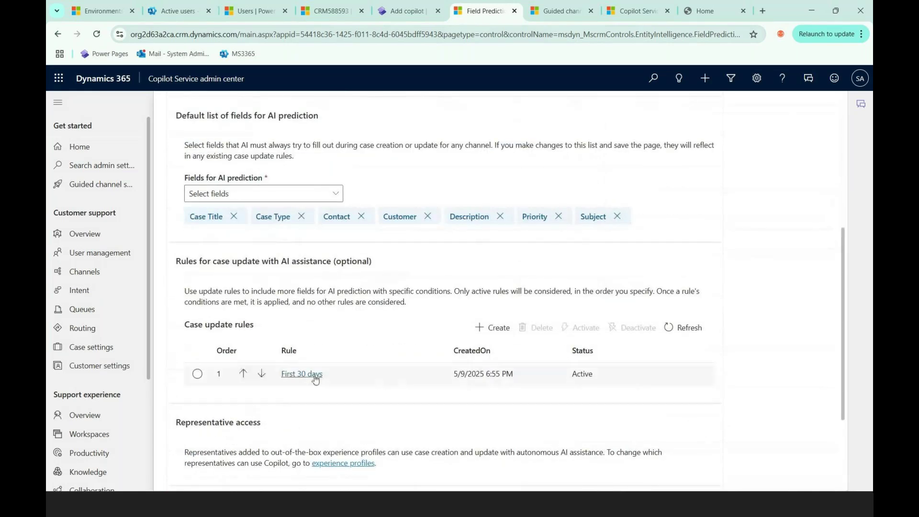
{"action": "left_click", "coordinate": [302, 374]}
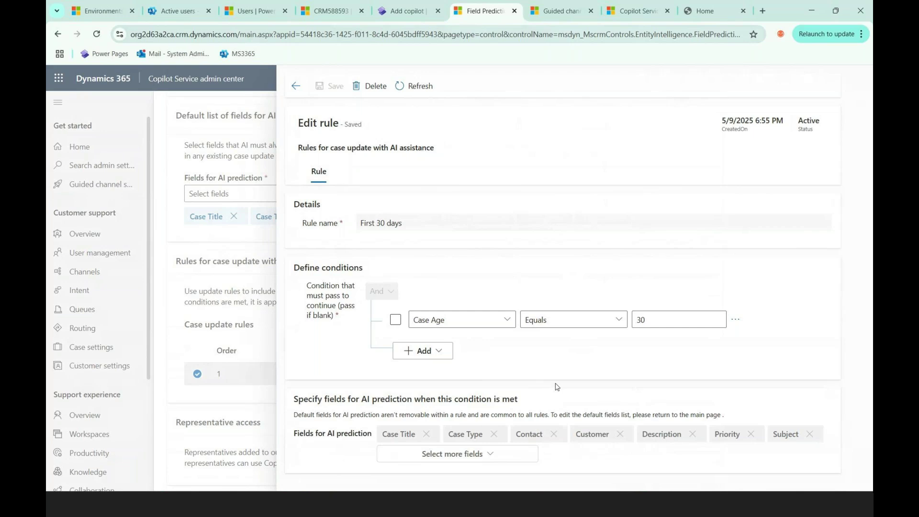
{"action": "left_click", "coordinate": [512, 459]}
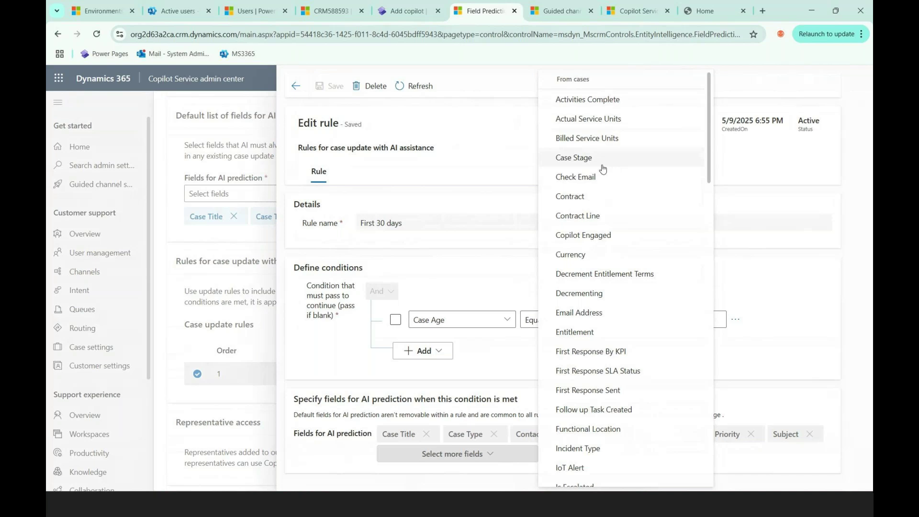
{"action": "key", "text": "Escape"}
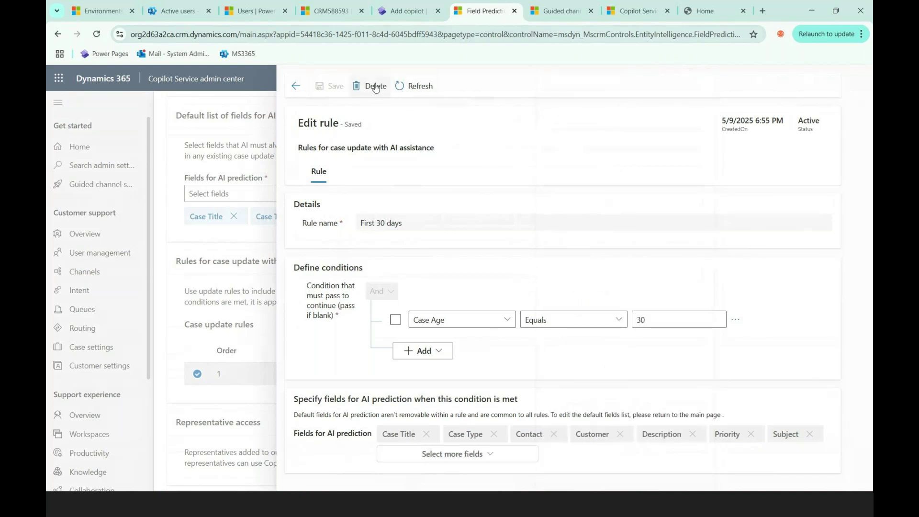
{"action": "left_click", "coordinate": [296, 86]}
{"action": "scroll", "coordinate": [733, 353], "scroll_direction": "up", "scroll_amount": 7}
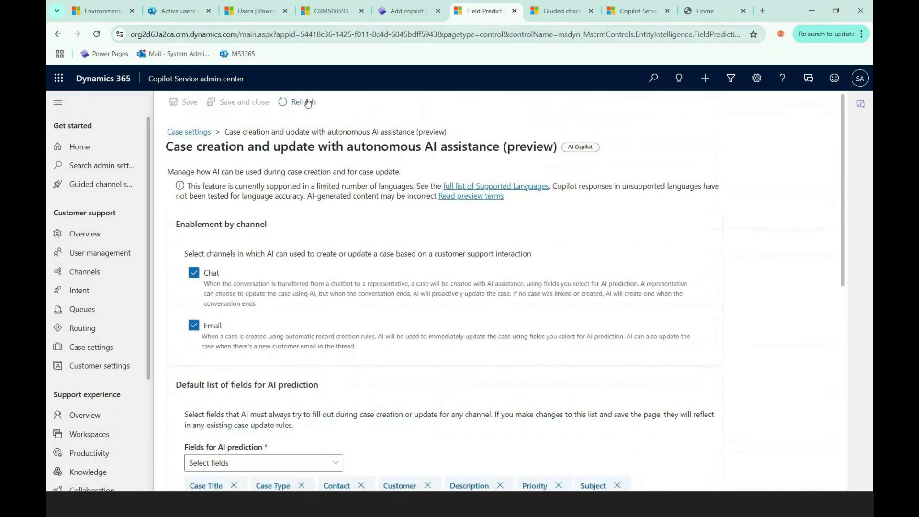
{"action": "scroll", "coordinate": [440, 366], "scroll_direction": "down", "scroll_amount": 3}
{"action": "scroll", "coordinate": [439, 383], "scroll_direction": "down", "scroll_amount": 3}
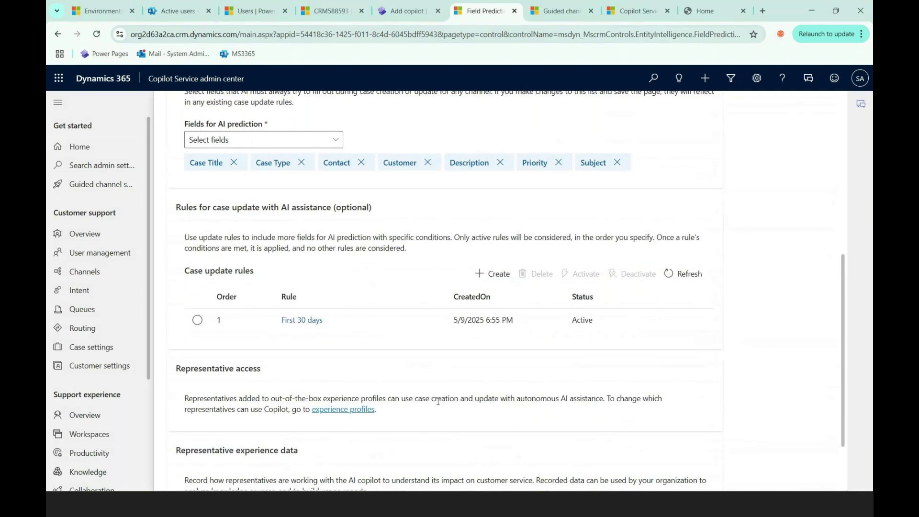
Step: Scroll to the top of the AI assistance page and return to Case settings
{"action": "scroll", "coordinate": [388, 408], "scroll_direction": "up", "scroll_amount": 1}
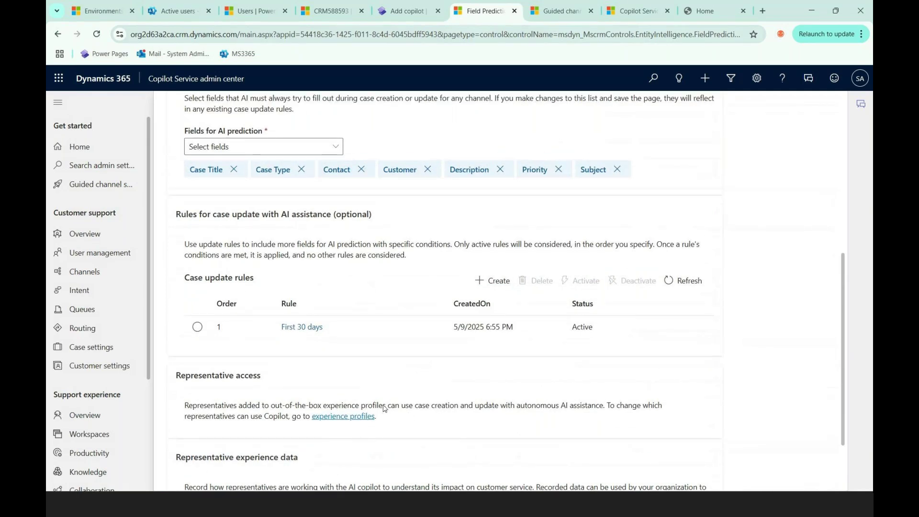
{"action": "scroll", "coordinate": [386, 409], "scroll_direction": "up", "scroll_amount": 1}
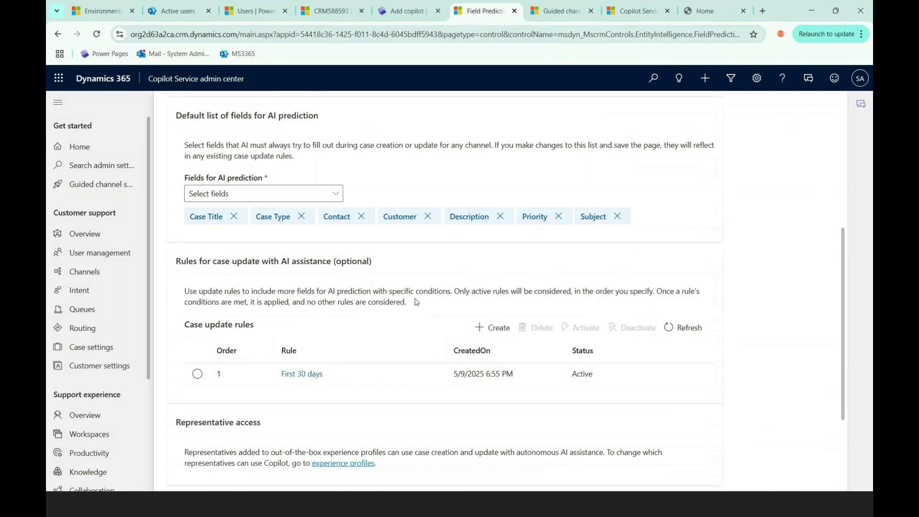
{"action": "scroll", "coordinate": [338, 347], "scroll_direction": "up", "scroll_amount": 1}
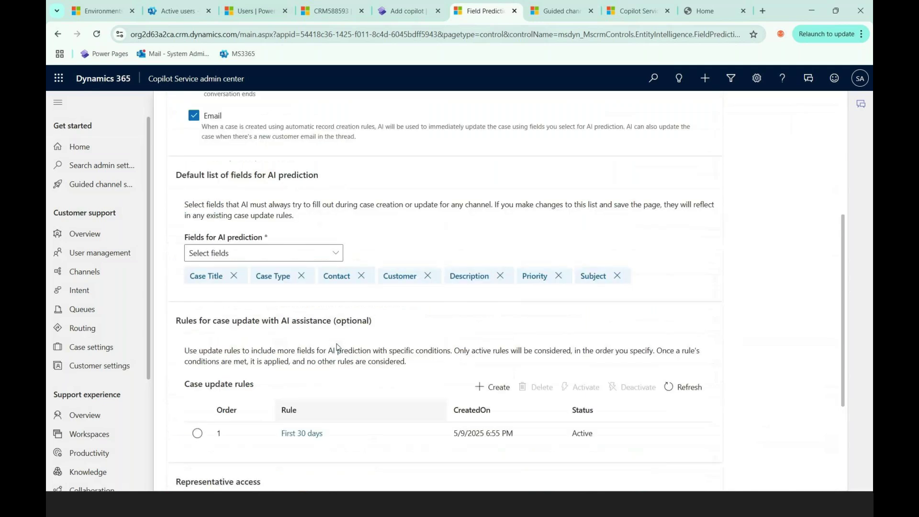
{"action": "scroll", "coordinate": [338, 348], "scroll_direction": "up", "scroll_amount": 4}
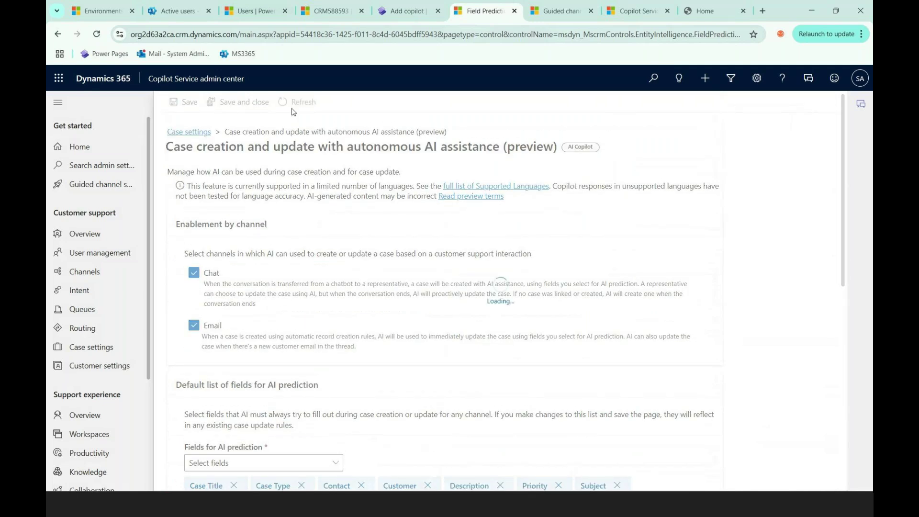
{"action": "left_click", "coordinate": [96, 348]}
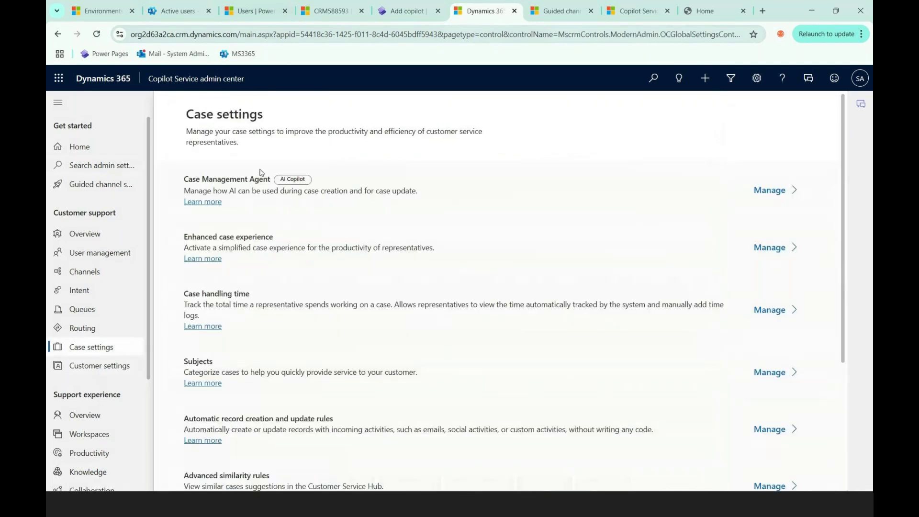
Step: Open Case Management Agent, then the Autonomous case follow-up and resolution (preview) settings
{"action": "left_click", "coordinate": [769, 191]}
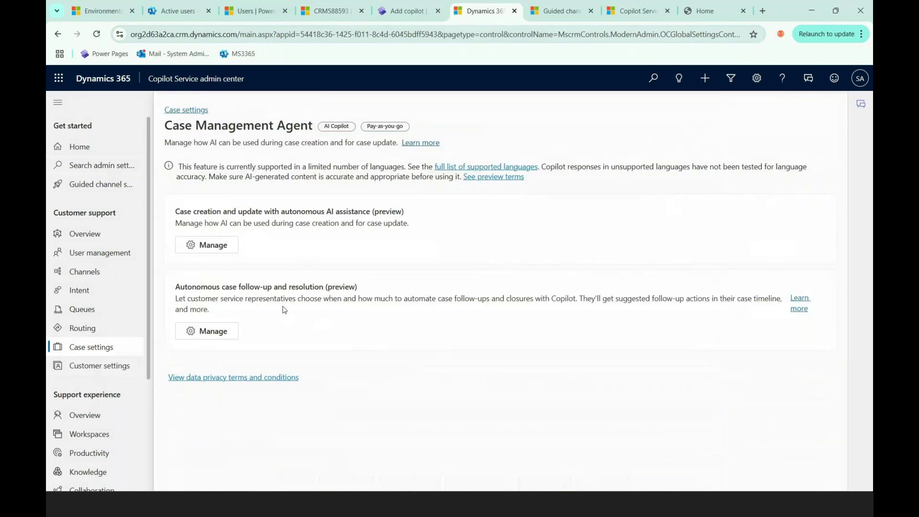
{"action": "left_click", "coordinate": [213, 341]}
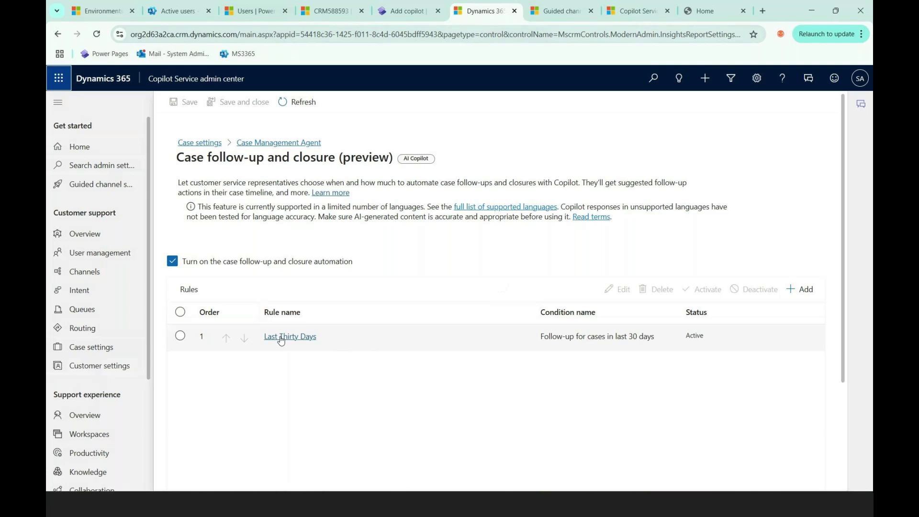
Step: Open the Last Thirty Days rule and keep Waiting for Details as its Status Reason trigger
{"action": "left_click", "coordinate": [281, 338]}
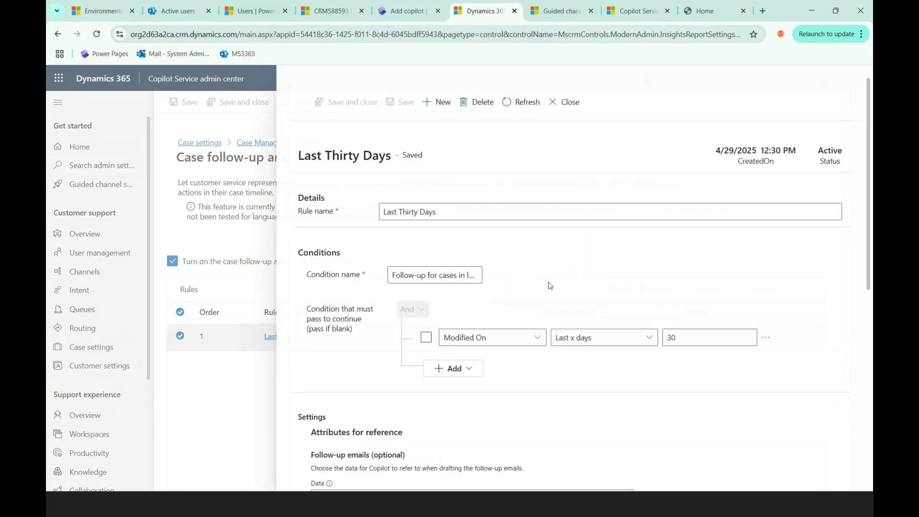
{"action": "scroll", "coordinate": [550, 286], "scroll_direction": "down", "scroll_amount": 1}
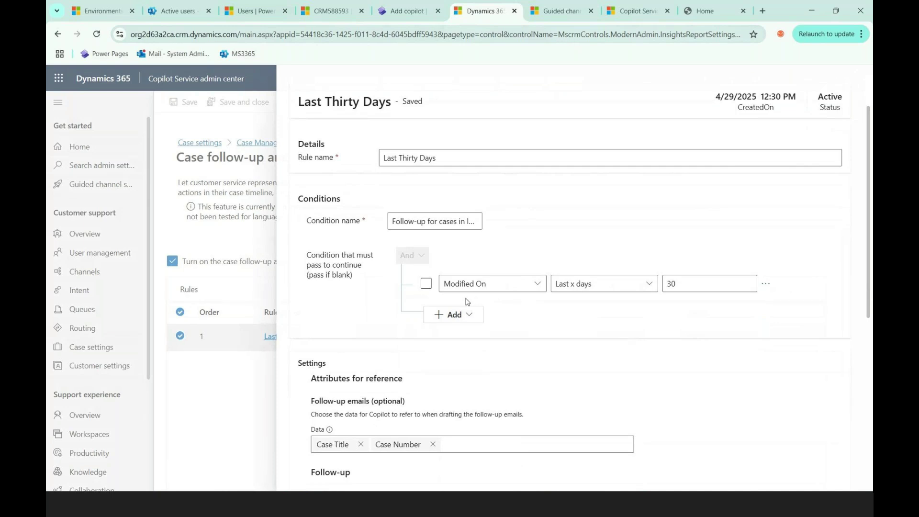
{"action": "scroll", "coordinate": [603, 320], "scroll_direction": "down", "scroll_amount": 2}
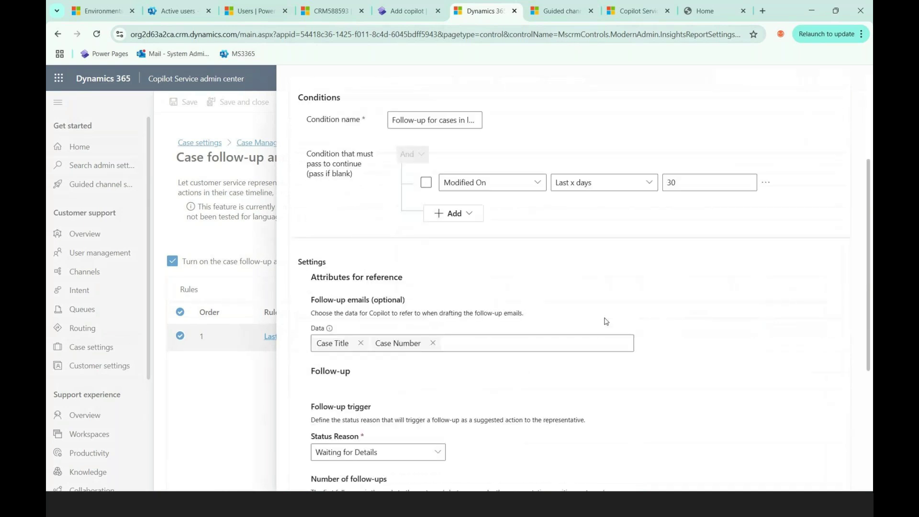
{"action": "scroll", "coordinate": [495, 398], "scroll_direction": "down", "scroll_amount": 1}
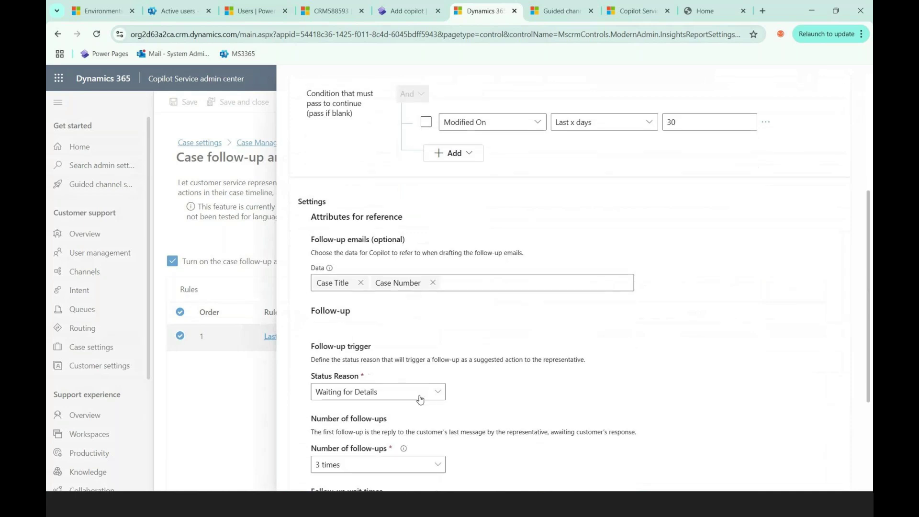
{"action": "left_click", "coordinate": [402, 400]}
{"action": "left_click", "coordinate": [357, 452]}
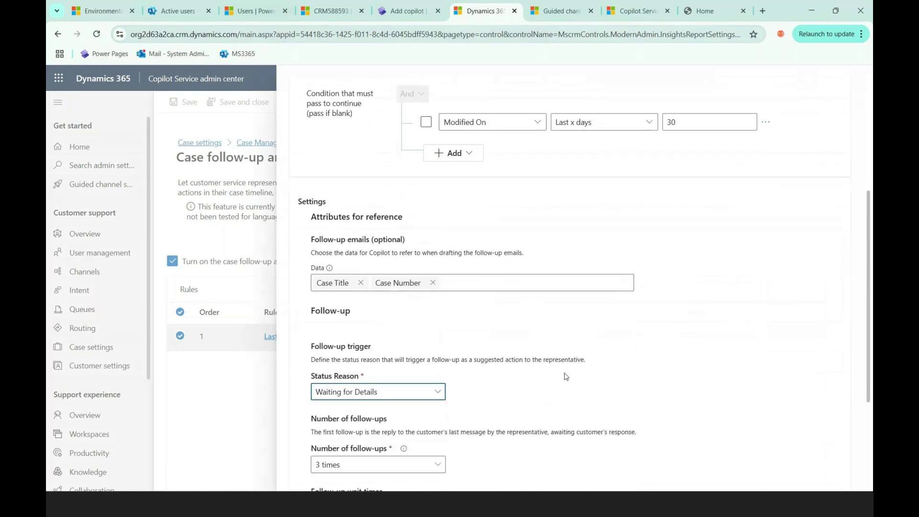
Step: Scroll through the rule to review its 3 follow-ups and 48/48/24-hour wait times
{"action": "scroll", "coordinate": [587, 311], "scroll_direction": "up", "scroll_amount": 2}
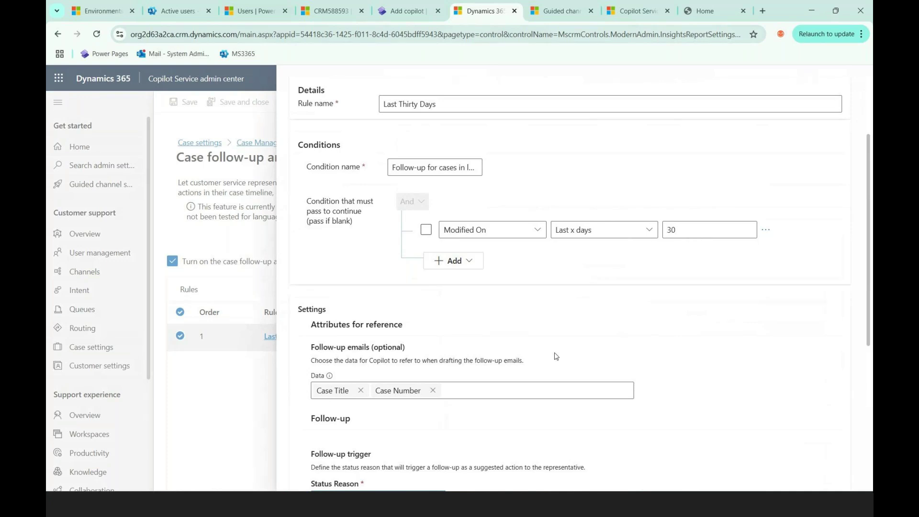
{"action": "scroll", "coordinate": [555, 356], "scroll_direction": "down", "scroll_amount": 5}
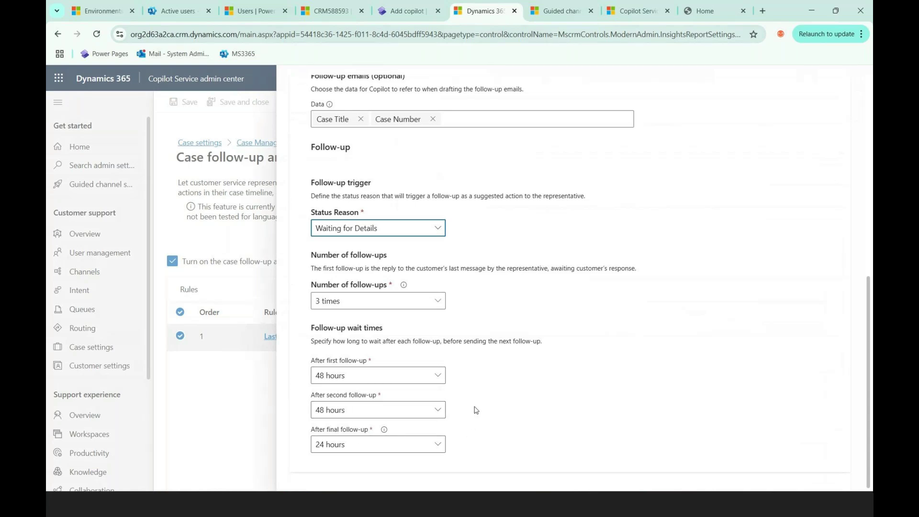
{"action": "scroll", "coordinate": [476, 411], "scroll_direction": "up", "scroll_amount": 1}
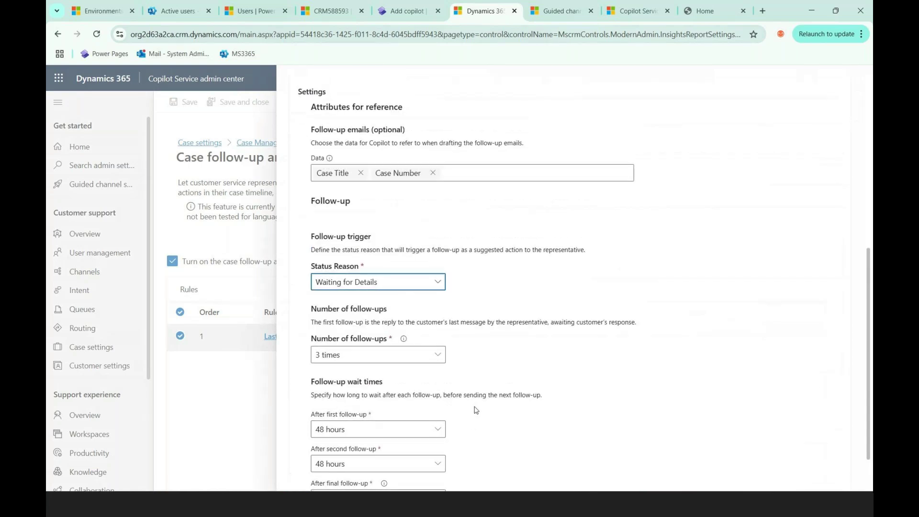
{"action": "scroll", "coordinate": [479, 292], "scroll_direction": "up", "scroll_amount": 6}
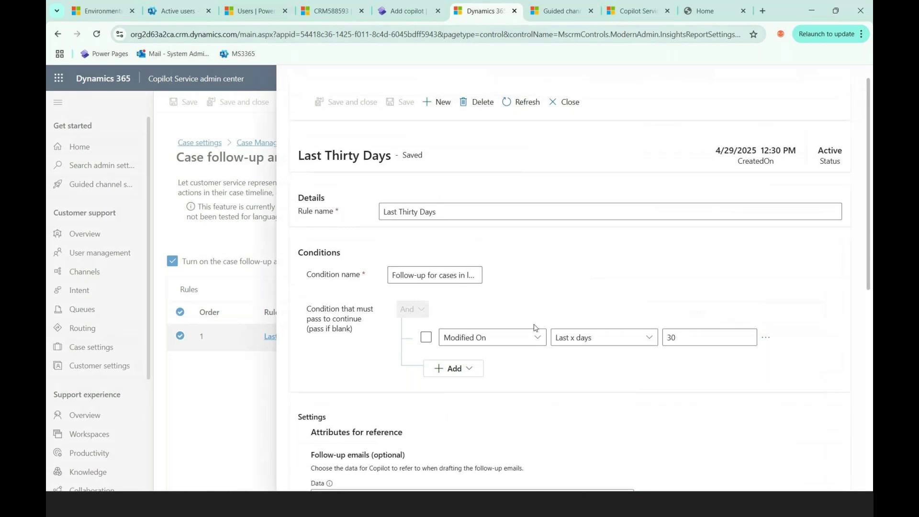
{"action": "scroll", "coordinate": [585, 387], "scroll_direction": "down", "scroll_amount": 2}
{"action": "scroll", "coordinate": [584, 386], "scroll_direction": "down", "scroll_amount": 5}
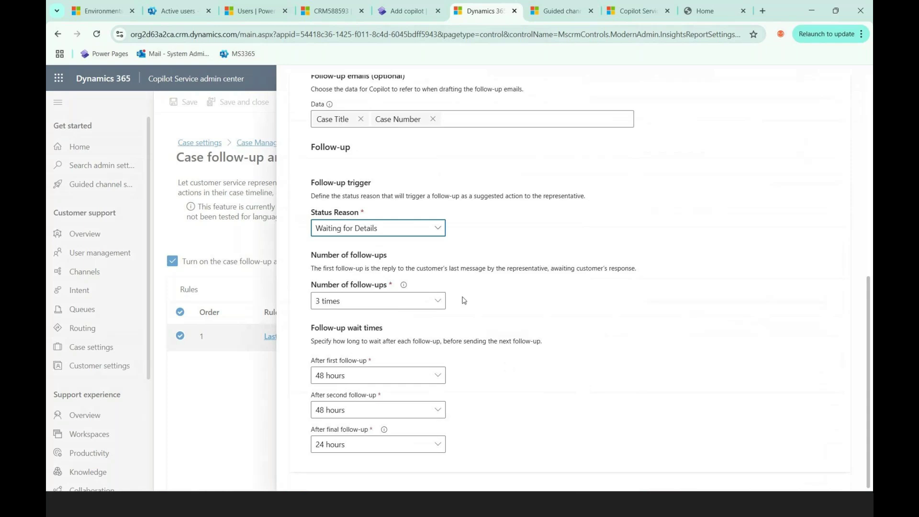
{"action": "scroll", "coordinate": [465, 301], "scroll_direction": "up", "scroll_amount": 6}
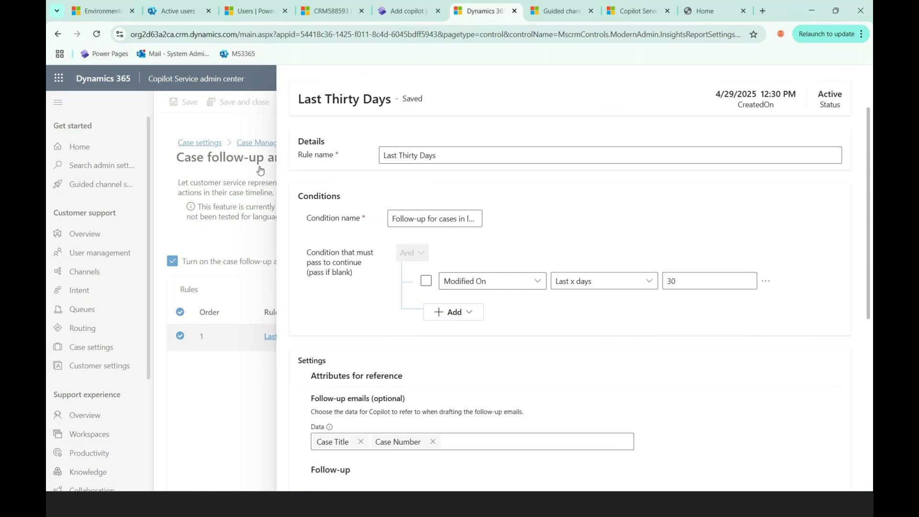
{"action": "scroll", "coordinate": [502, 398], "scroll_direction": "down", "scroll_amount": 1}
{"action": "scroll", "coordinate": [501, 398], "scroll_direction": "down", "scroll_amount": 3}
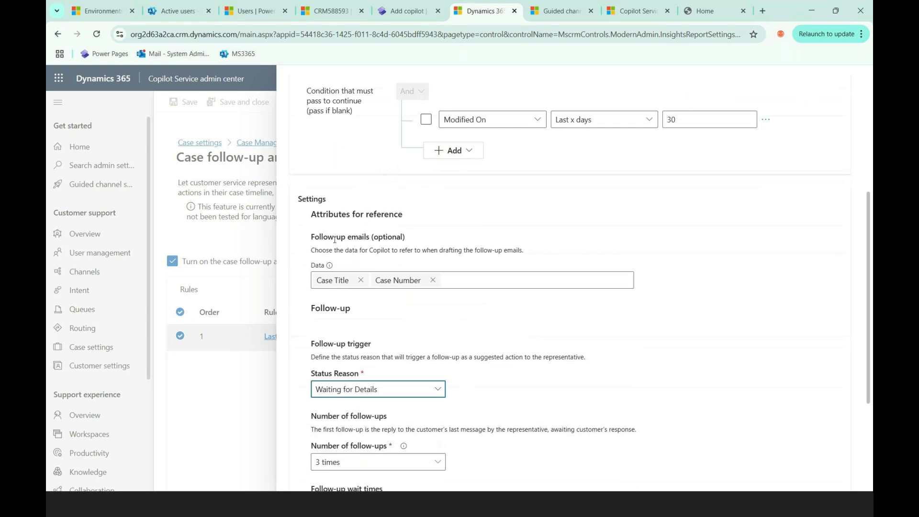
{"action": "scroll", "coordinate": [329, 246], "scroll_direction": "up", "scroll_amount": 4}
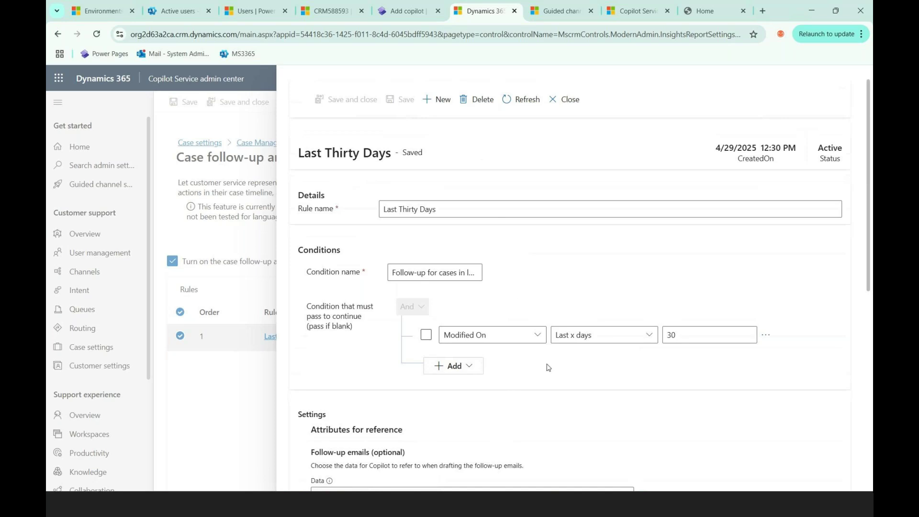
{"action": "scroll", "coordinate": [558, 390], "scroll_direction": "down", "scroll_amount": 4}
{"action": "scroll", "coordinate": [559, 392], "scroll_direction": "down", "scroll_amount": 2}
{"action": "scroll", "coordinate": [559, 391], "scroll_direction": "down", "scroll_amount": 1}
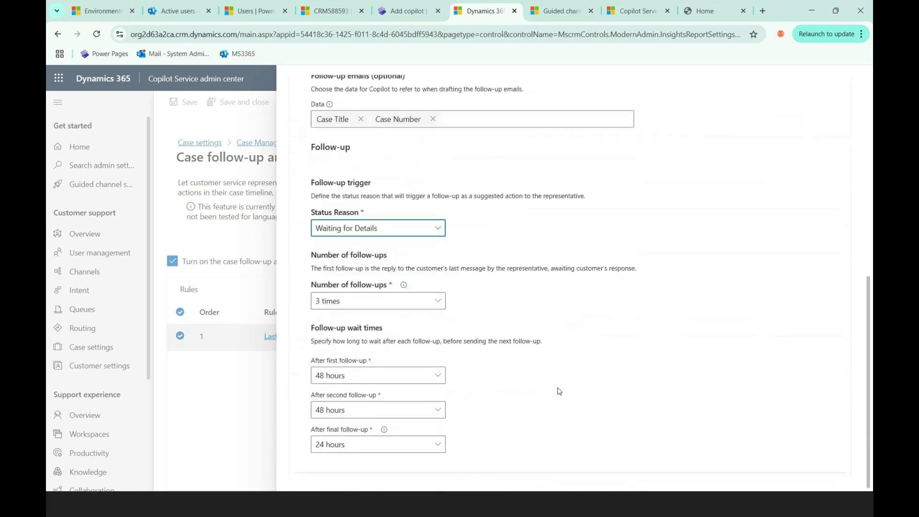
{"action": "scroll", "coordinate": [559, 390], "scroll_direction": "up", "scroll_amount": 10}
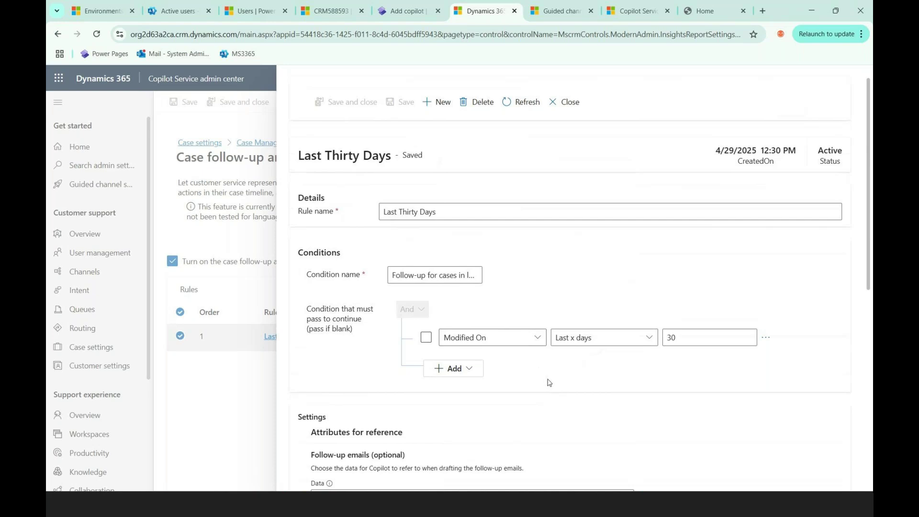
Step: Keep the Modified On condition but change its day count from 30 to 5
{"action": "left_click", "coordinate": [539, 342]}
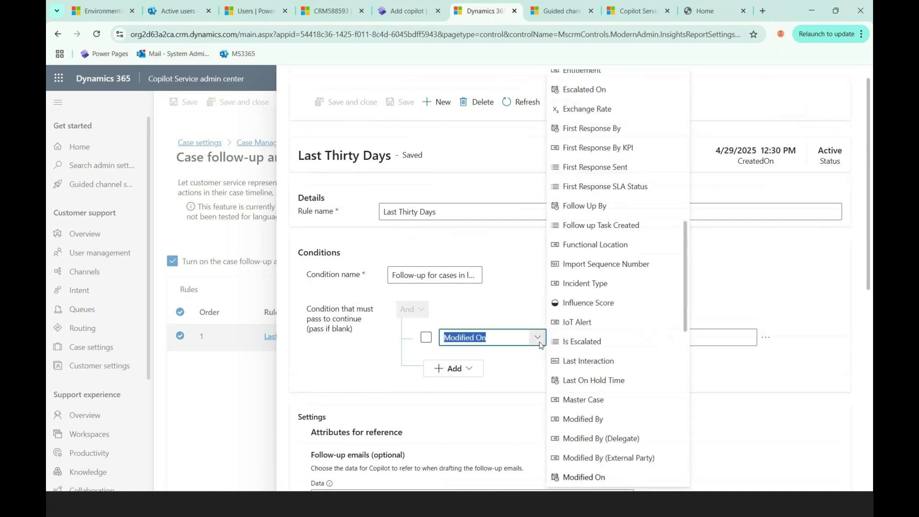
{"action": "left_click", "coordinate": [527, 366]}
{"action": "scroll", "coordinate": [527, 366], "scroll_direction": "down", "scroll_amount": 7}
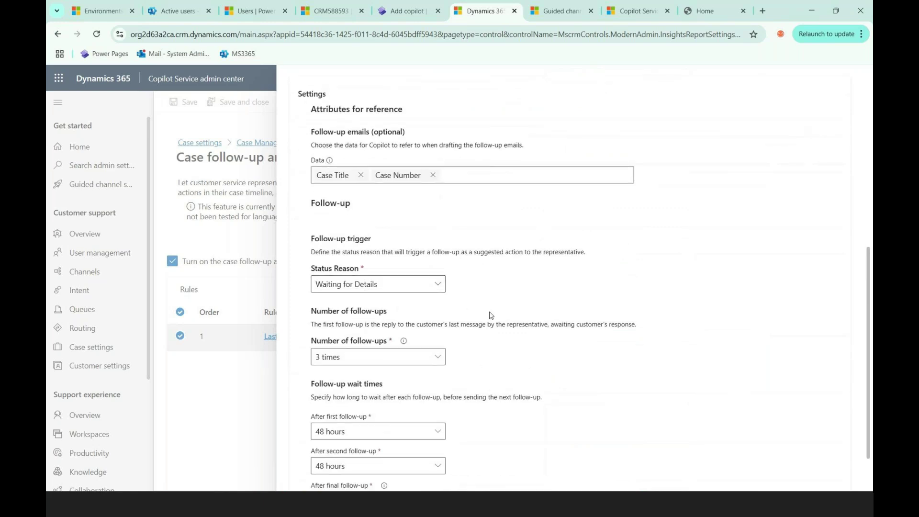
{"action": "scroll", "coordinate": [477, 346], "scroll_direction": "down", "scroll_amount": 1}
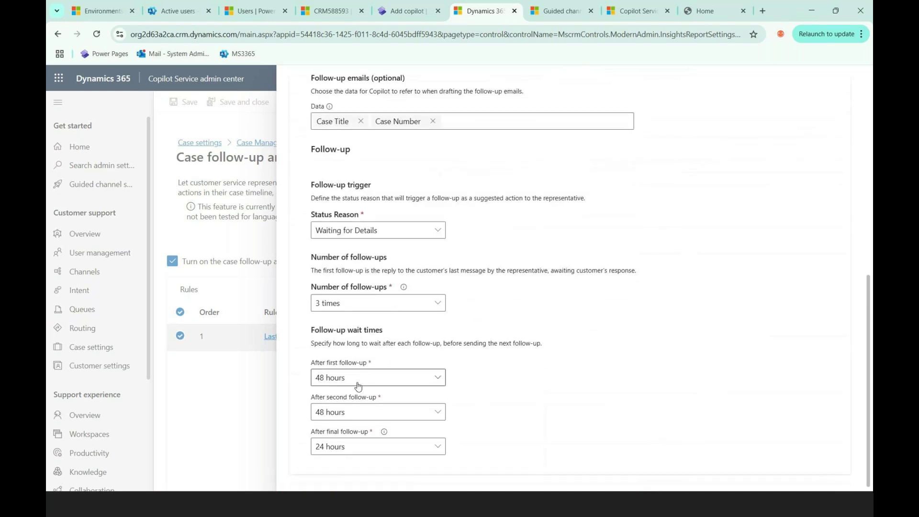
{"action": "scroll", "coordinate": [540, 388], "scroll_direction": "up", "scroll_amount": 7}
{"action": "left_click", "coordinate": [699, 336]}
{"action": "type", "text": "5"}
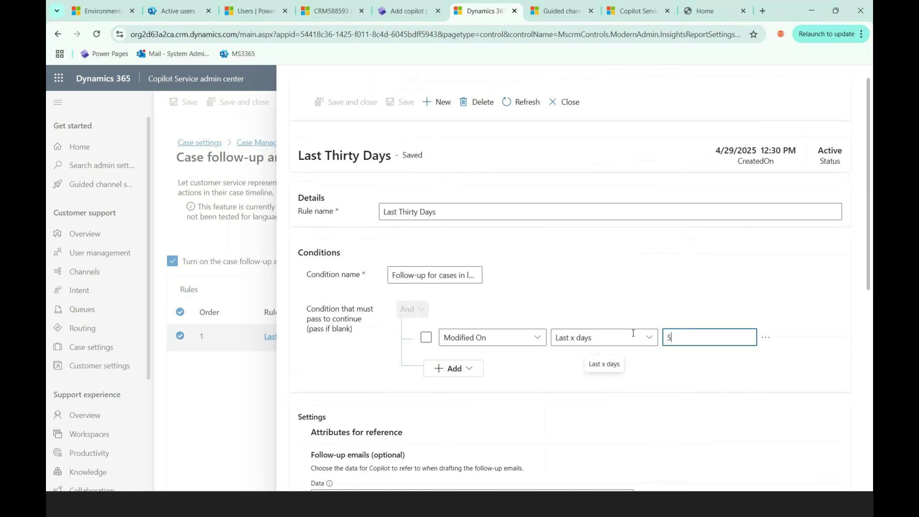
{"action": "left_click", "coordinate": [710, 374]}
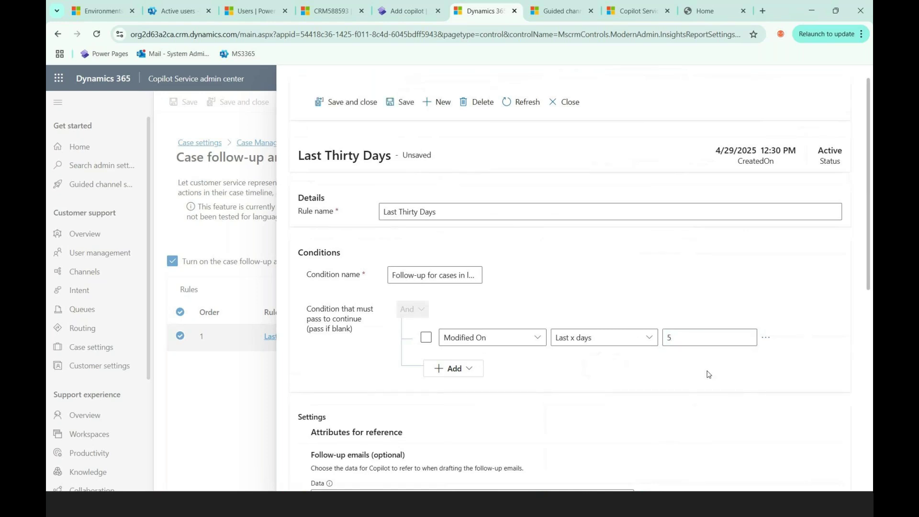
Step: Switch the condition to Is Escalated equals Yes
{"action": "left_click", "coordinate": [537, 337]}
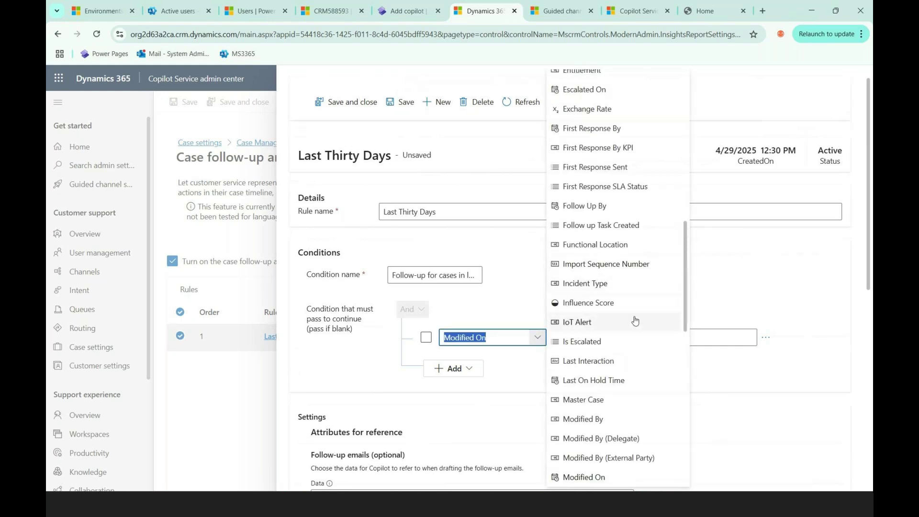
{"action": "left_click", "coordinate": [629, 342]}
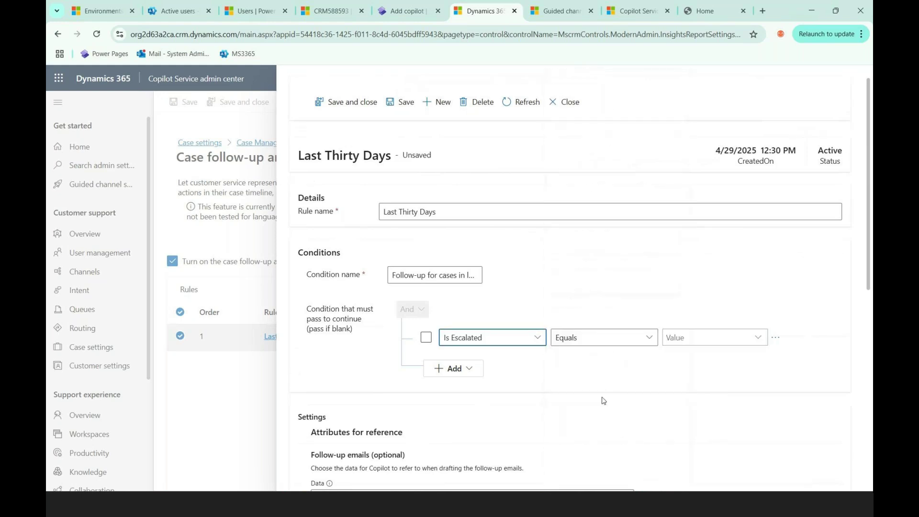
{"action": "left_click", "coordinate": [650, 339]}
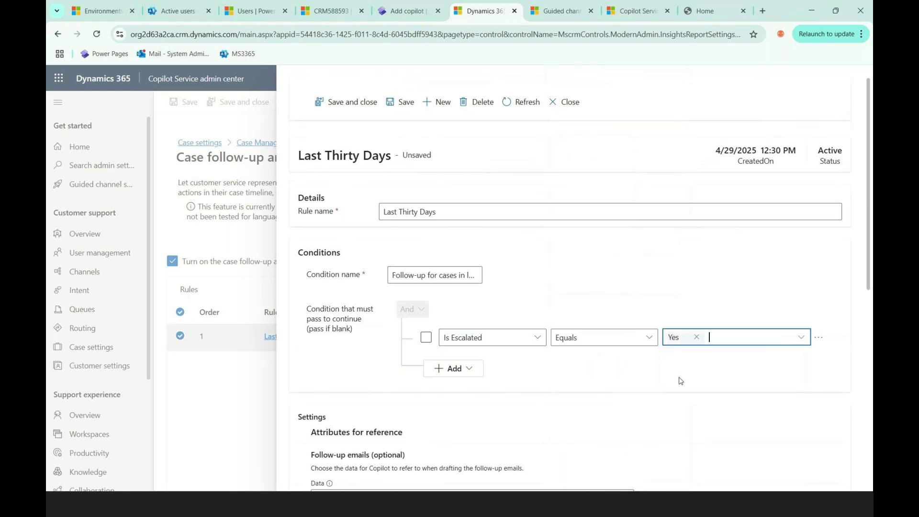
{"action": "left_click", "coordinate": [658, 382]}
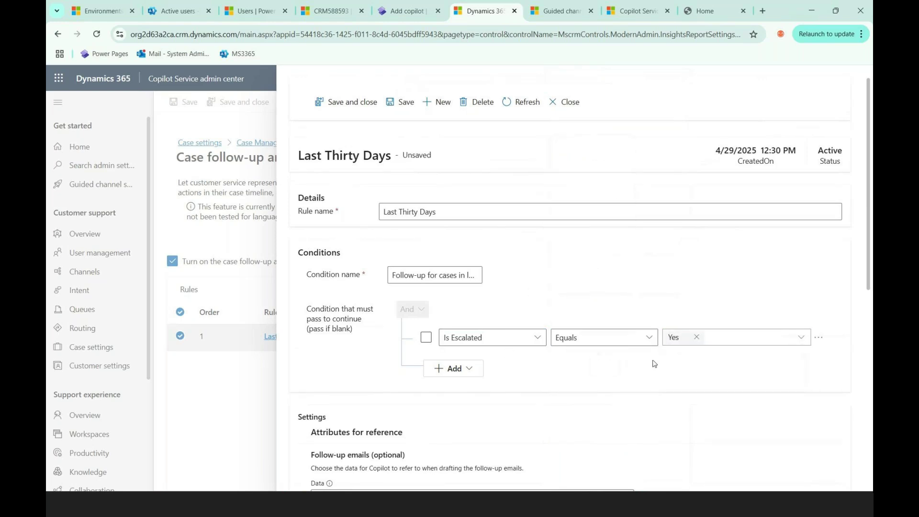
{"action": "scroll", "coordinate": [587, 401], "scroll_direction": "down", "scroll_amount": 6}
Step: Set the trigger Status Reason to Researching, keeping 3 follow-ups and a 48-hour first wait
{"action": "left_click", "coordinate": [376, 286]}
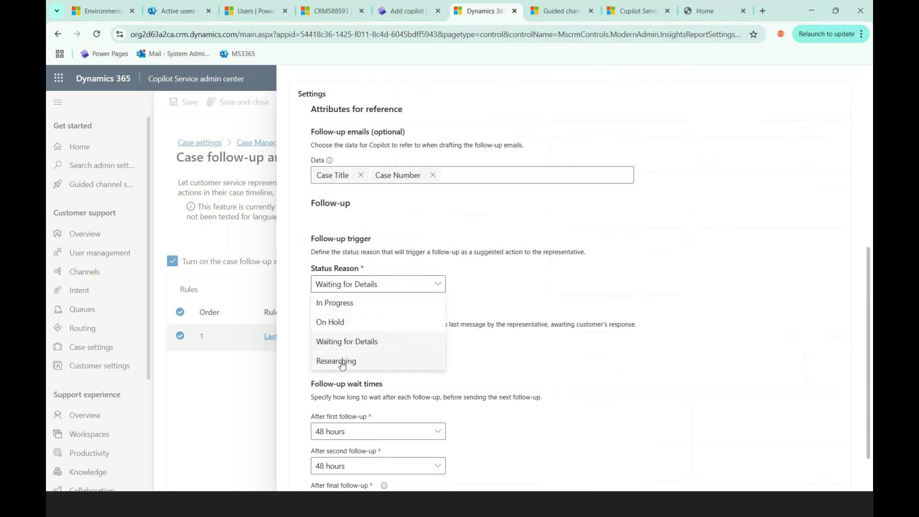
{"action": "left_click", "coordinate": [342, 362]}
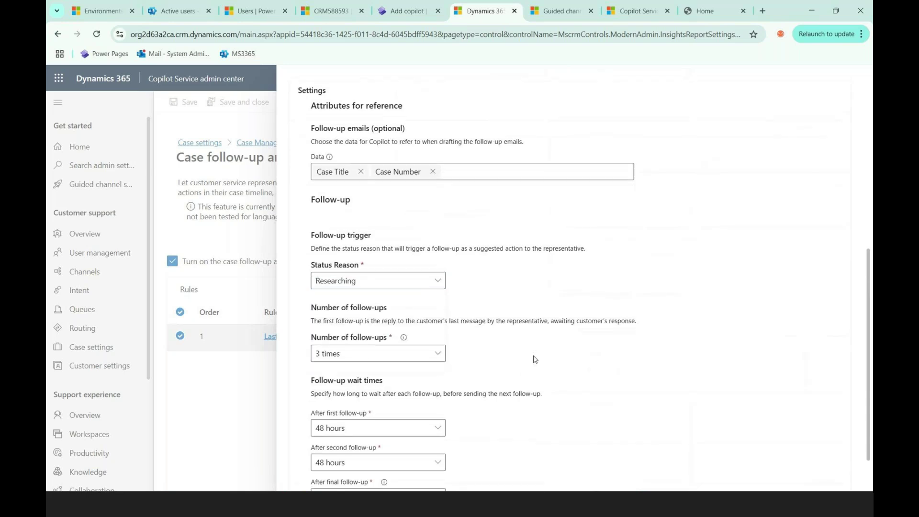
{"action": "scroll", "coordinate": [535, 360], "scroll_direction": "down", "scroll_amount": 1}
{"action": "left_click", "coordinate": [382, 301]}
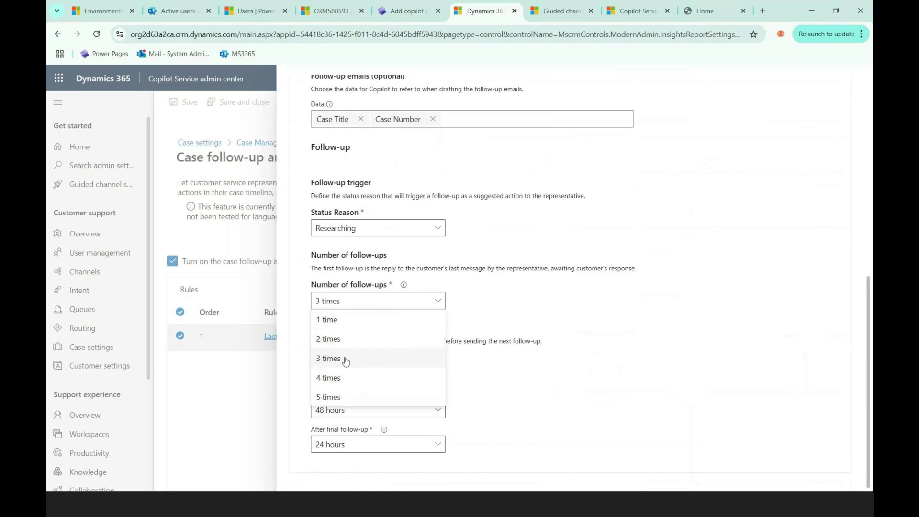
{"action": "left_click", "coordinate": [346, 359]}
{"action": "left_click", "coordinate": [409, 381]}
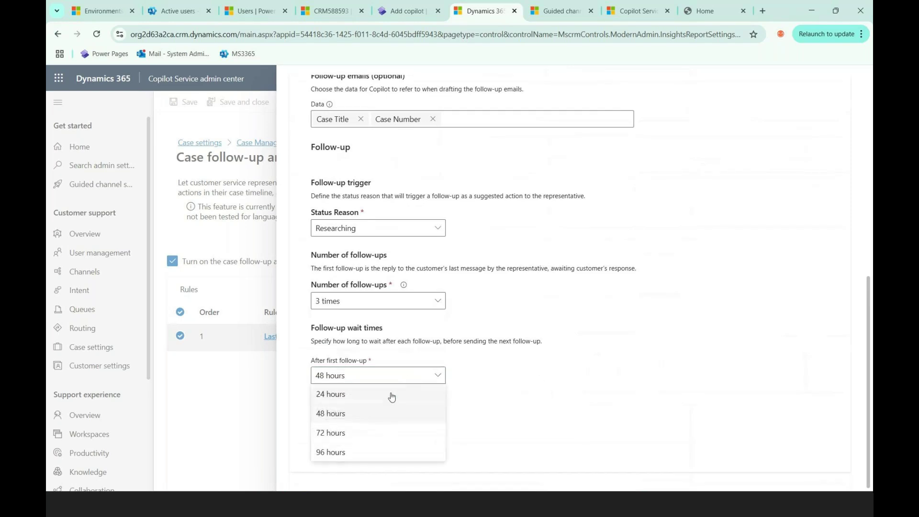
{"action": "left_click", "coordinate": [484, 394]}
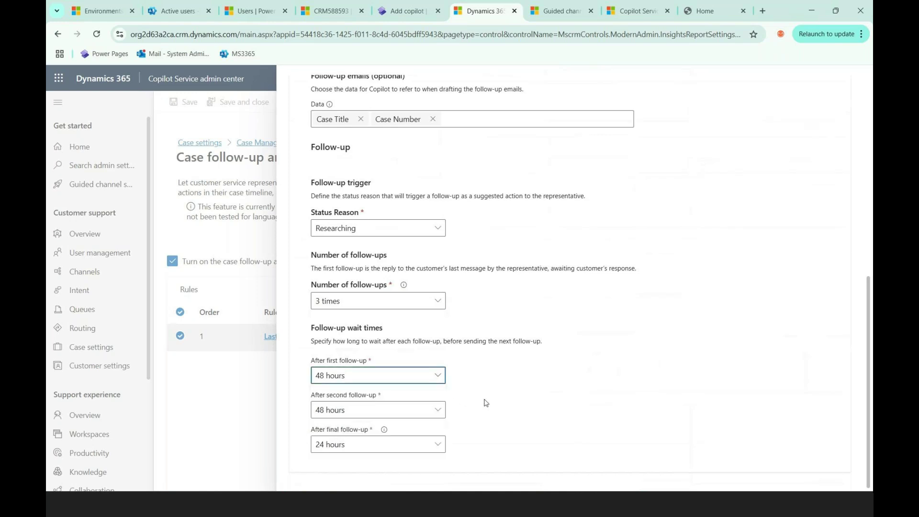
{"action": "scroll", "coordinate": [488, 401], "scroll_direction": "up", "scroll_amount": 2}
{"action": "scroll", "coordinate": [488, 402], "scroll_direction": "up", "scroll_amount": 4}
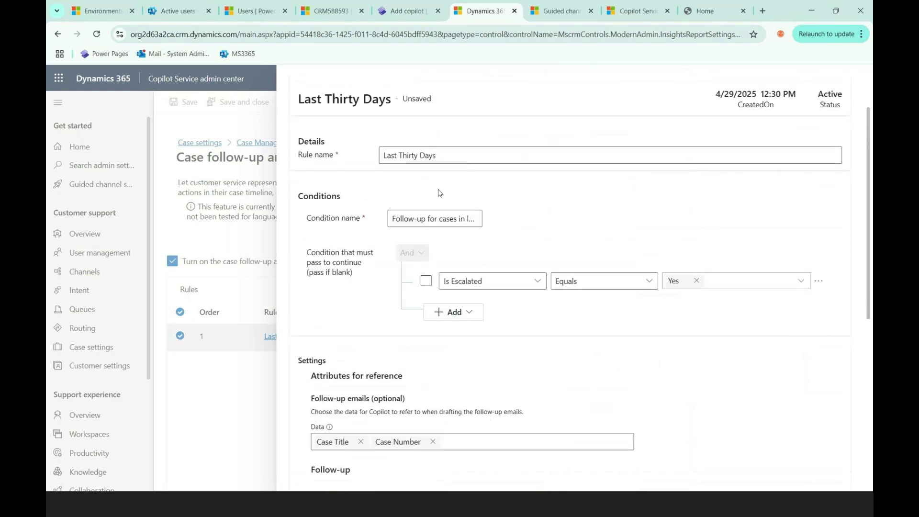
{"action": "scroll", "coordinate": [439, 192], "scroll_direction": "up", "scroll_amount": 1}
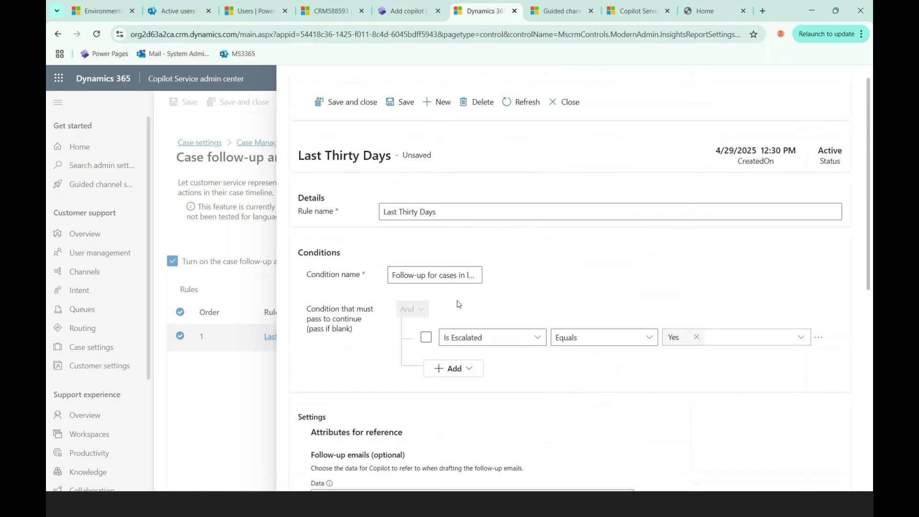
{"action": "scroll", "coordinate": [632, 442], "scroll_direction": "down", "scroll_amount": 4}
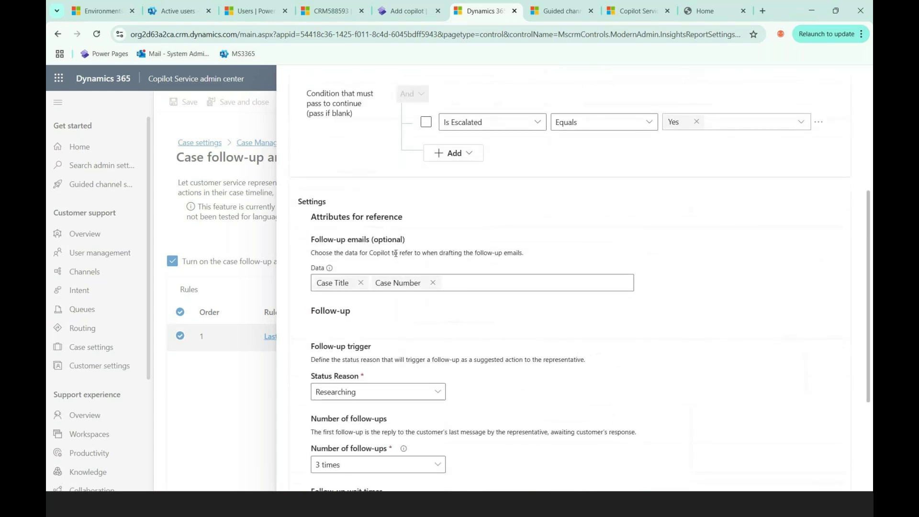
{"action": "scroll", "coordinate": [395, 253], "scroll_direction": "up", "scroll_amount": 4}
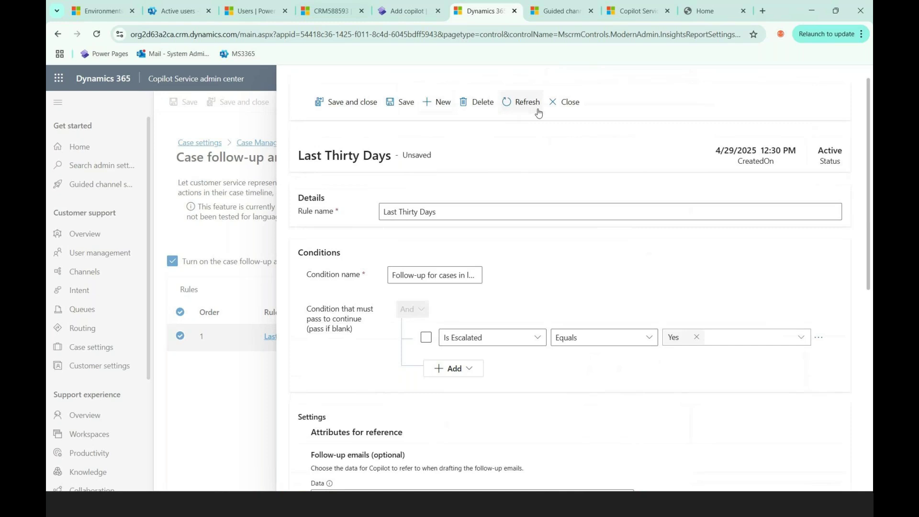
Step: Close the rule discarding its edits, then start a new follow-up and closure rule
{"action": "left_click", "coordinate": [566, 103]}
{"action": "left_click", "coordinate": [476, 312]}
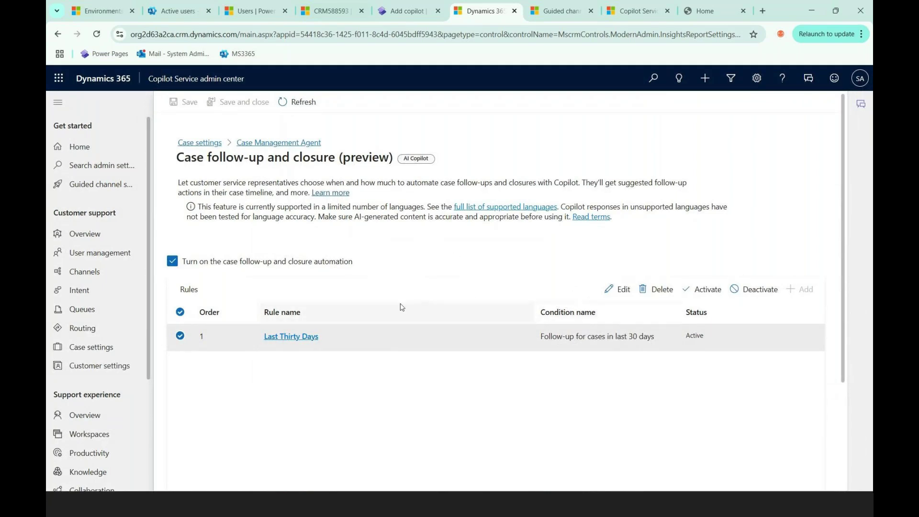
{"action": "left_click", "coordinate": [544, 395]}
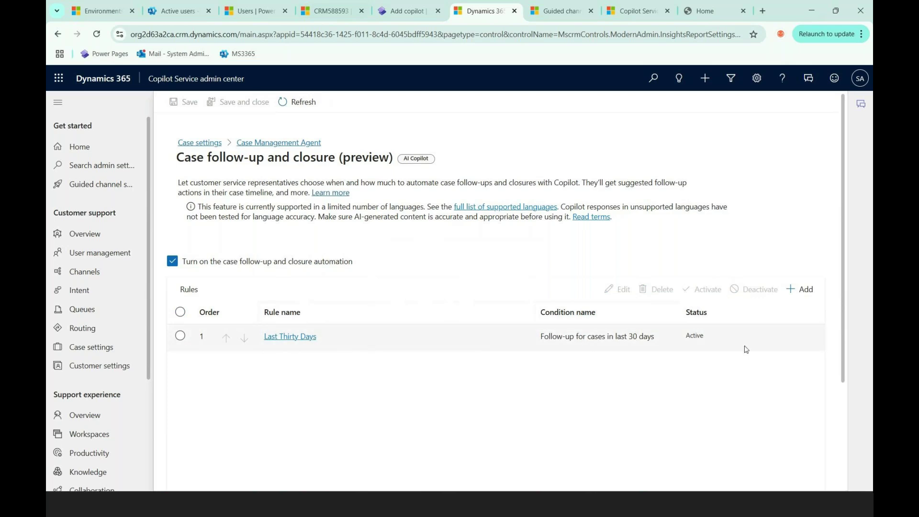
{"action": "left_click", "coordinate": [804, 291]}
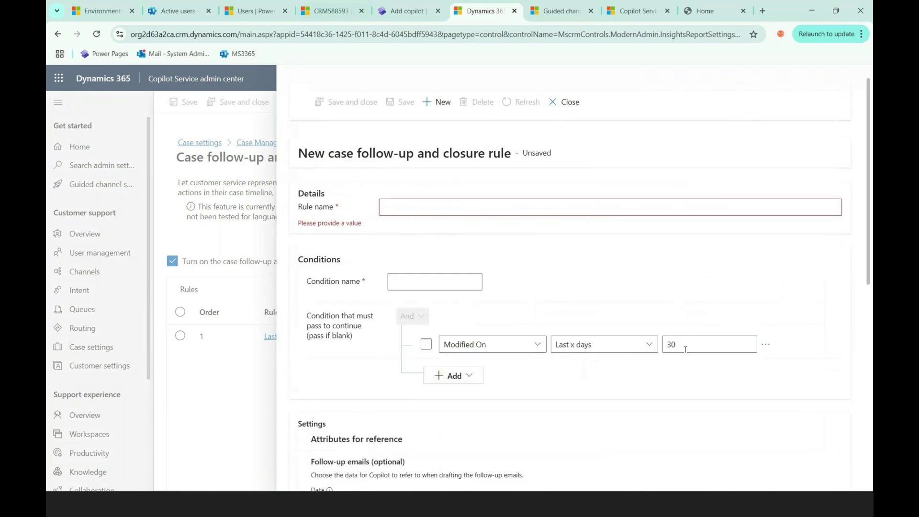
Step: Browse the condition's attribute list without changing it, then discard the new rule via Leave
{"action": "left_click", "coordinate": [536, 344]}
{"action": "scroll", "coordinate": [604, 303], "scroll_direction": "down", "scroll_amount": 3}
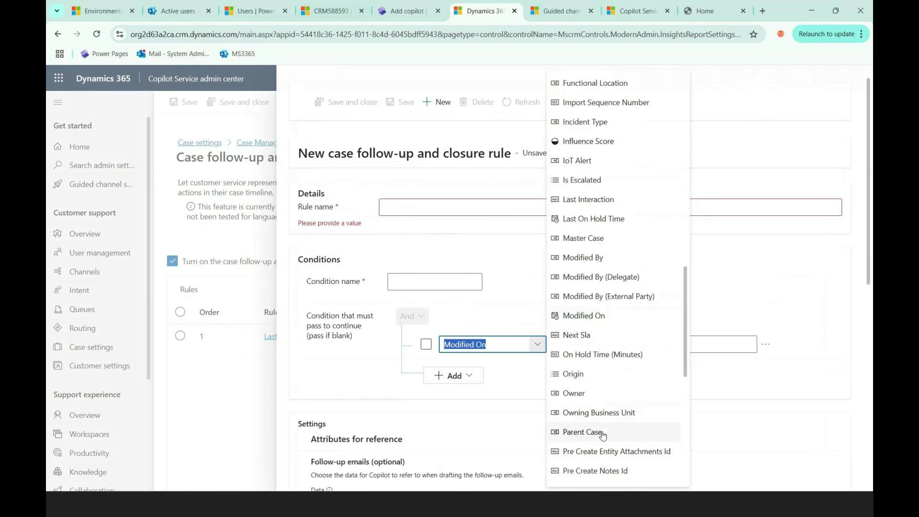
{"action": "scroll", "coordinate": [606, 299], "scroll_direction": "up", "scroll_amount": 6}
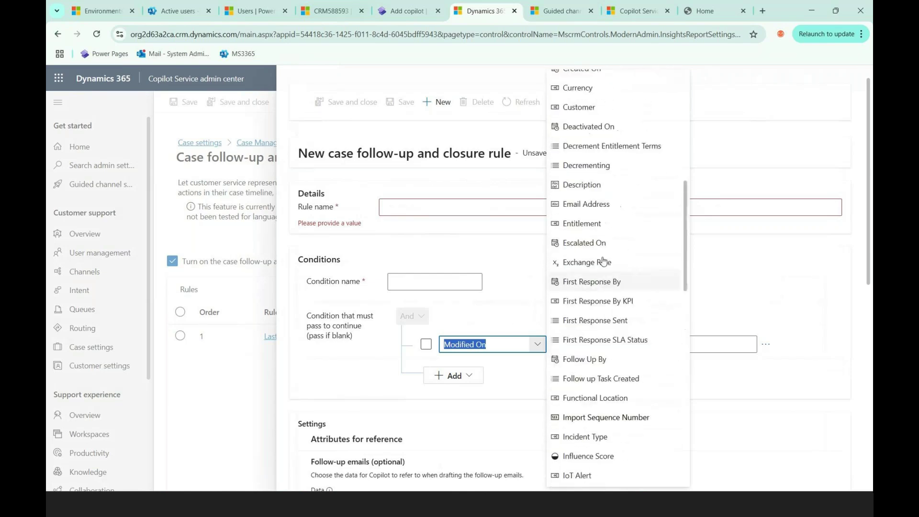
{"action": "scroll", "coordinate": [593, 201], "scroll_direction": "up", "scroll_amount": 3}
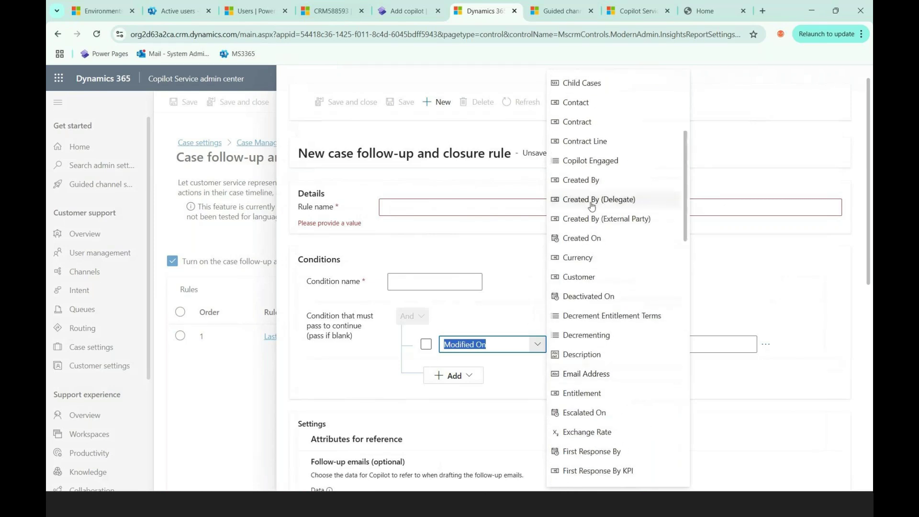
{"action": "left_click", "coordinate": [825, 94]}
{"action": "left_click", "coordinate": [571, 106]}
{"action": "left_click", "coordinate": [468, 300]}
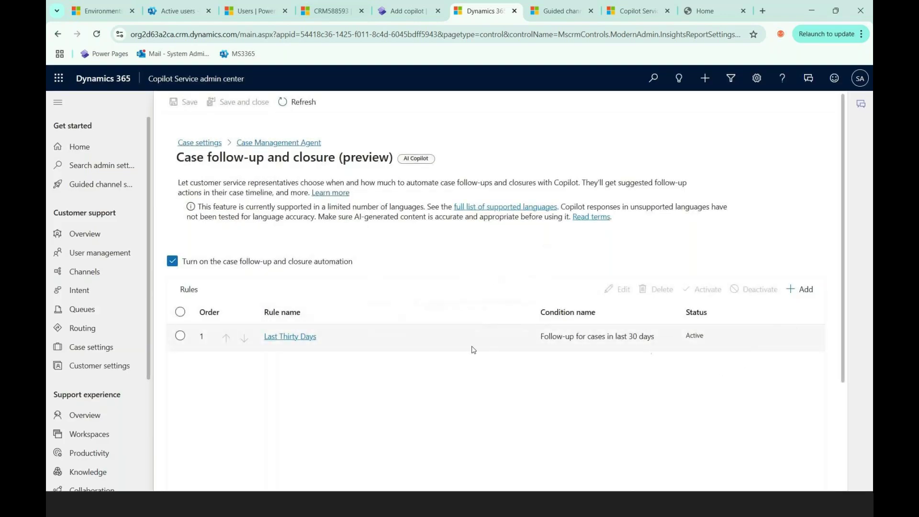
Step: Toggle the follow-up and closure automation off and on, refresh, and return to Case Management Agent
{"action": "scroll", "coordinate": [506, 398], "scroll_direction": "down", "scroll_amount": 1}
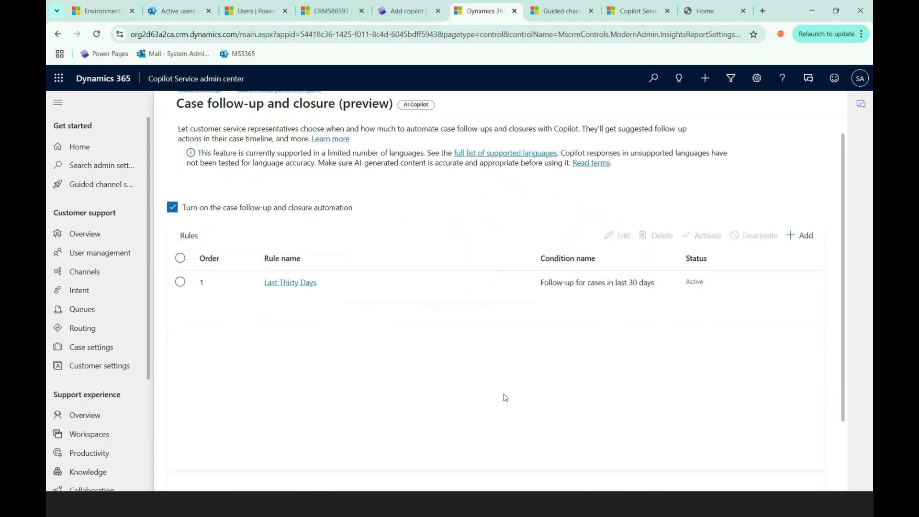
{"action": "scroll", "coordinate": [444, 353], "scroll_direction": "down", "scroll_amount": 2}
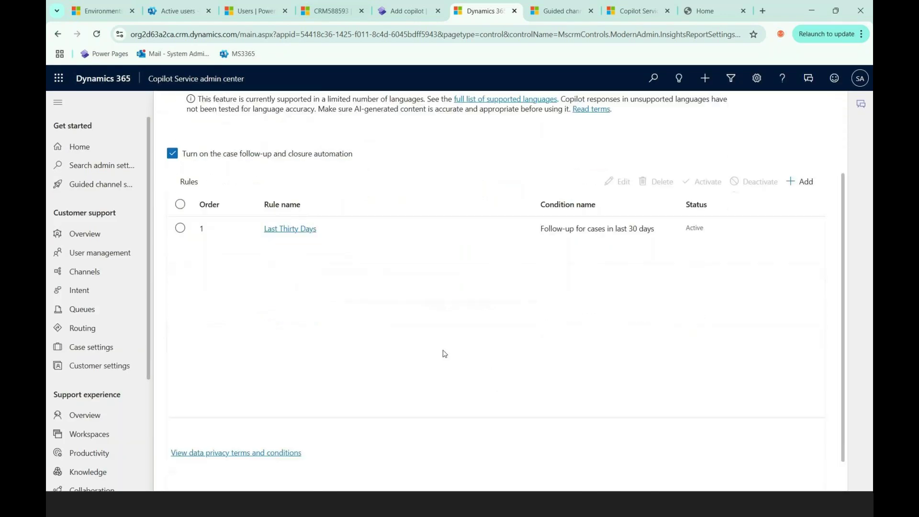
{"action": "scroll", "coordinate": [443, 353], "scroll_direction": "up", "scroll_amount": 2}
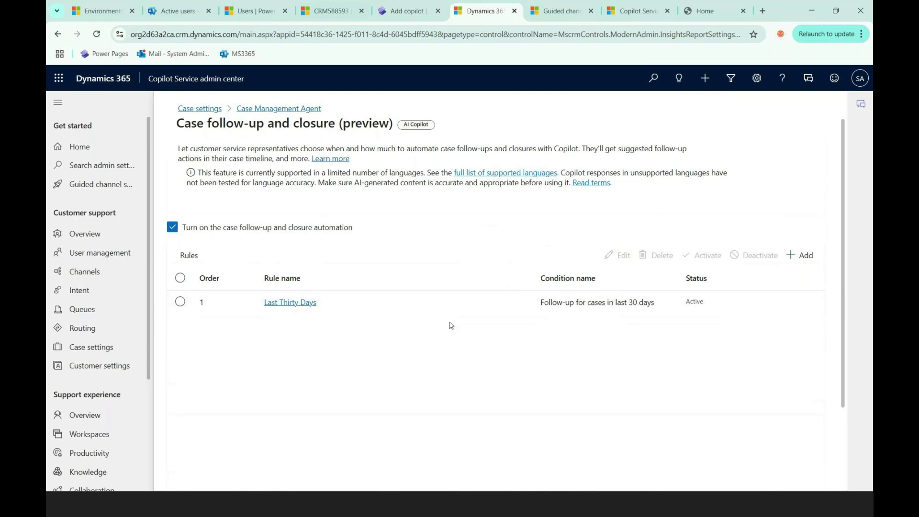
{"action": "left_click", "coordinate": [340, 229]}
{"action": "left_click", "coordinate": [340, 229]}
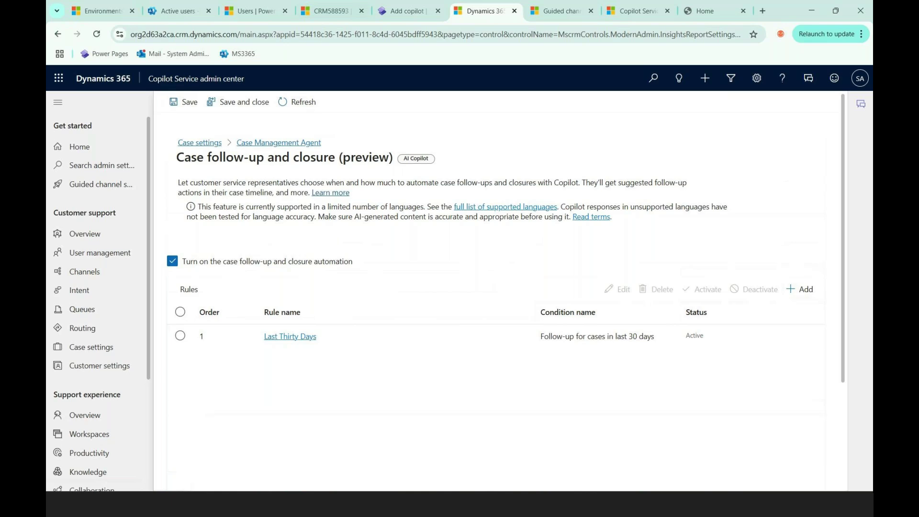
{"action": "left_click", "coordinate": [309, 104]}
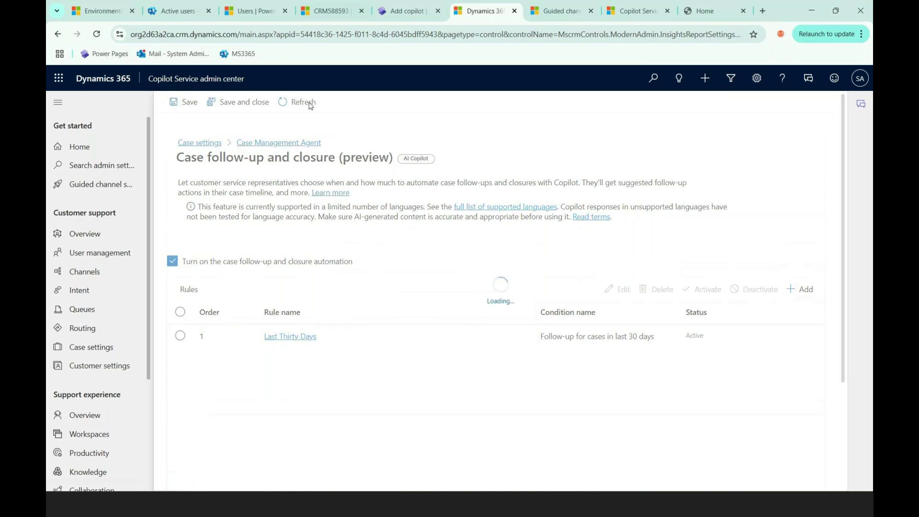
{"action": "left_click", "coordinate": [283, 143]}
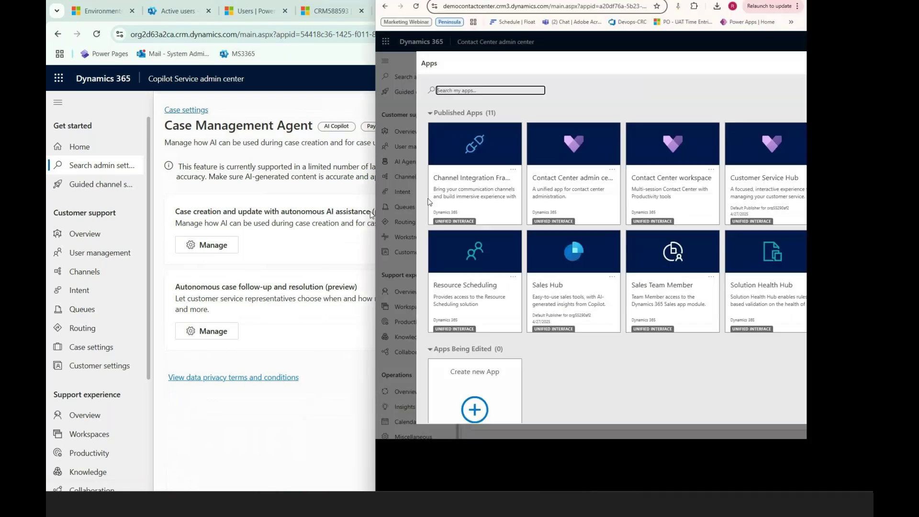
Step: Maximize the second browser window and launch Contact Center admin center from the Apps dialog
{"action": "left_click_drag", "start_coordinate": [47, 268], "coordinate": [626, 110]}
{"action": "left_click", "coordinate": [681, 89]}
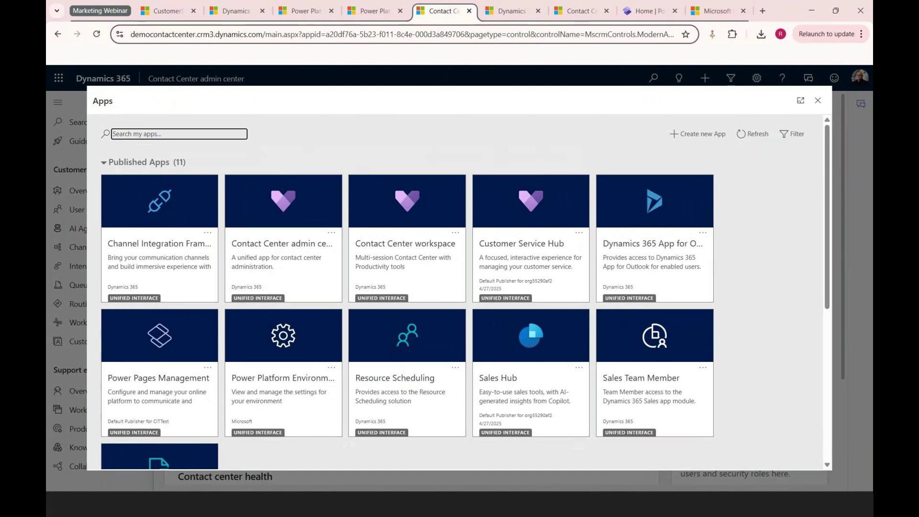
{"action": "left_click", "coordinate": [284, 253]}
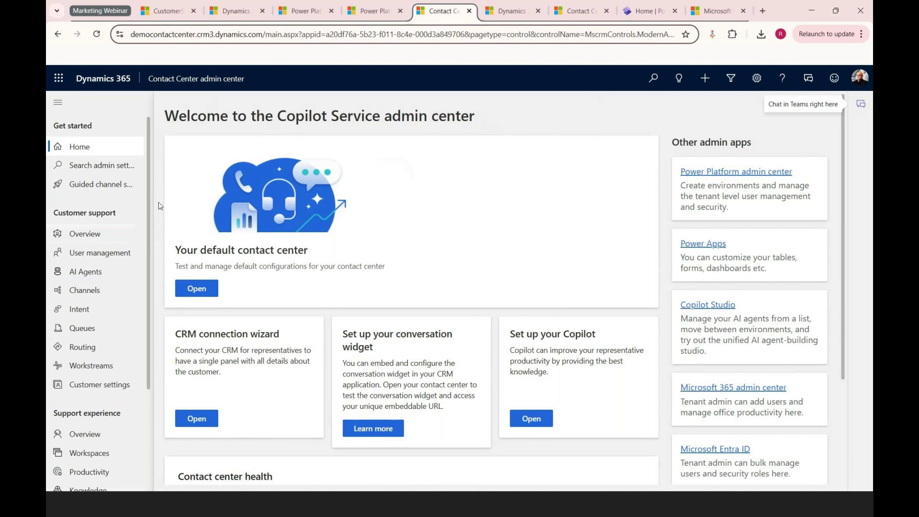
Step: Go to Channels under Customer support and scroll through the Record, Chat, Web Engagement and Messaging channels
{"action": "left_click", "coordinate": [88, 291]}
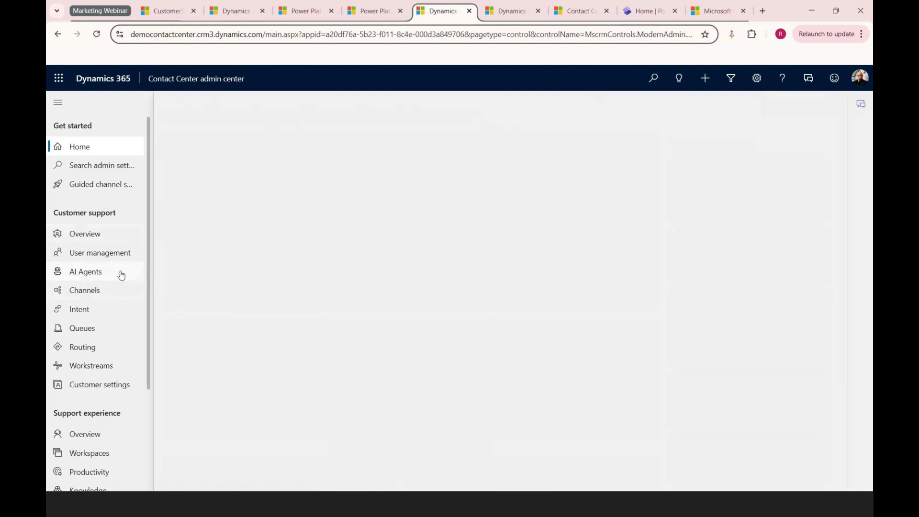
{"action": "left_click", "coordinate": [120, 292]}
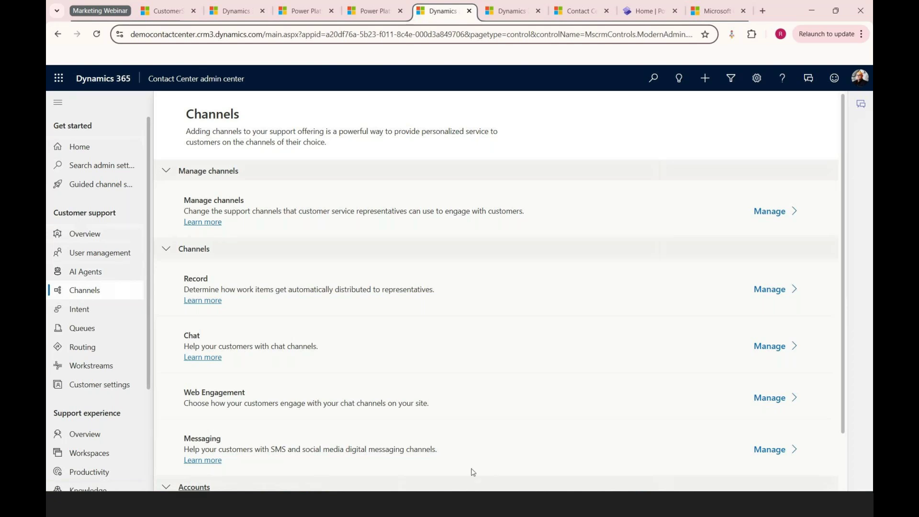
{"action": "scroll", "coordinate": [260, 320], "scroll_direction": "down", "scroll_amount": 1}
{"action": "scroll", "coordinate": [261, 321], "scroll_direction": "down", "scroll_amount": 1}
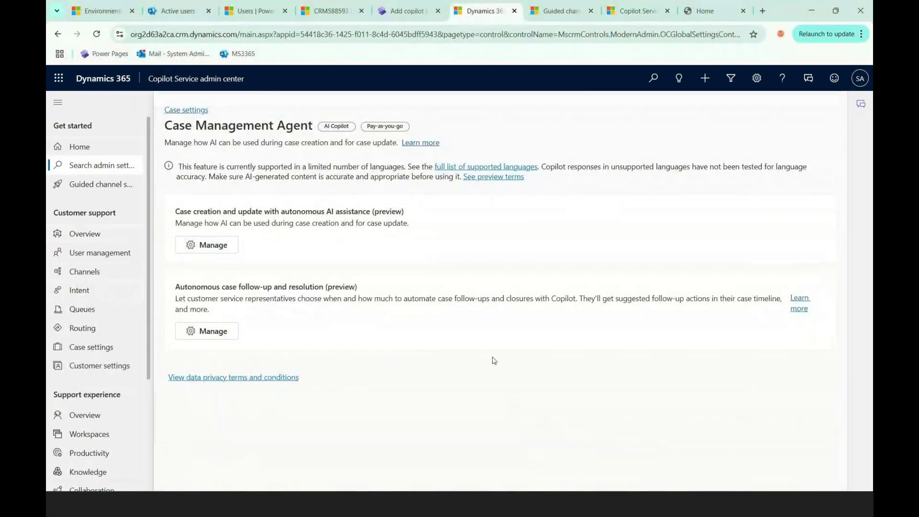
Step: From the Channels page, open Manage channels to view Voice, Chat, Social, SMS and Teams
{"action": "left_click", "coordinate": [100, 272]}
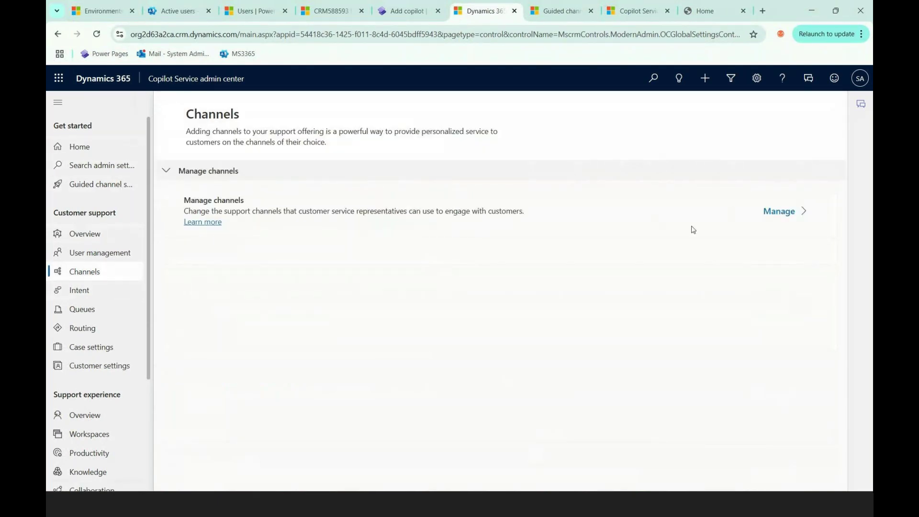
{"action": "left_click", "coordinate": [783, 213]}
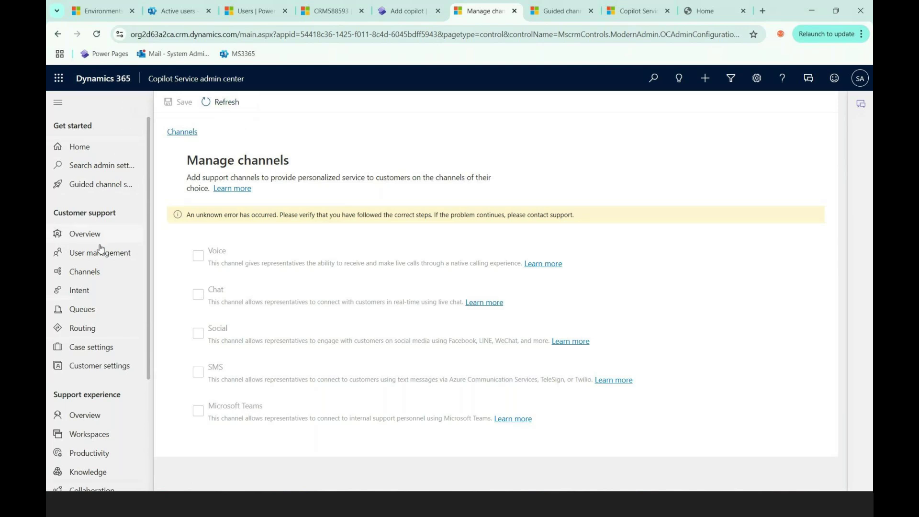
Step: Scroll the left navigation and go to Search admin settings under Get started
{"action": "scroll", "coordinate": [91, 432], "scroll_direction": "down", "scroll_amount": 3}
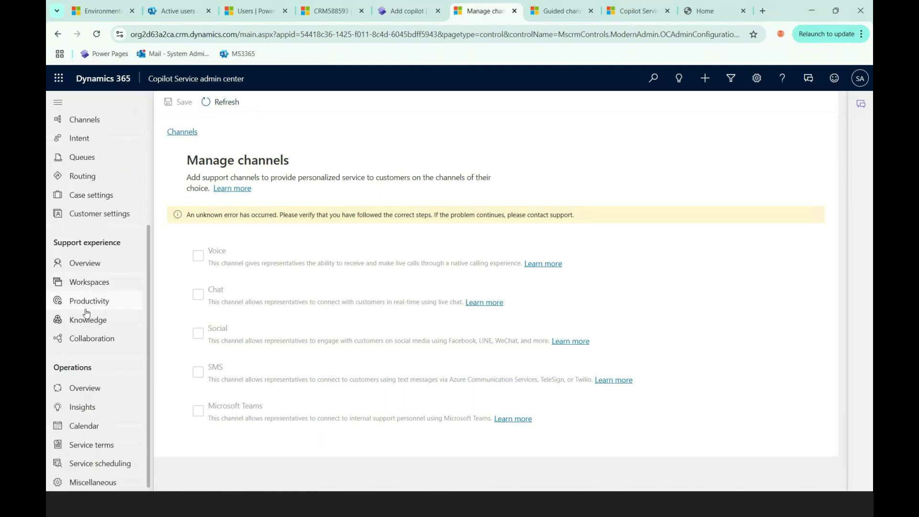
{"action": "scroll", "coordinate": [93, 350], "scroll_direction": "up", "scroll_amount": 3}
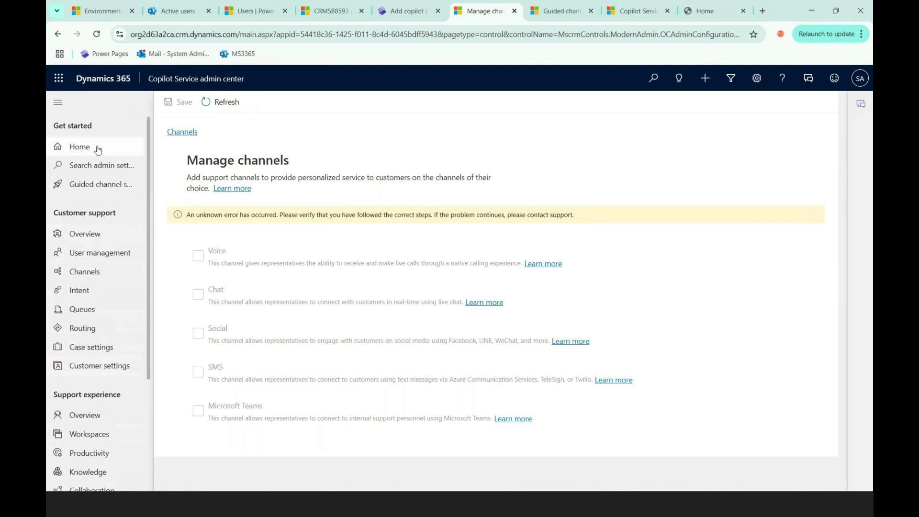
{"action": "left_click", "coordinate": [91, 165]}
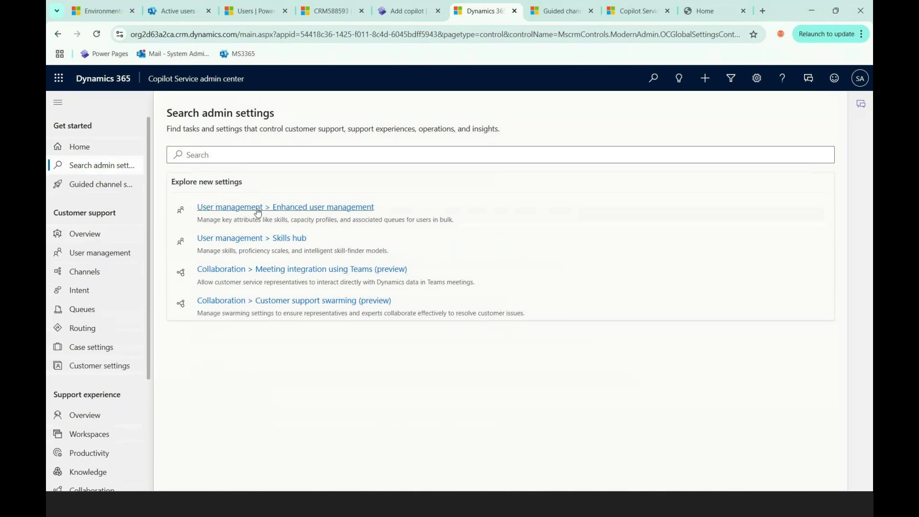
Step: Open Enhanced user management and widen the Name and Persona columns
{"action": "left_click", "coordinate": [258, 212]}
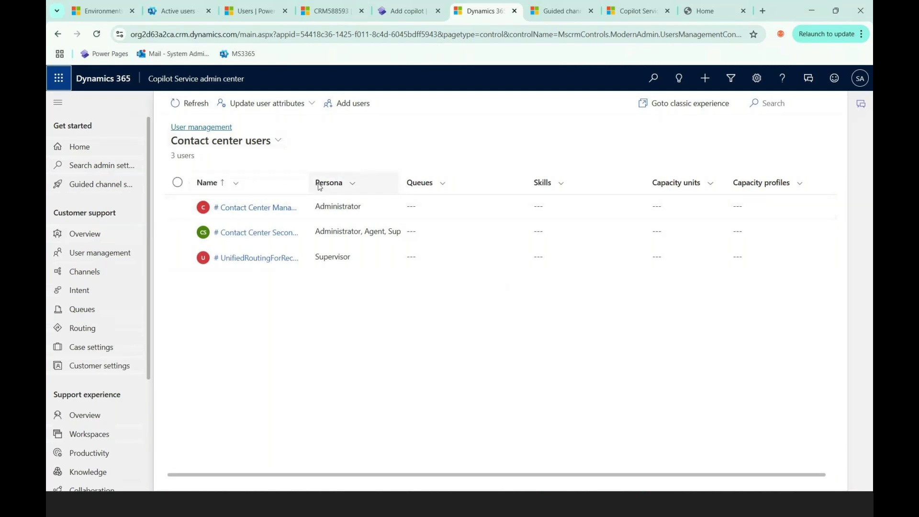
{"action": "left_click_drag", "start_coordinate": [310, 182], "coordinate": [343, 182]}
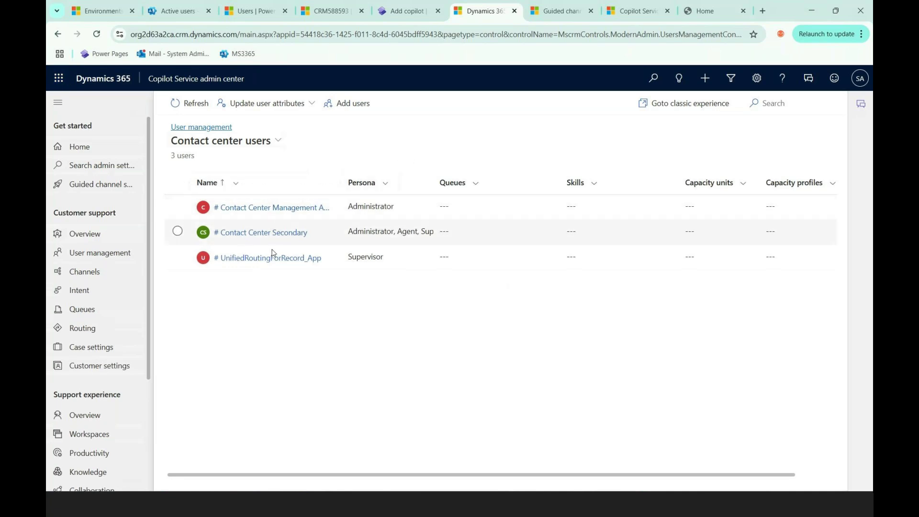
{"action": "left_click_drag", "start_coordinate": [435, 183], "coordinate": [503, 183]}
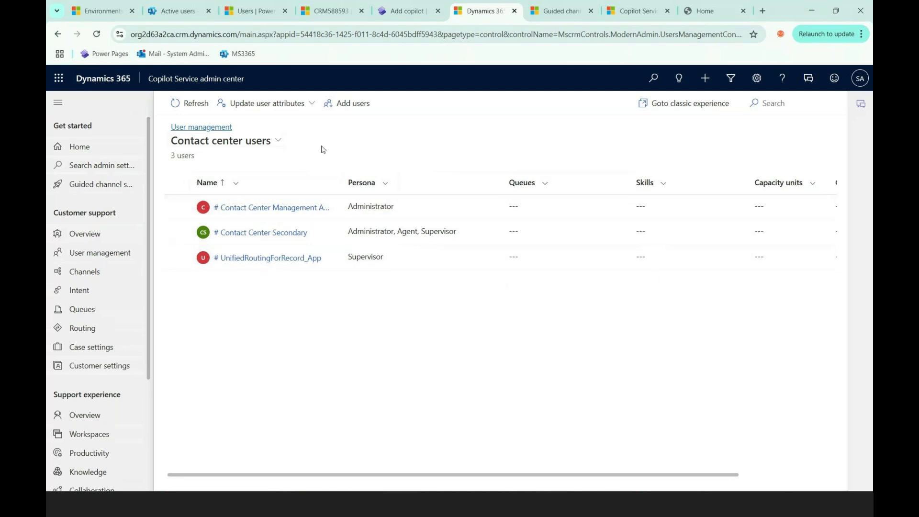
Step: Select the first user row to bring up its user attribute update options
{"action": "left_click", "coordinate": [288, 109]}
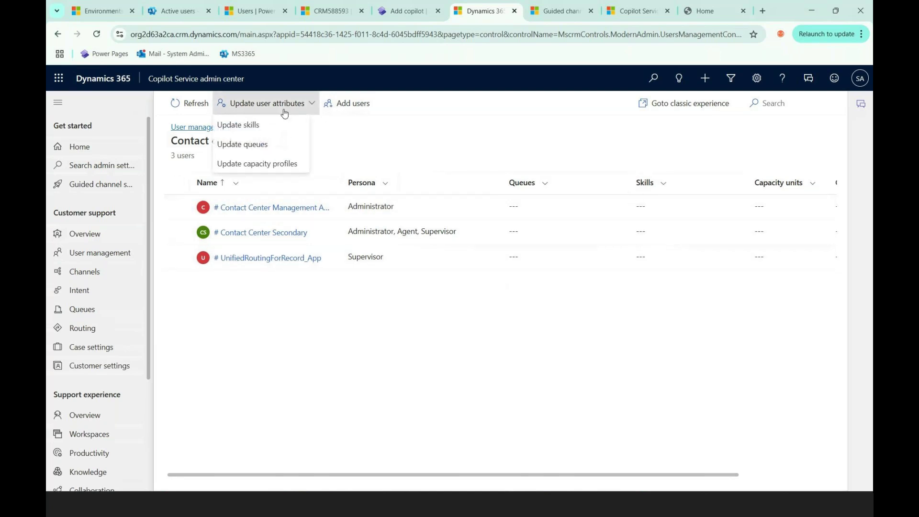
{"action": "left_click", "coordinate": [259, 132]}
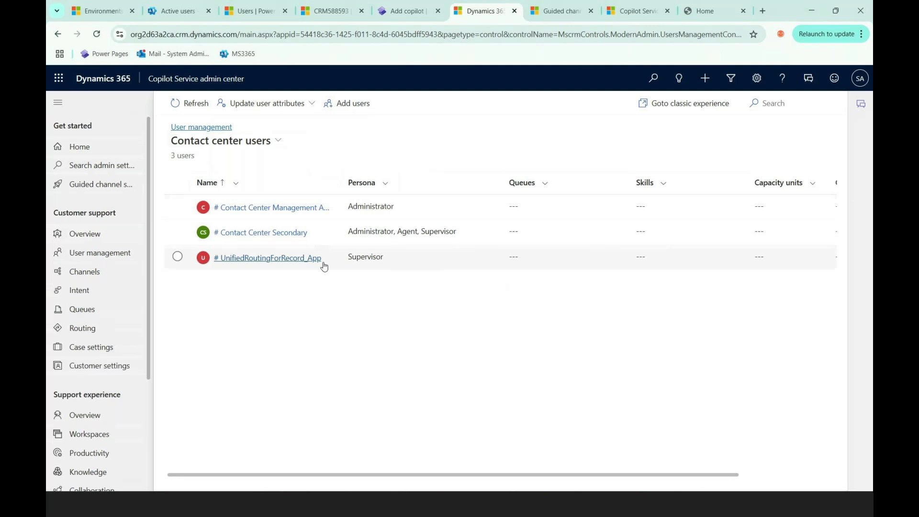
{"action": "left_click", "coordinate": [311, 103]}
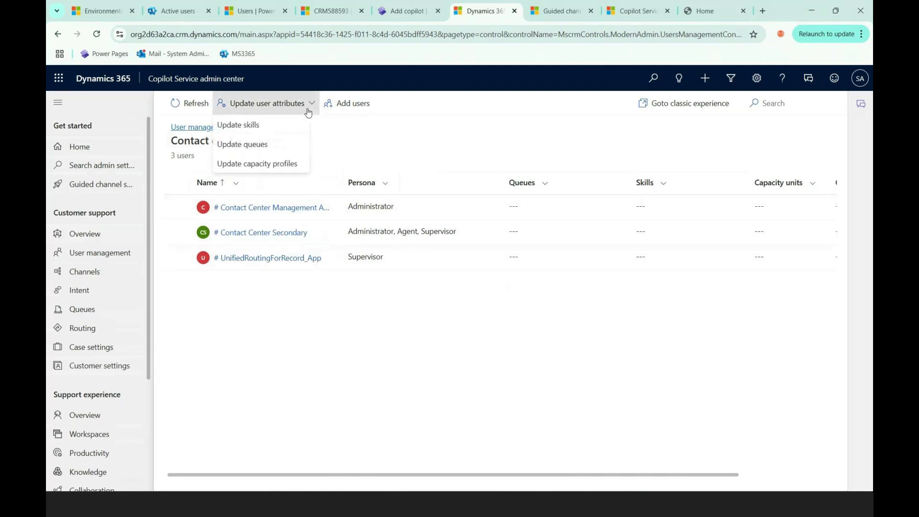
{"action": "left_click", "coordinate": [177, 206]}
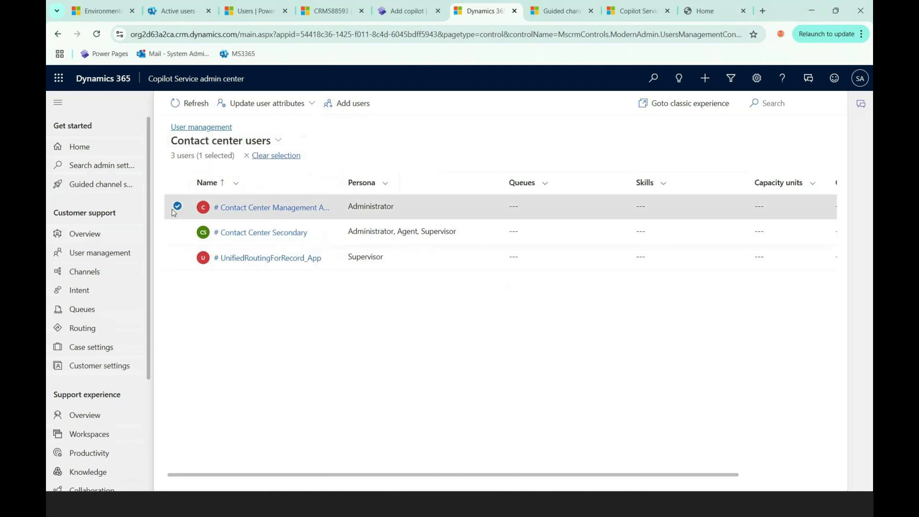
{"action": "left_click", "coordinate": [284, 104]}
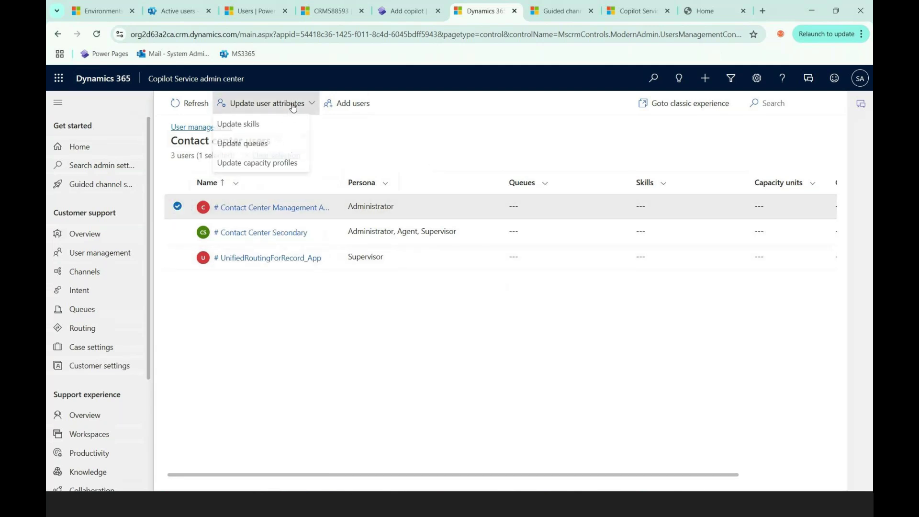
{"action": "left_click", "coordinate": [246, 127]}
{"action": "left_click", "coordinate": [494, 153]}
{"action": "left_click", "coordinate": [667, 157]}
{"action": "left_click", "coordinate": [496, 173]}
{"action": "left_click", "coordinate": [511, 150]}
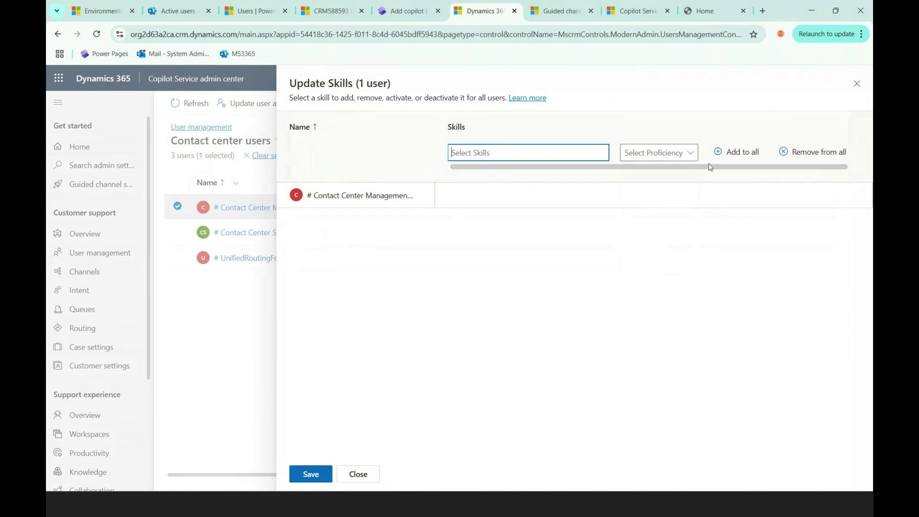
{"action": "left_click", "coordinate": [352, 477]}
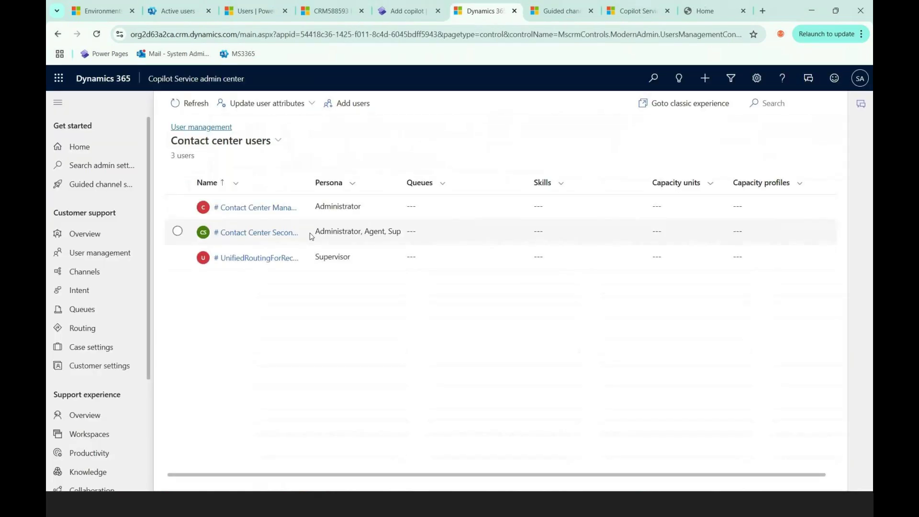
Step: Go from Search admin settings to Skills hub and manage its empty Skills list
{"action": "left_click", "coordinate": [86, 169]}
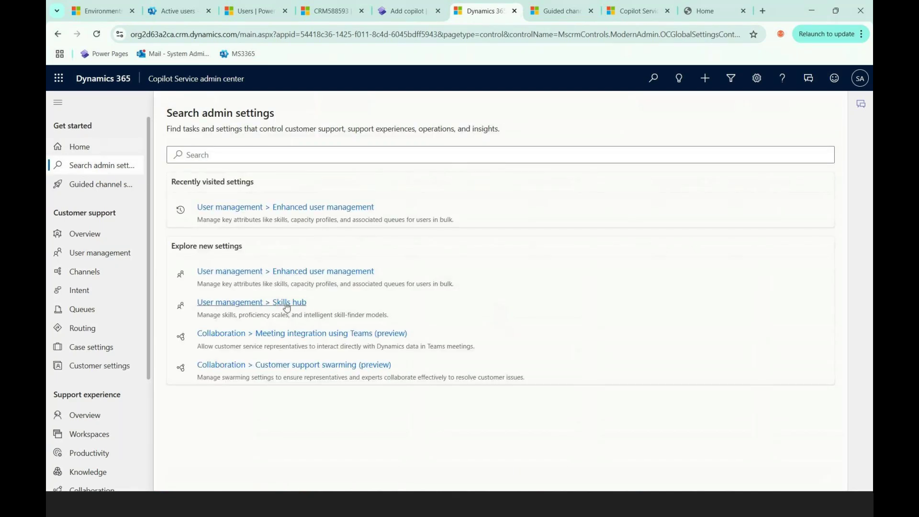
{"action": "left_click", "coordinate": [286, 308]}
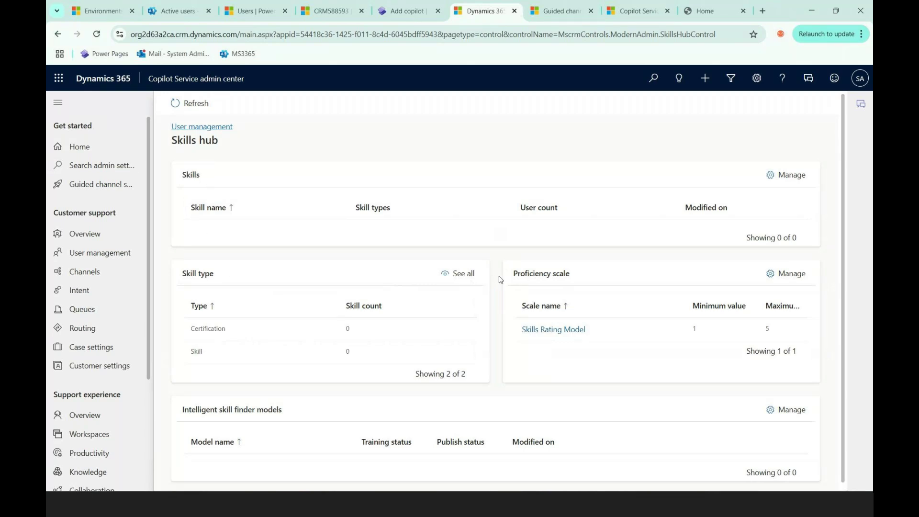
{"action": "scroll", "coordinate": [498, 284], "scroll_direction": "down", "scroll_amount": 1}
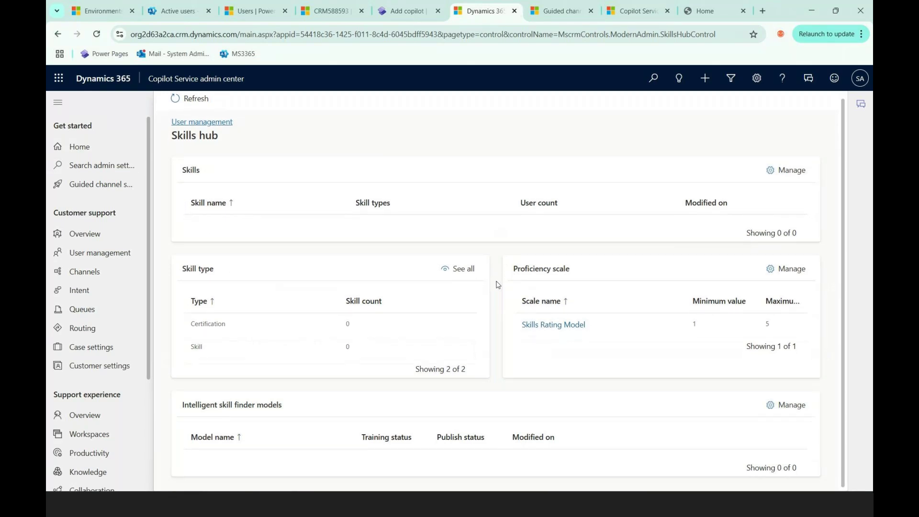
{"action": "scroll", "coordinate": [498, 285], "scroll_direction": "up", "scroll_amount": 1}
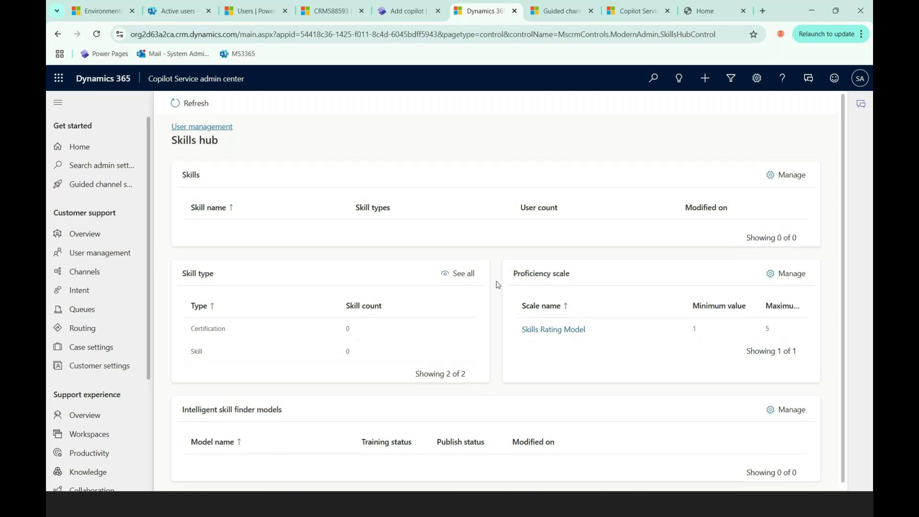
{"action": "left_click", "coordinate": [787, 176]}
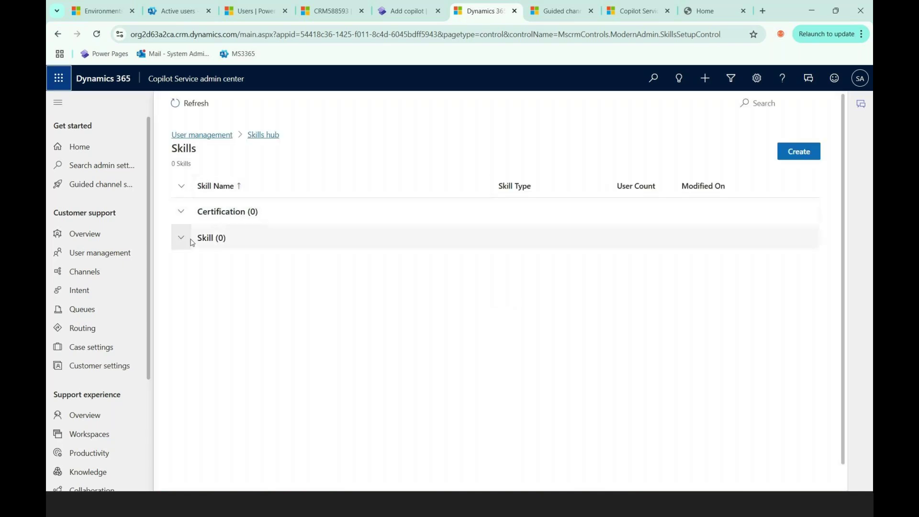
Step: Create a new skill named Technical Product with skill type Skill
{"action": "left_click", "coordinate": [812, 152]}
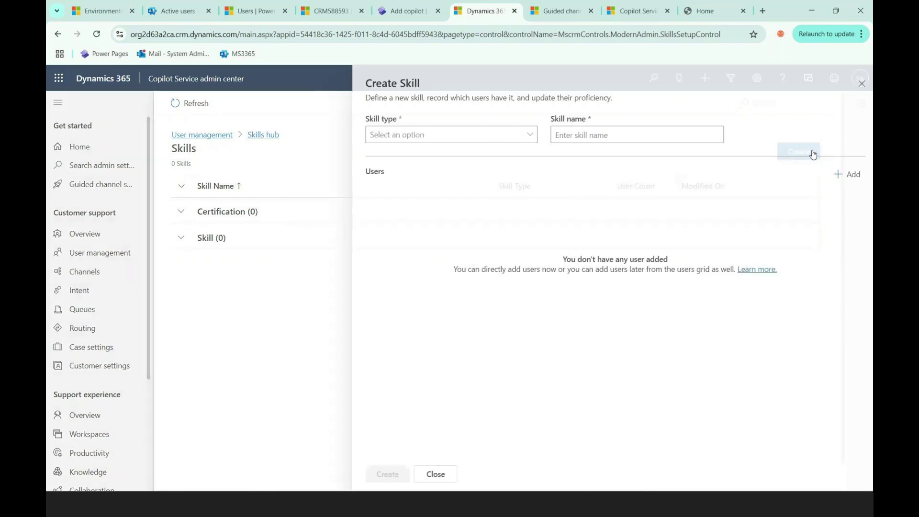
{"action": "left_click", "coordinate": [524, 136]}
{"action": "left_click", "coordinate": [425, 154]}
{"action": "left_click", "coordinate": [584, 136]}
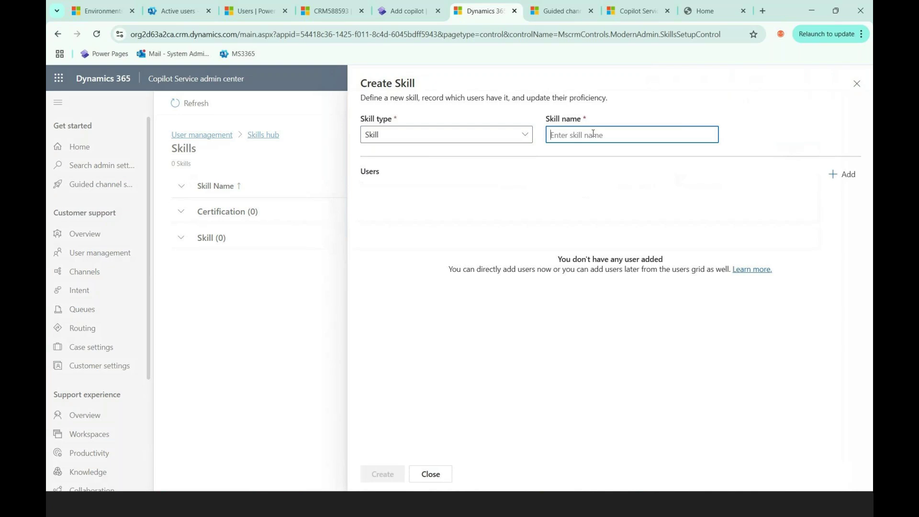
{"action": "type", "text": "Ten"}
{"action": "type", "text": "hnioc"}
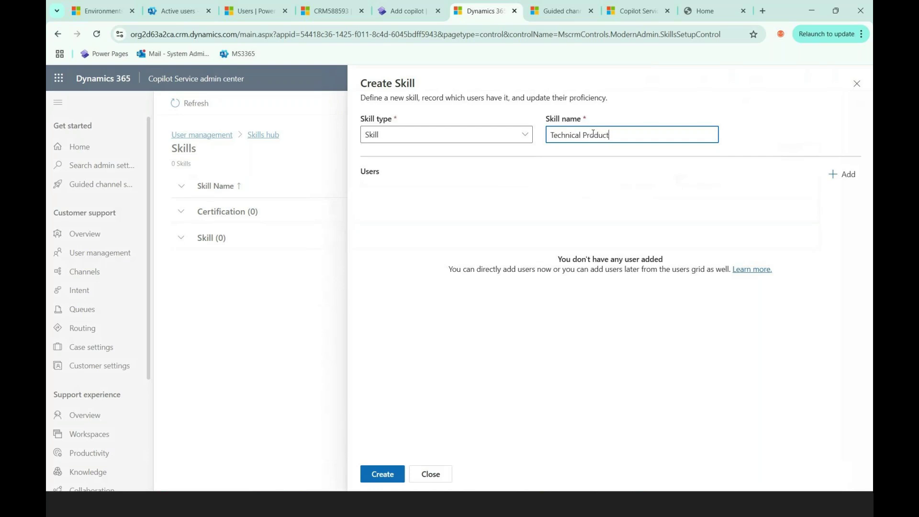
{"action": "left_click", "coordinate": [382, 475]}
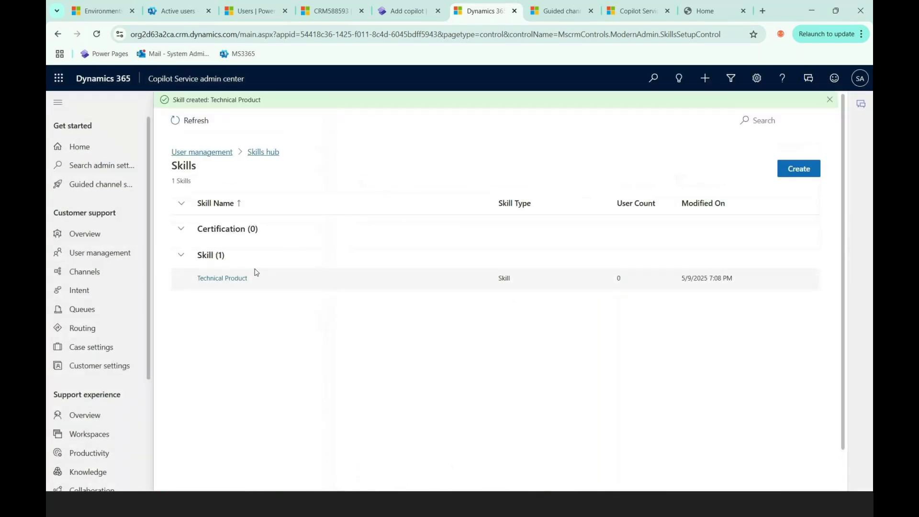
Step: Add the UnifiedRoutingForRecord_App user to Technical Product, save, and close the skill editor
{"action": "left_click", "coordinate": [211, 279]}
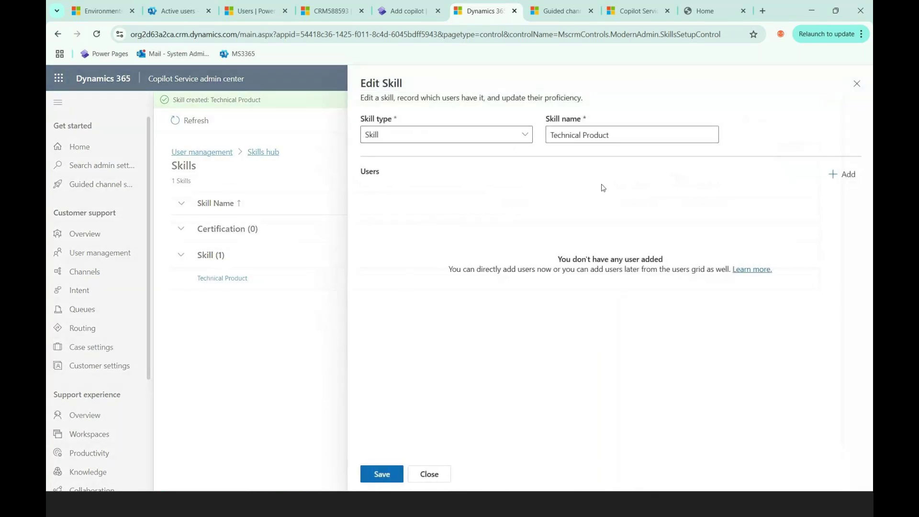
{"action": "left_click", "coordinate": [851, 177]}
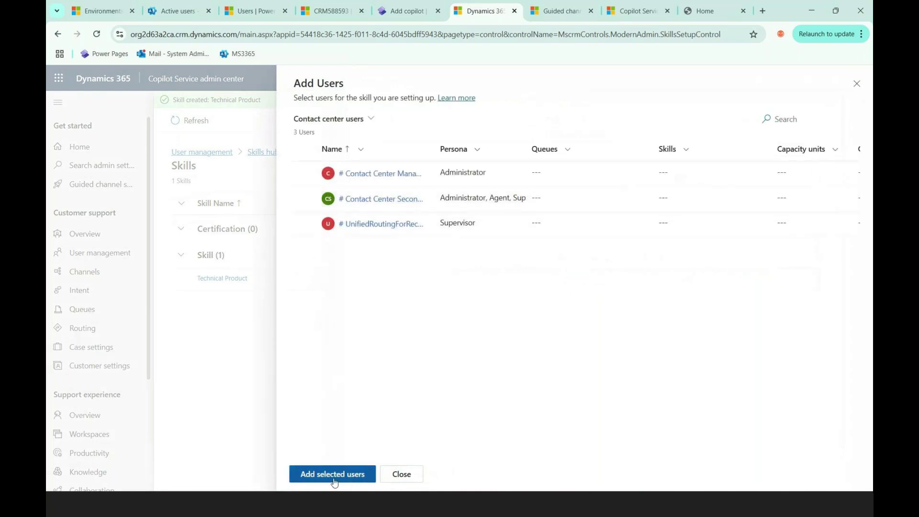
{"action": "left_click", "coordinate": [302, 223]}
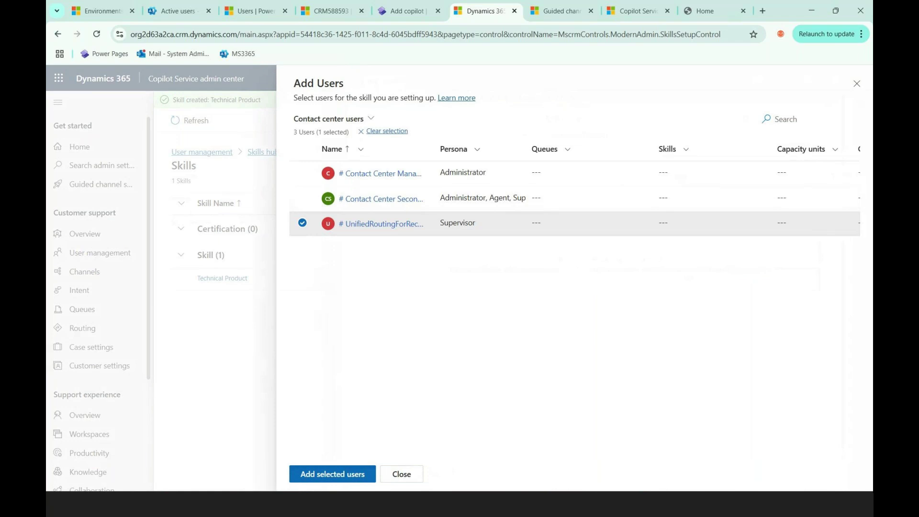
{"action": "left_click", "coordinate": [346, 475]}
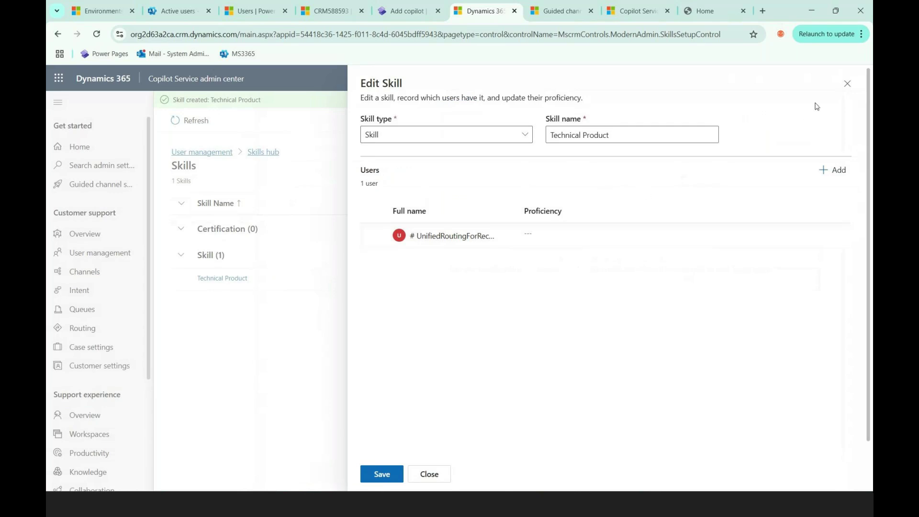
{"action": "left_click", "coordinate": [381, 474]}
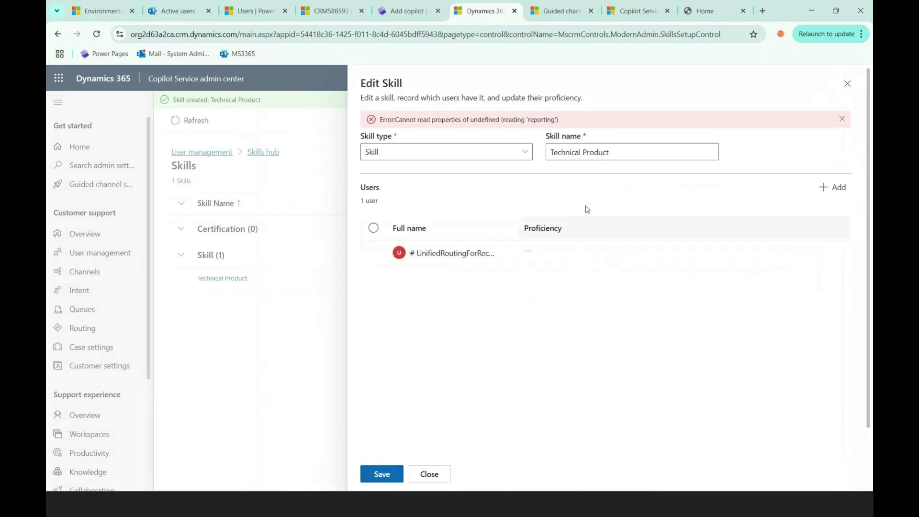
{"action": "left_click_drag", "start_coordinate": [638, 134], "coordinate": [547, 135]}
{"action": "left_click", "coordinate": [846, 85]}
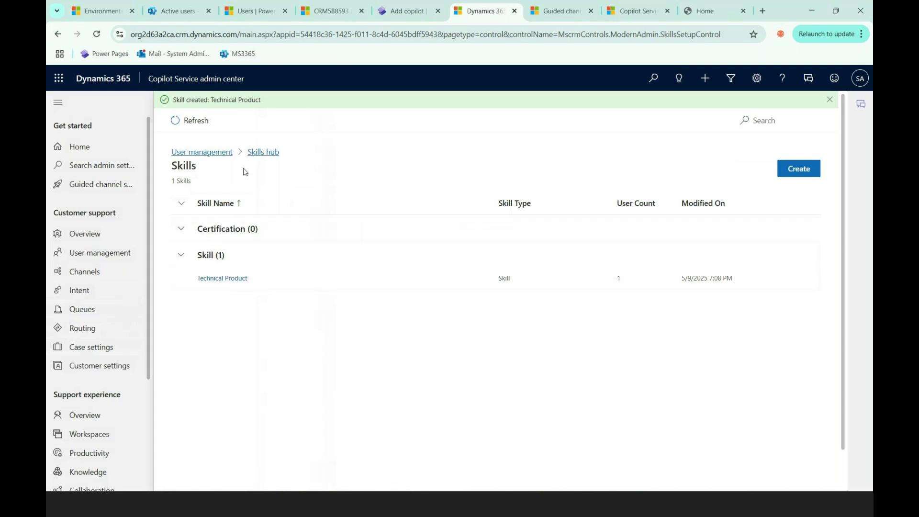
Step: Refresh the Skills list and return through the User management breadcrumb
{"action": "left_click", "coordinate": [192, 122]}
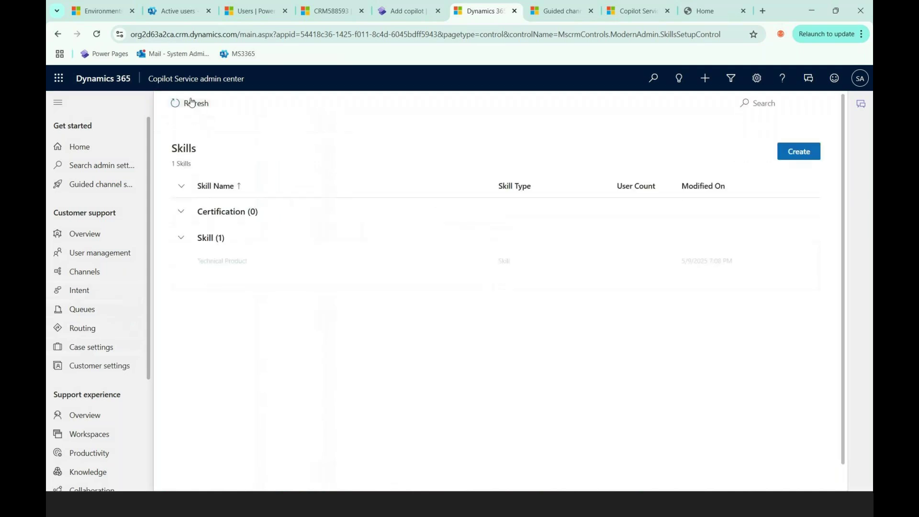
{"action": "left_click", "coordinate": [200, 137]}
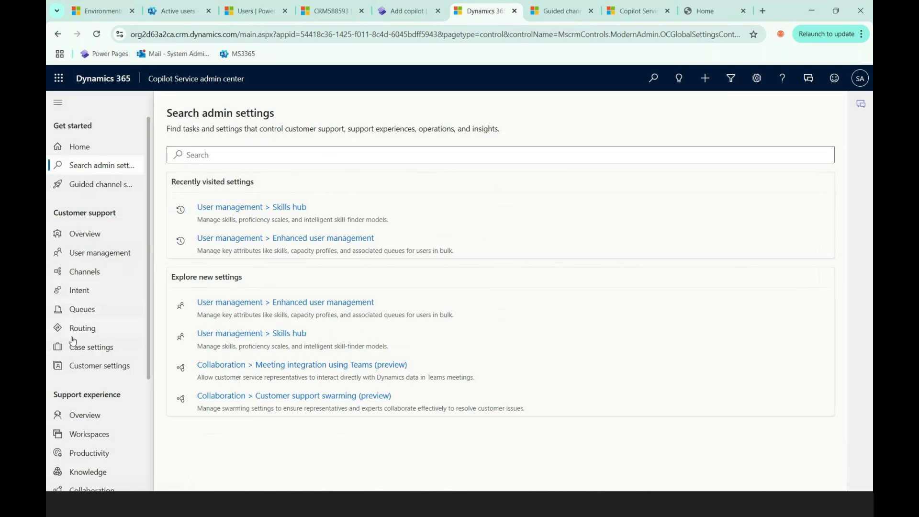
Step: Review the Basic queues list, then switch to the Routing settings for record routing
{"action": "left_click", "coordinate": [86, 311]}
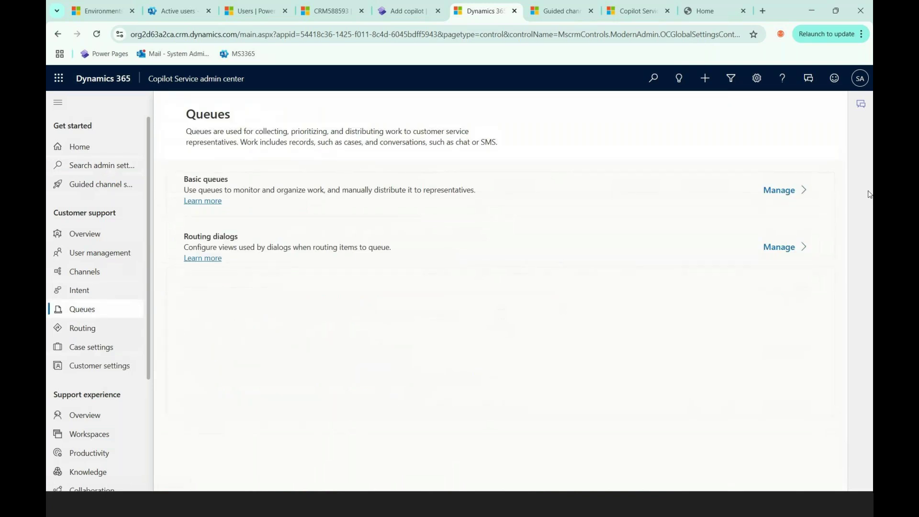
{"action": "left_click", "coordinate": [779, 190]}
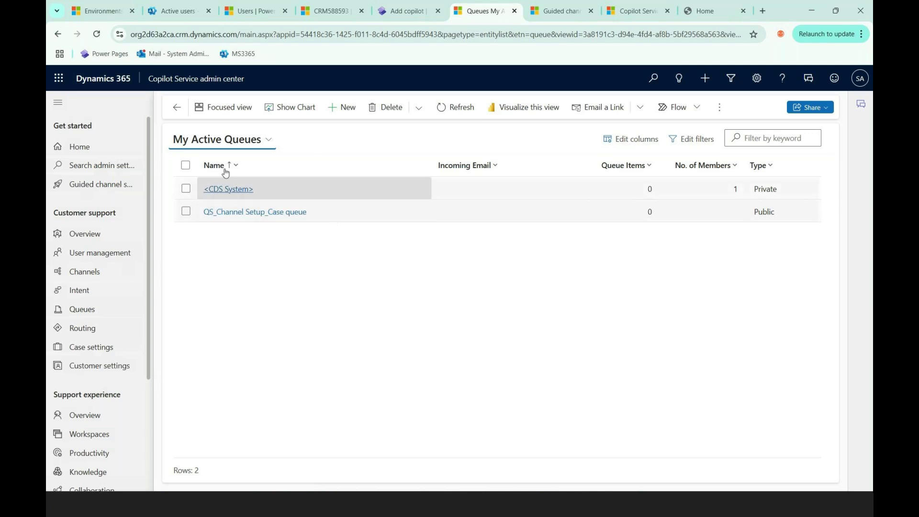
{"action": "left_click", "coordinate": [84, 328]}
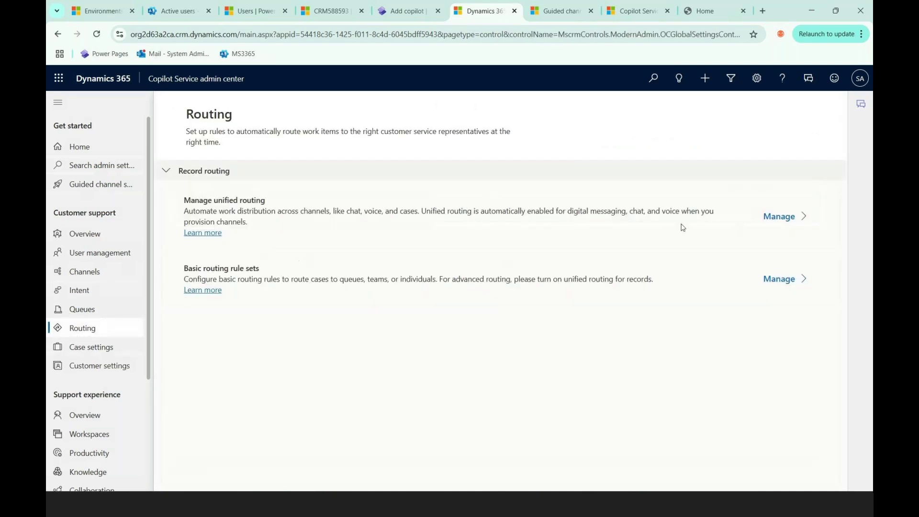
Step: Go from unified routing back to Routing and open the Basic routing rule sets list
{"action": "left_click", "coordinate": [773, 216]}
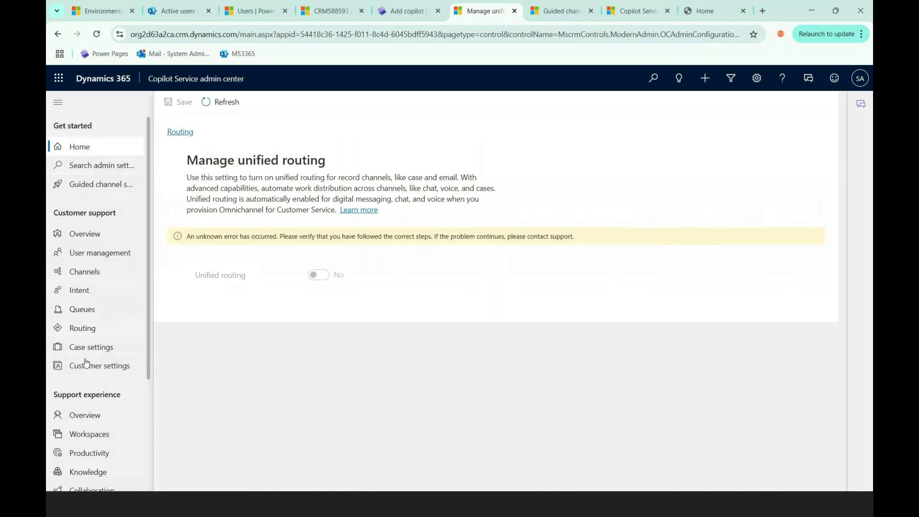
{"action": "left_click", "coordinate": [82, 329]}
{"action": "left_click", "coordinate": [773, 278]}
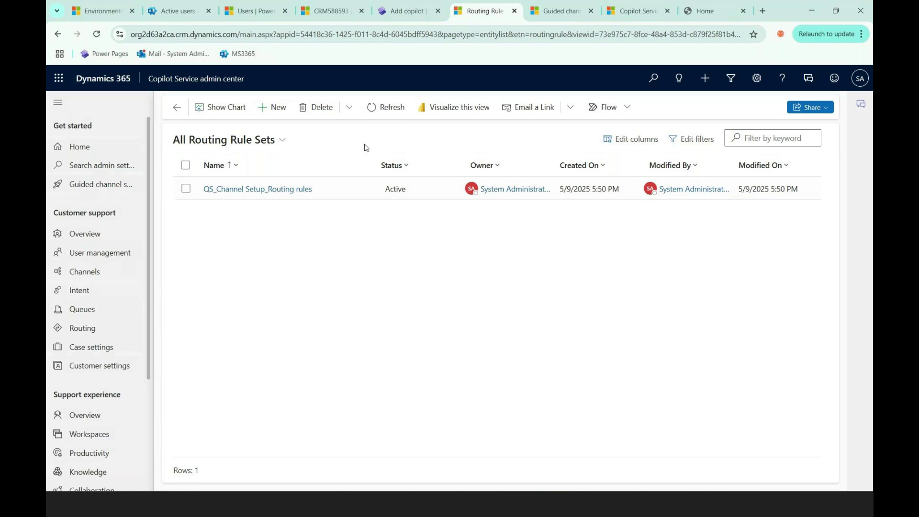
Step: Abandon a new routing rule set and open the QS_Channel Setup_Routing rules set
{"action": "left_click", "coordinate": [273, 108]}
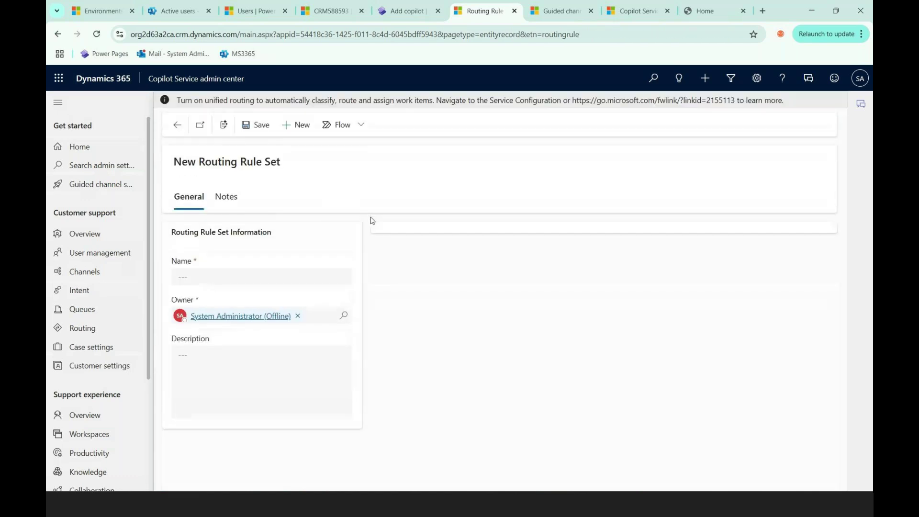
{"action": "left_click", "coordinate": [248, 275]}
{"action": "left_click", "coordinate": [177, 125]}
{"action": "left_click", "coordinate": [250, 190]}
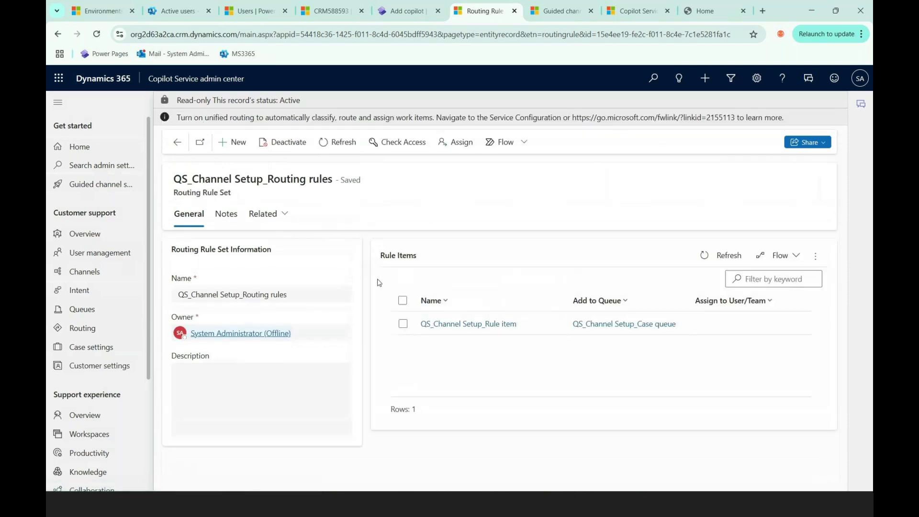
Step: Review the rule item routing Web and Phone cases to QS_Channel Setup_Case queue, then close it
{"action": "left_click", "coordinate": [490, 331]}
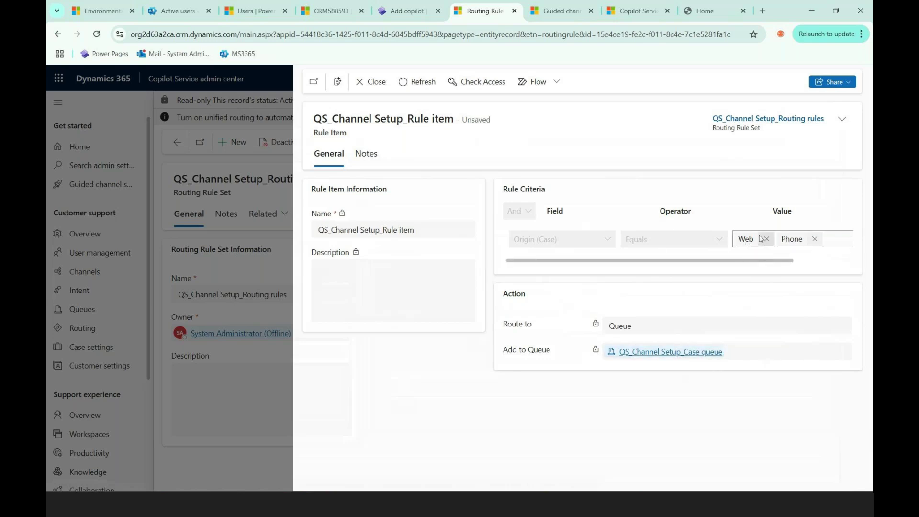
{"action": "left_click", "coordinate": [708, 11]}
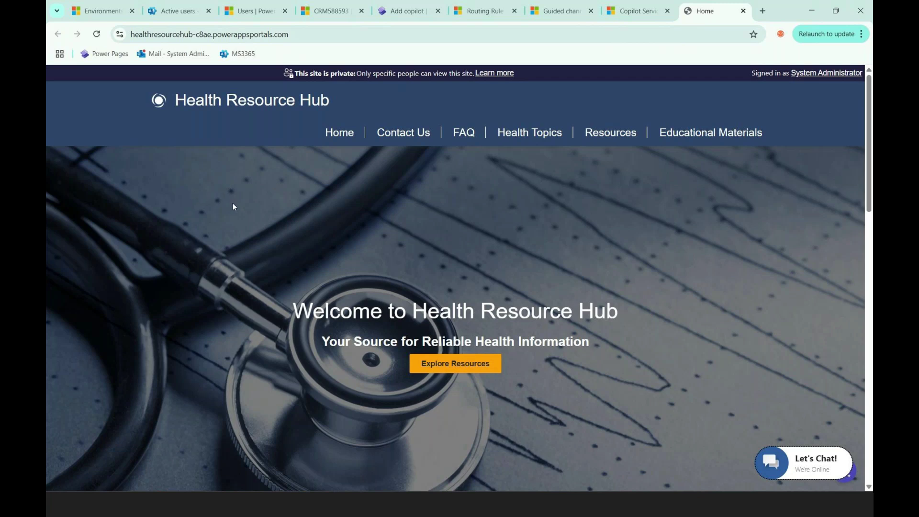
{"action": "left_click", "coordinate": [631, 14]}
{"action": "left_click", "coordinate": [559, 11]}
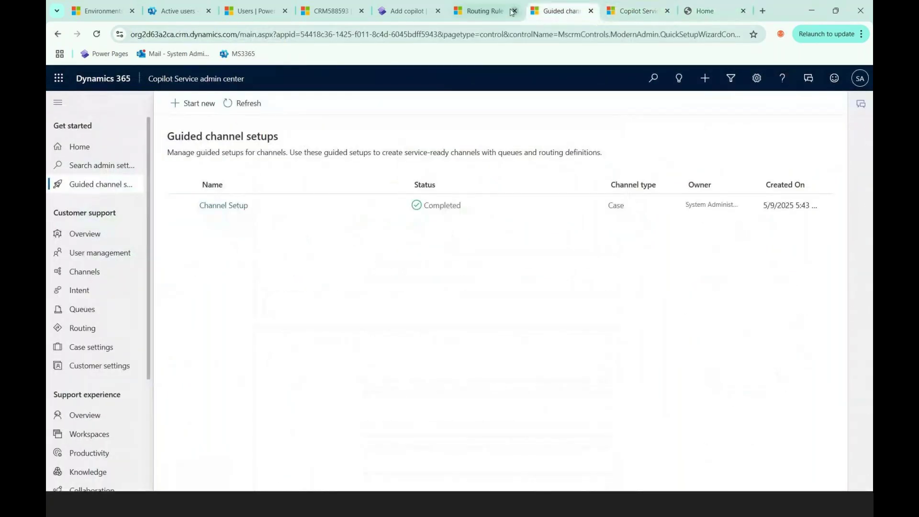
{"action": "left_click", "coordinate": [486, 12]}
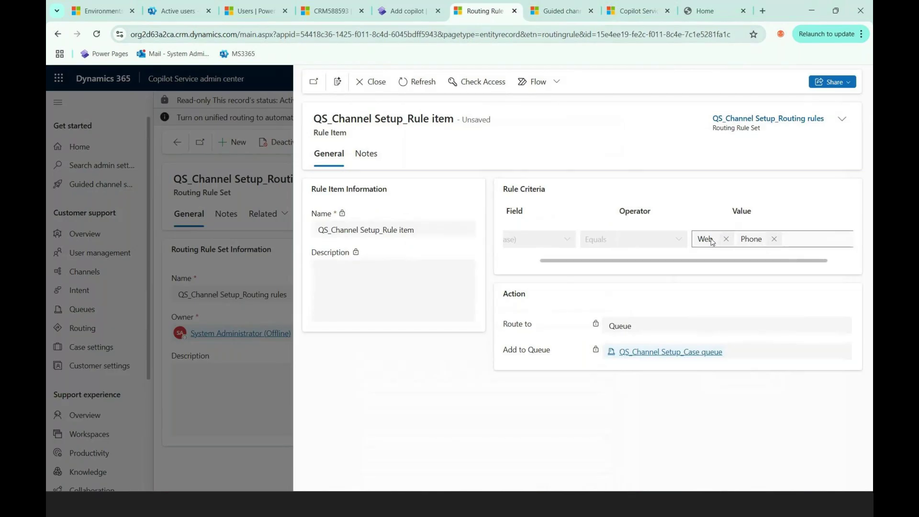
{"action": "left_click_drag", "start_coordinate": [718, 265], "coordinate": [639, 267]}
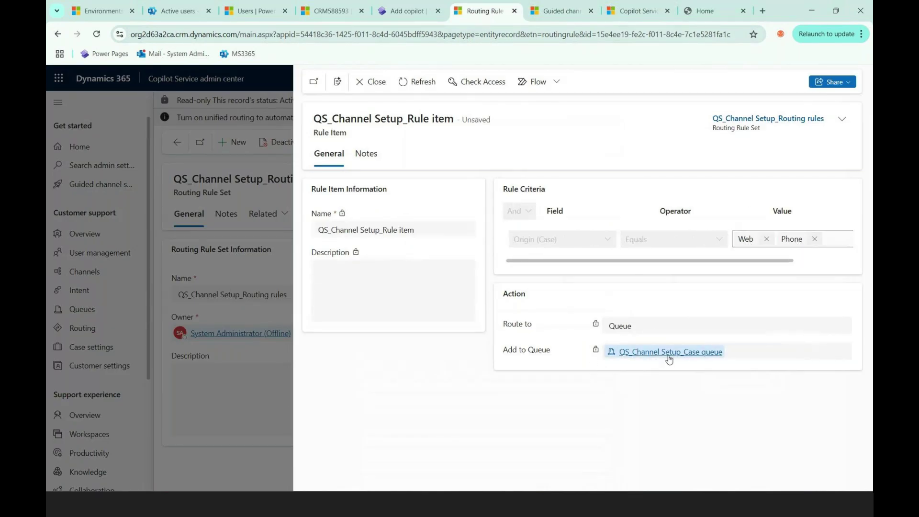
{"action": "left_click", "coordinate": [365, 83]}
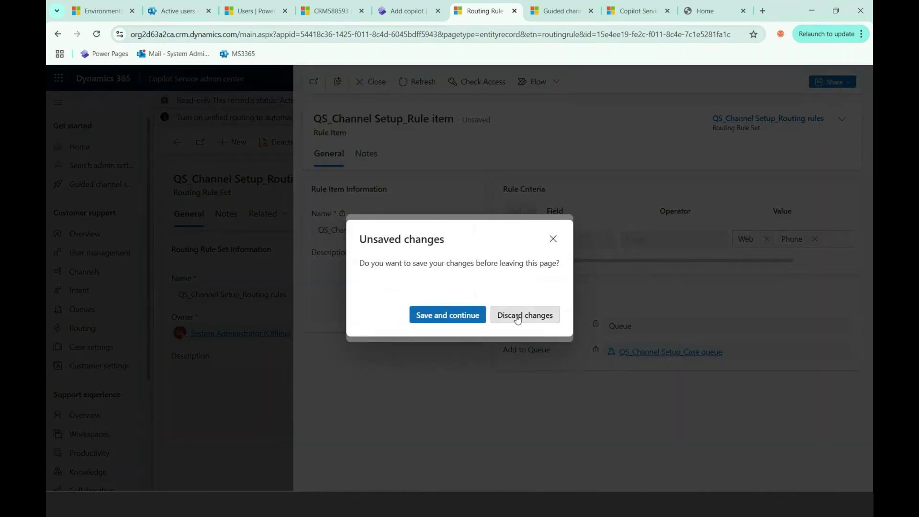
Step: Discard the rule item's unsaved changes and dismiss the Business Process Error
{"action": "left_click", "coordinate": [517, 318]}
{"action": "left_click", "coordinate": [546, 320]}
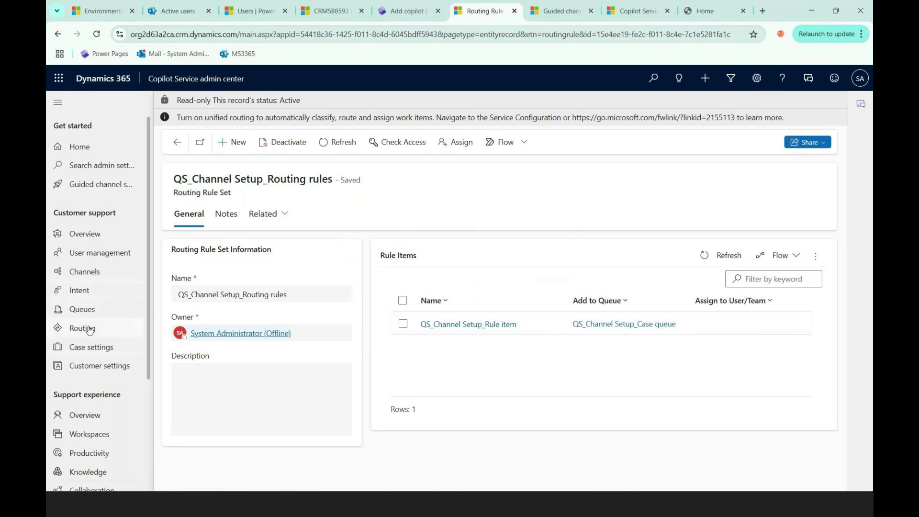
Step: From Case settings, open the automatic record creation rules activity monitor and dismiss its tour
{"action": "left_click", "coordinate": [106, 351]}
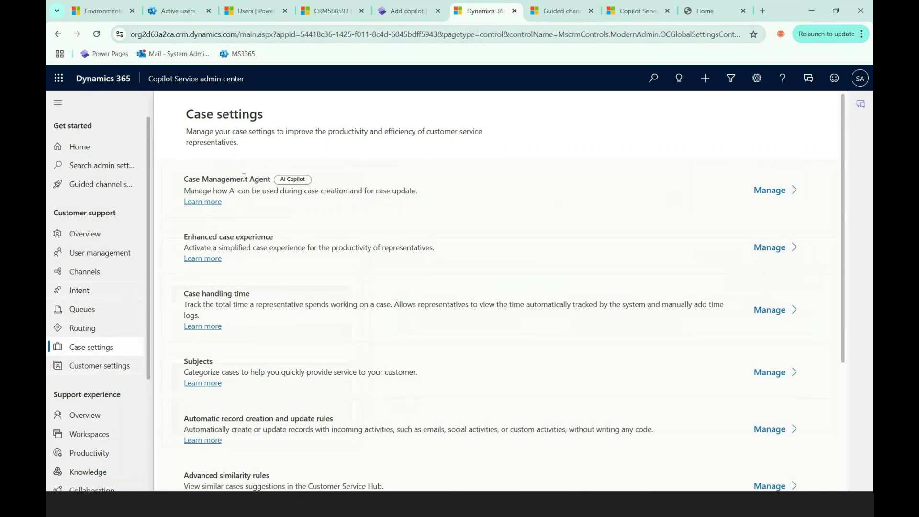
{"action": "scroll", "coordinate": [270, 270], "scroll_direction": "down", "scroll_amount": 1}
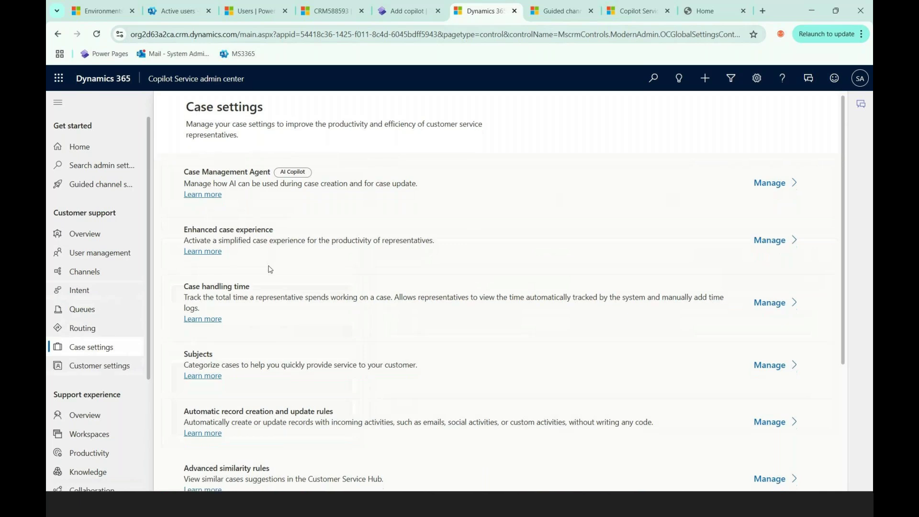
{"action": "scroll", "coordinate": [270, 269], "scroll_direction": "down", "scroll_amount": 1}
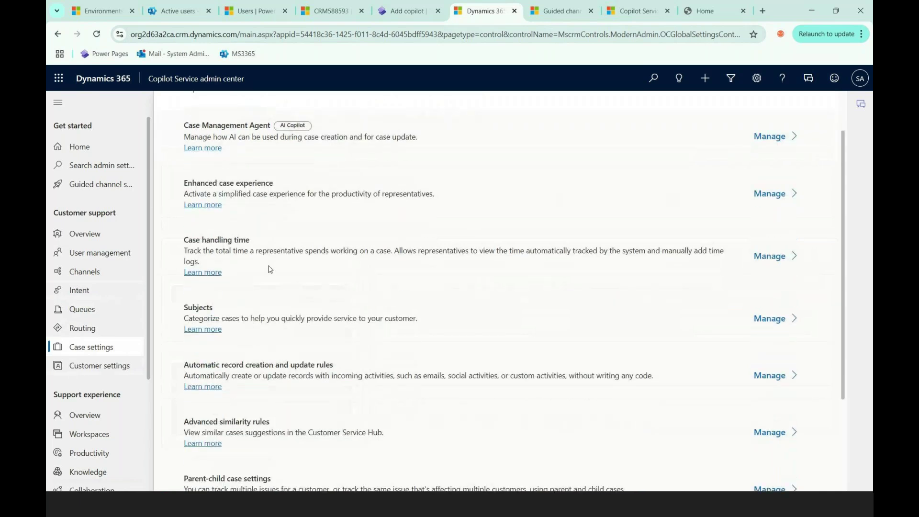
{"action": "scroll", "coordinate": [270, 270], "scroll_direction": "down", "scroll_amount": 1}
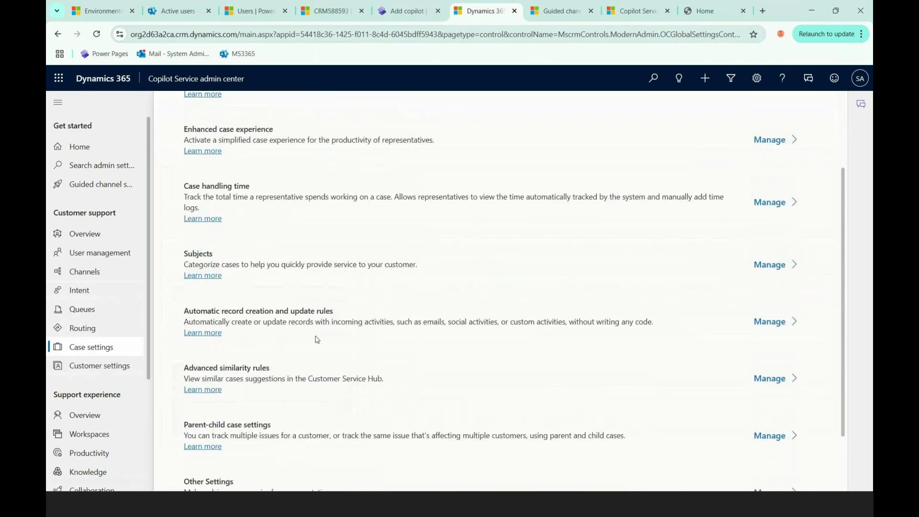
{"action": "scroll", "coordinate": [441, 370], "scroll_direction": "down", "scroll_amount": 1}
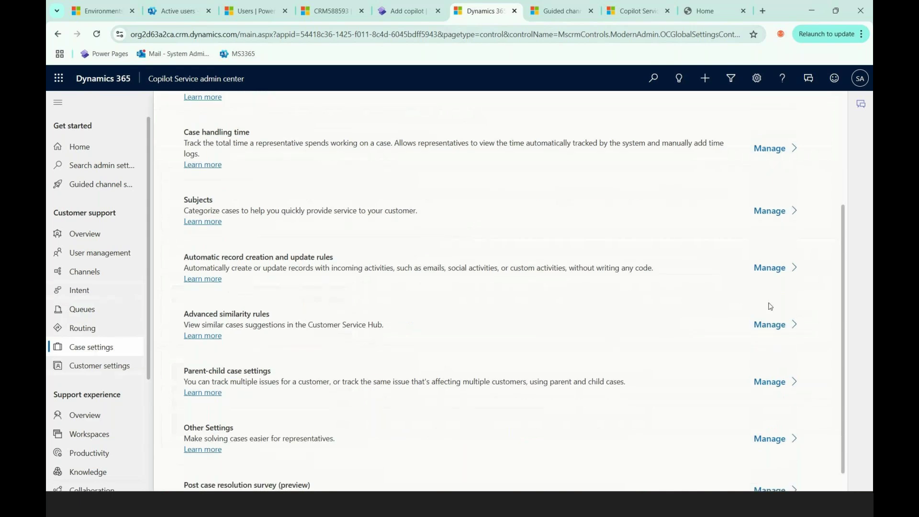
{"action": "left_click", "coordinate": [781, 276]}
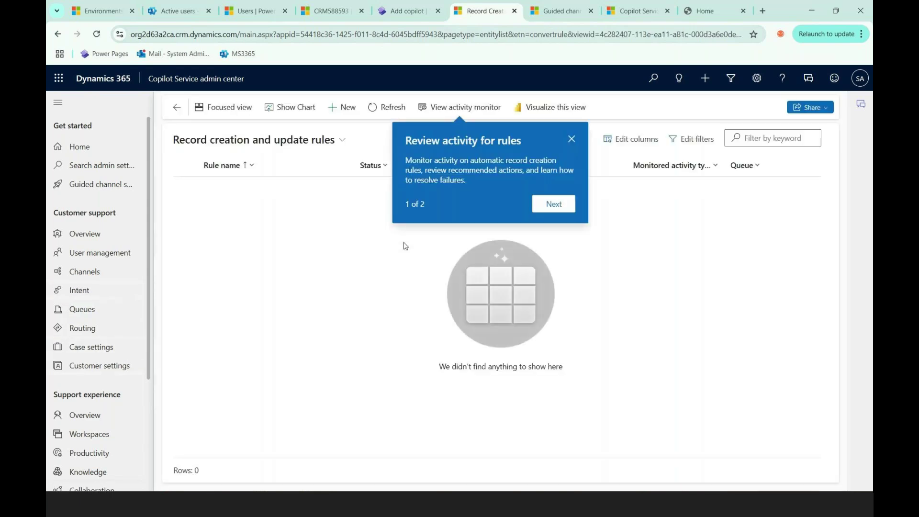
{"action": "left_click", "coordinate": [550, 204]}
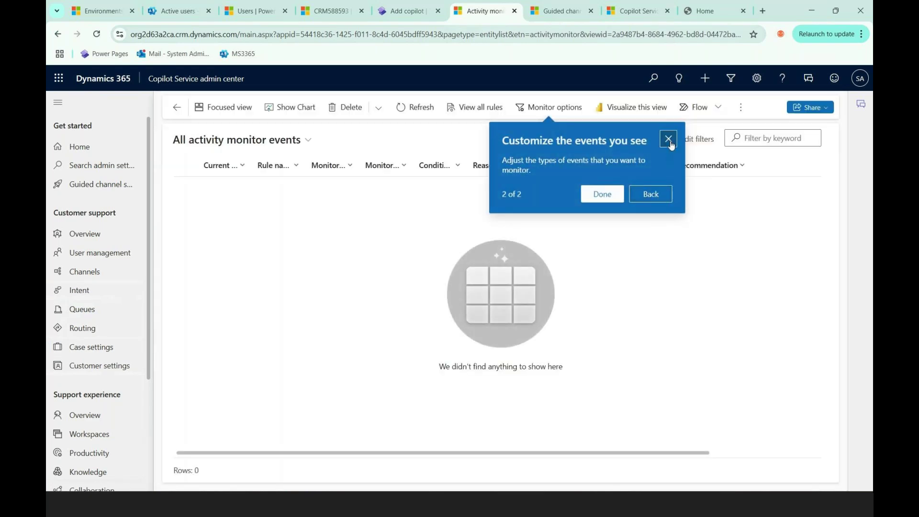
{"action": "left_click", "coordinate": [671, 143]}
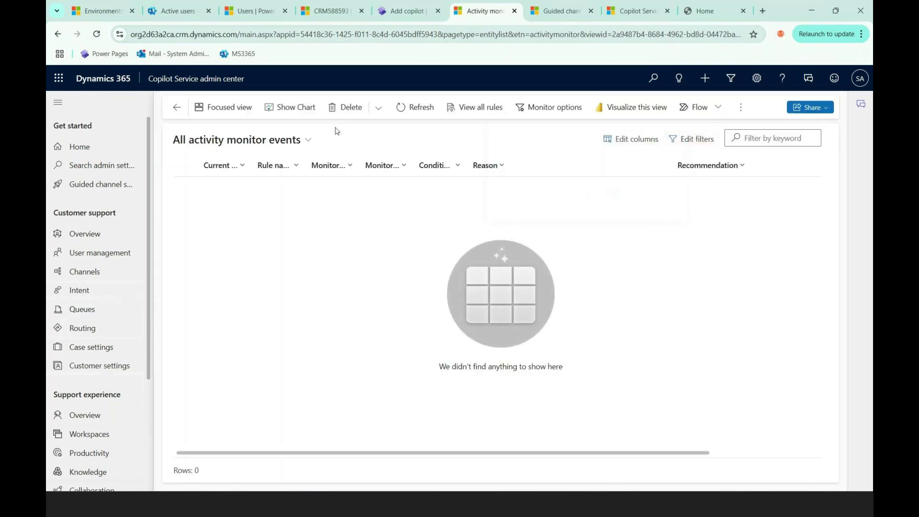
Step: Start a new record creation rule named 'Email to Case' monitoring Email activity
{"action": "left_click", "coordinate": [342, 107]}
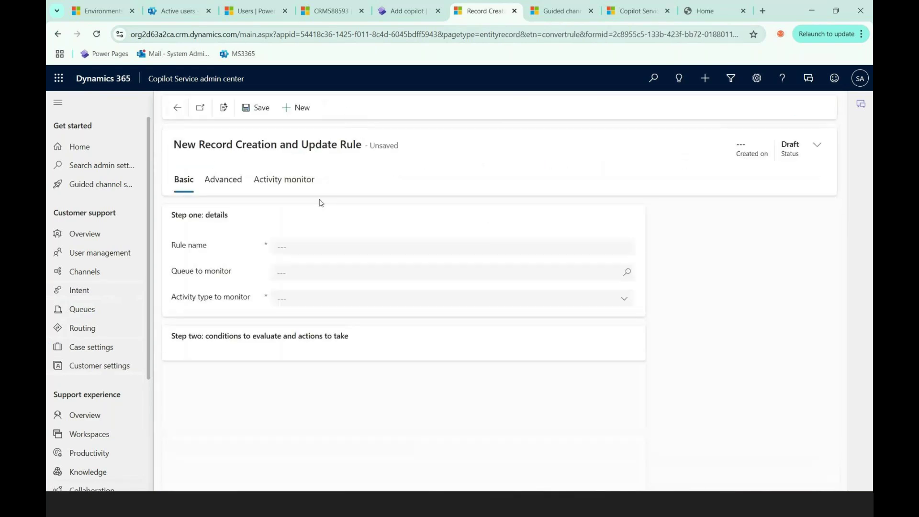
{"action": "left_click", "coordinate": [316, 250]}
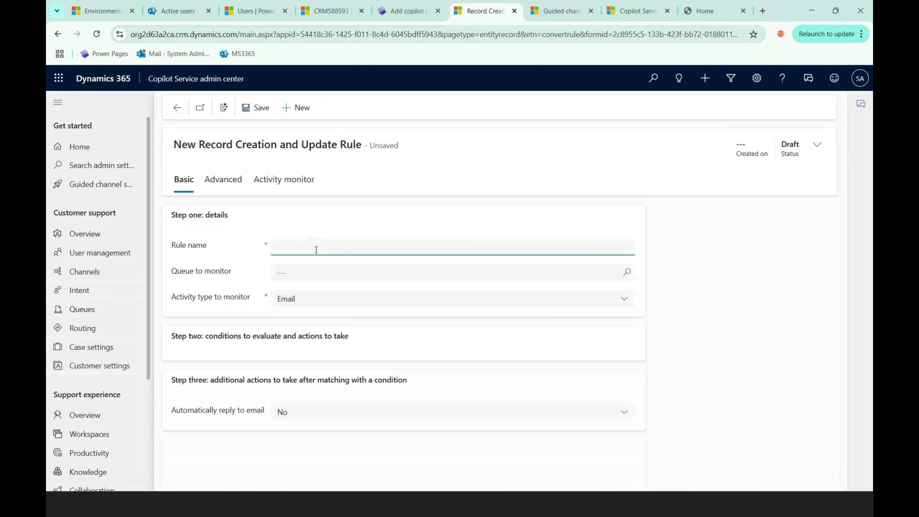
{"action": "left_click", "coordinate": [309, 302]}
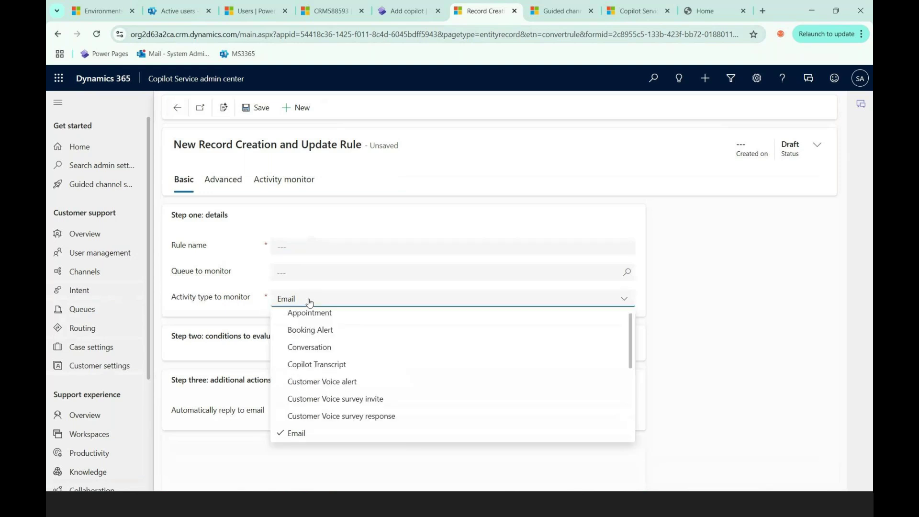
{"action": "scroll", "coordinate": [328, 408], "scroll_direction": "down", "scroll_amount": 1}
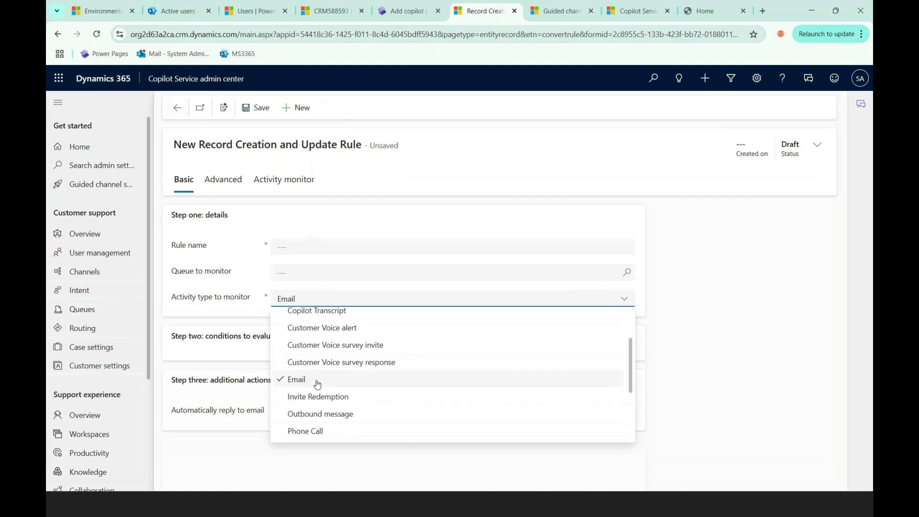
{"action": "left_click", "coordinate": [235, 300]}
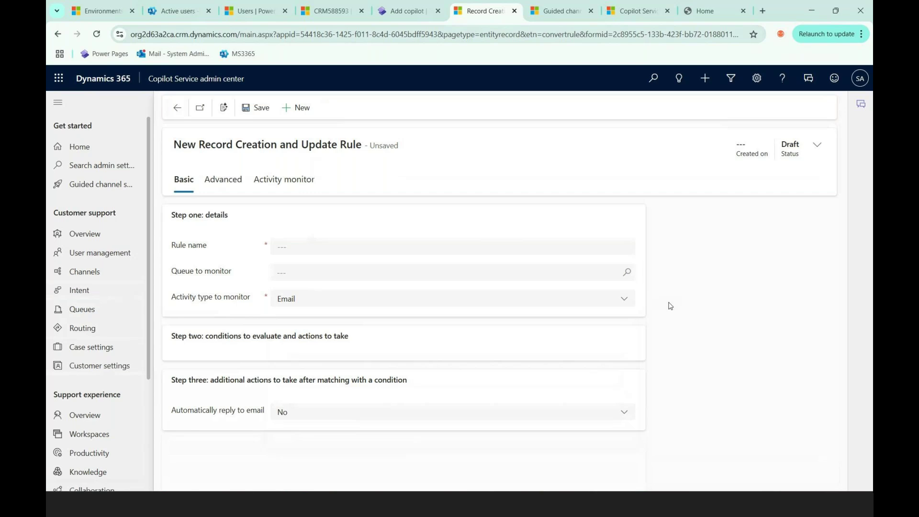
{"action": "left_click", "coordinate": [322, 249]}
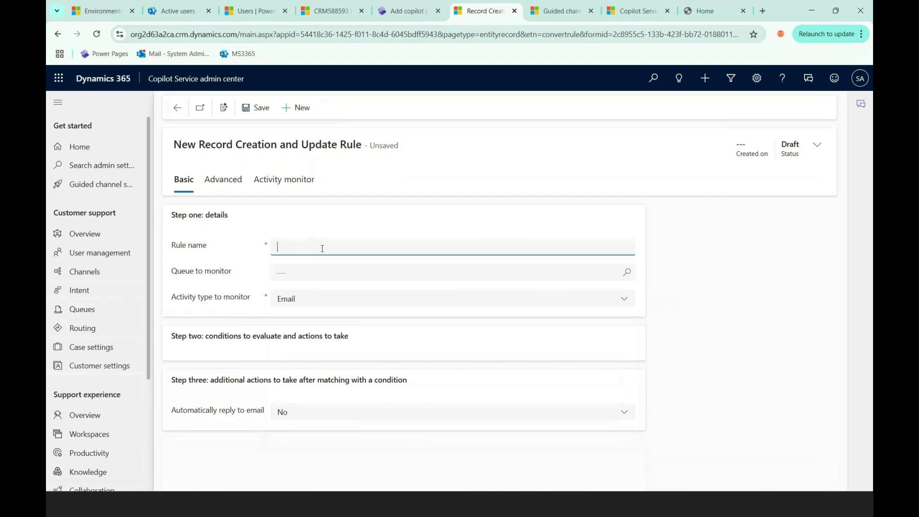
{"action": "type", "text": "Email to Case"}
Step: Choose a user's queue to monitor and save the rule as a draft
{"action": "left_click", "coordinate": [323, 272]}
{"action": "left_click", "coordinate": [629, 276]}
{"action": "scroll", "coordinate": [383, 390], "scroll_direction": "down", "scroll_amount": 10}
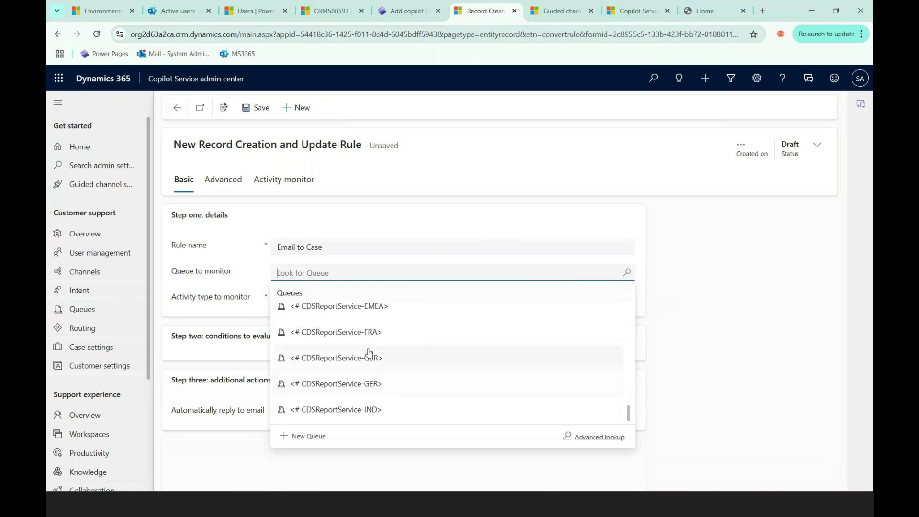
{"action": "type", "text": "oc"}
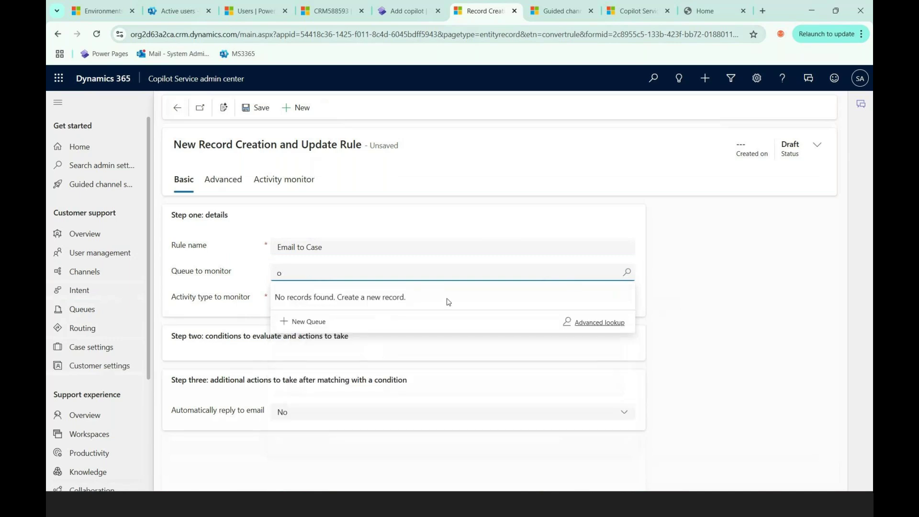
{"action": "key", "text": "BackSpace"}
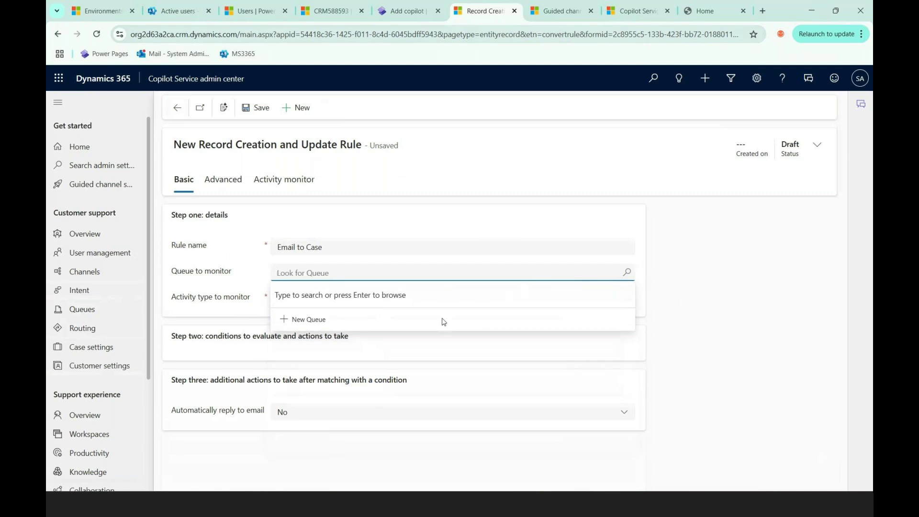
{"action": "left_click", "coordinate": [626, 273]}
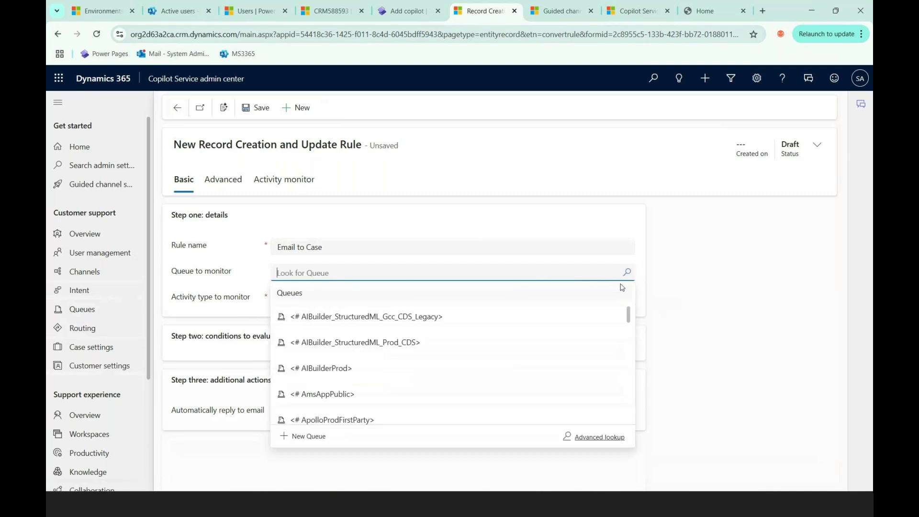
{"action": "scroll", "coordinate": [362, 362], "scroll_direction": "down", "scroll_amount": 10}
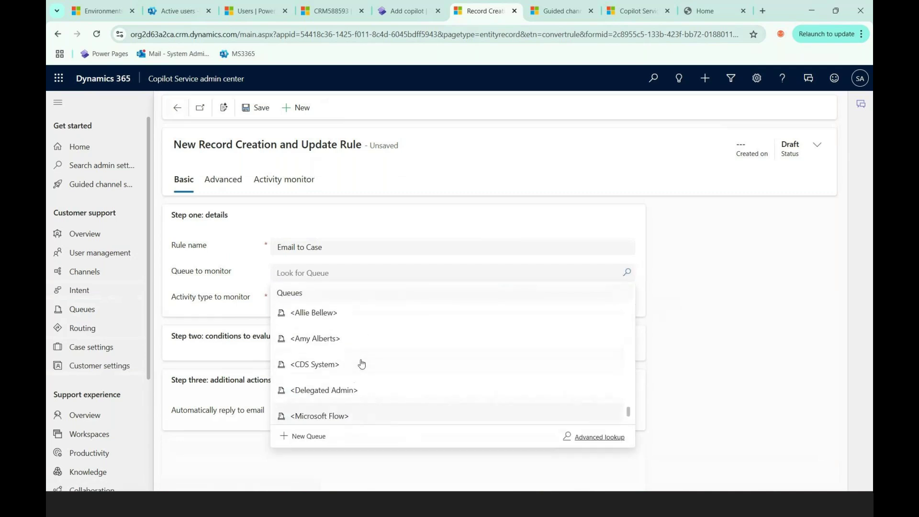
{"action": "scroll", "coordinate": [361, 364], "scroll_direction": "up", "scroll_amount": 2}
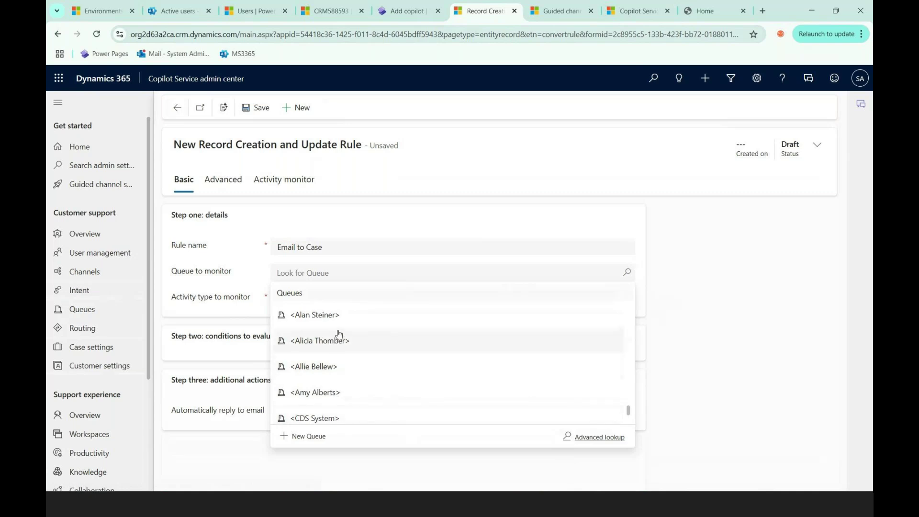
{"action": "scroll", "coordinate": [341, 358], "scroll_direction": "up", "scroll_amount": 2}
{"action": "left_click", "coordinate": [353, 376]}
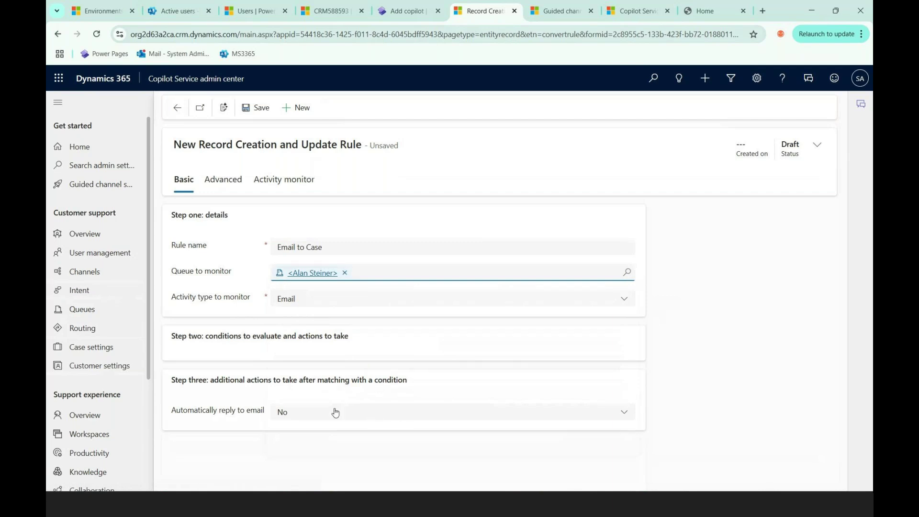
{"action": "left_click", "coordinate": [260, 109]}
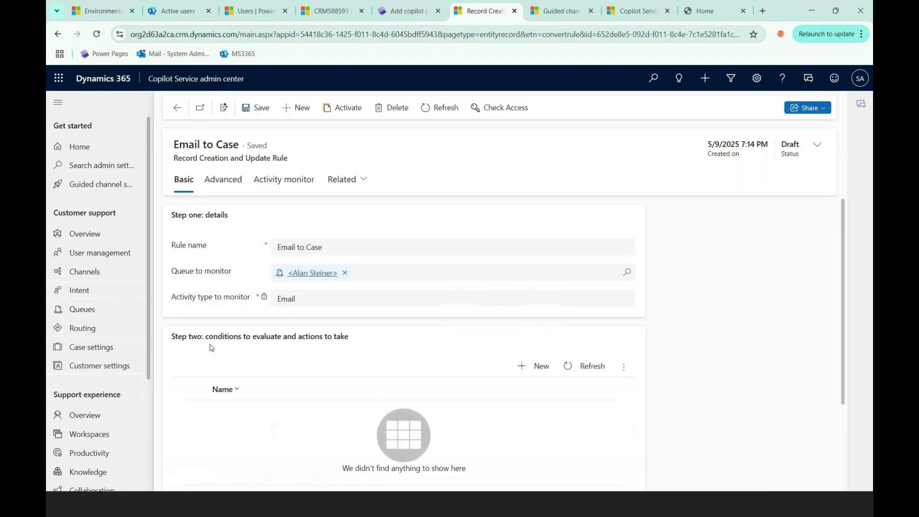
{"action": "scroll", "coordinate": [392, 372], "scroll_direction": "down", "scroll_amount": 2}
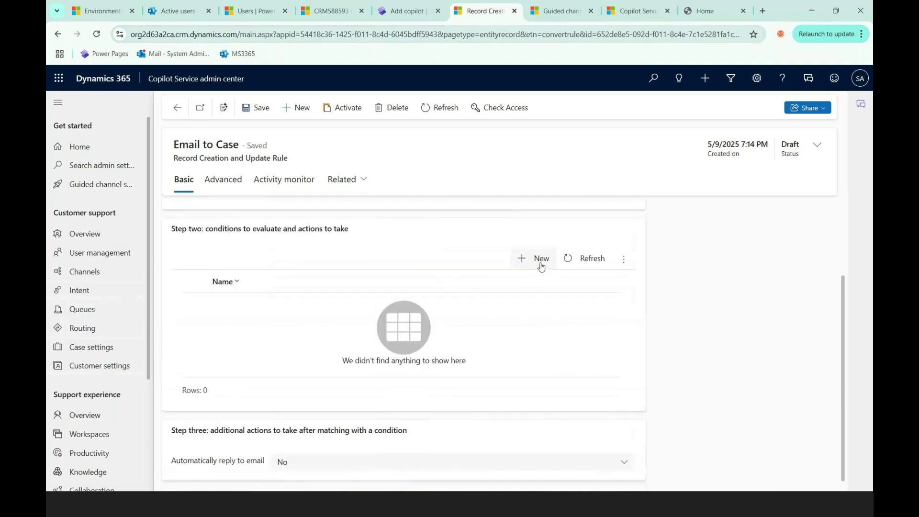
Step: Add a new condition with the row Activity Type (Email) equals Booking Alert
{"action": "left_click", "coordinate": [541, 263]}
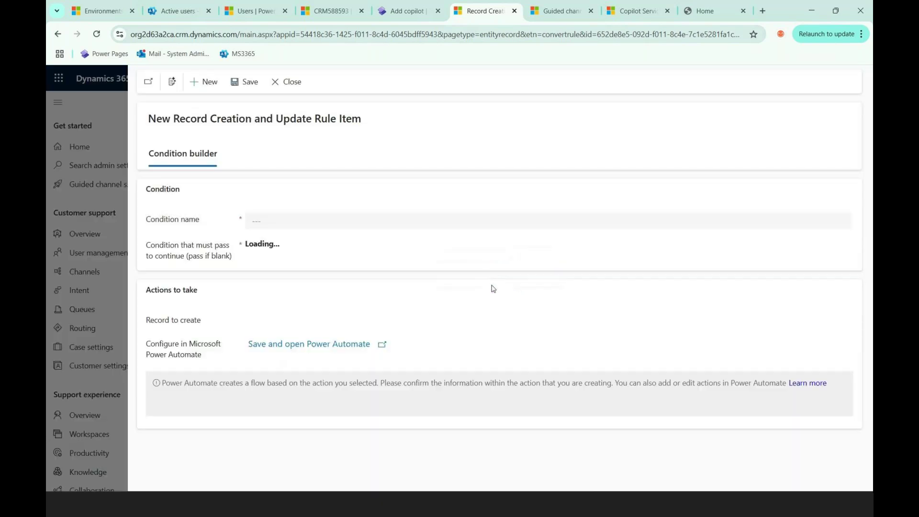
{"action": "left_click", "coordinate": [256, 219]}
{"action": "left_click", "coordinate": [303, 269]}
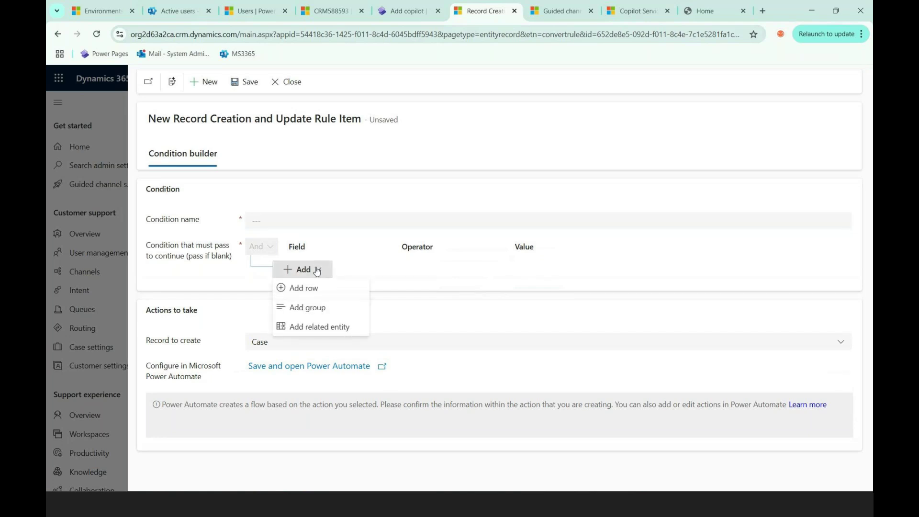
{"action": "left_click", "coordinate": [318, 288]}
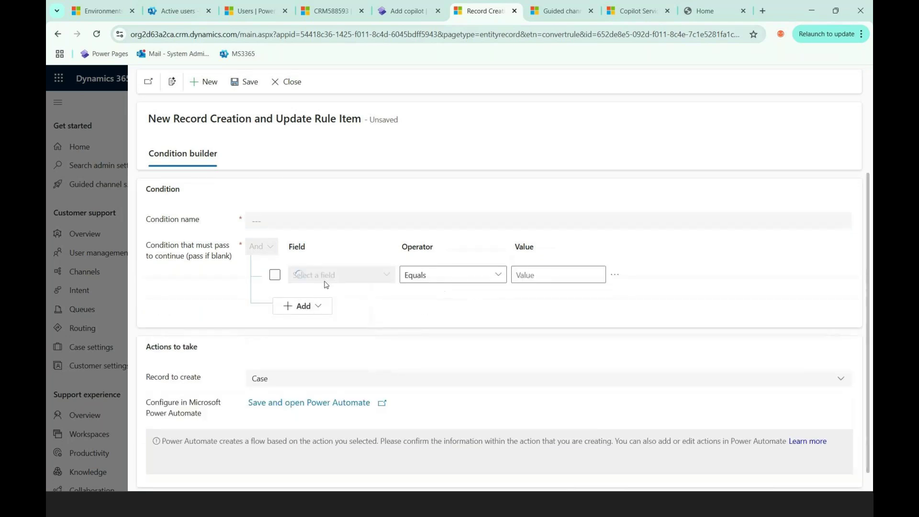
{"action": "left_click", "coordinate": [377, 277]}
{"action": "left_click", "coordinate": [387, 275]}
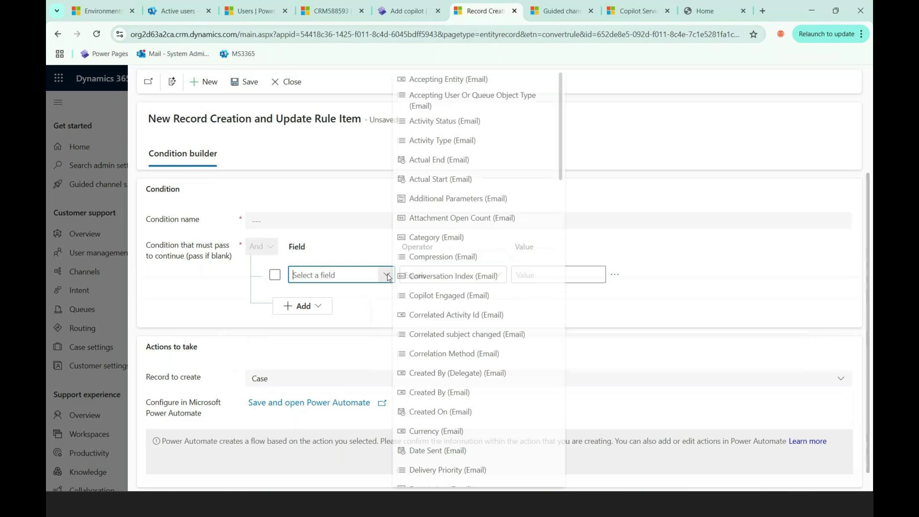
{"action": "scroll", "coordinate": [474, 312], "scroll_direction": "down", "scroll_amount": 9}
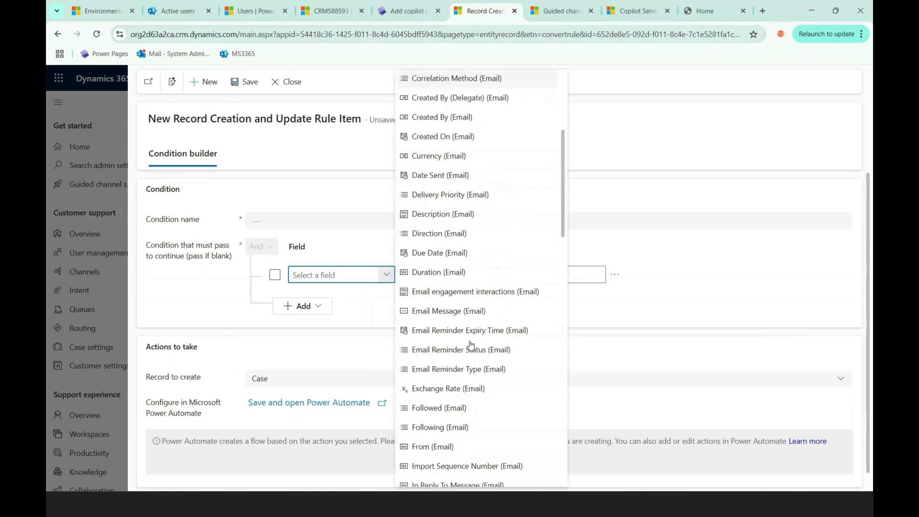
{"action": "scroll", "coordinate": [470, 345], "scroll_direction": "down", "scroll_amount": 3}
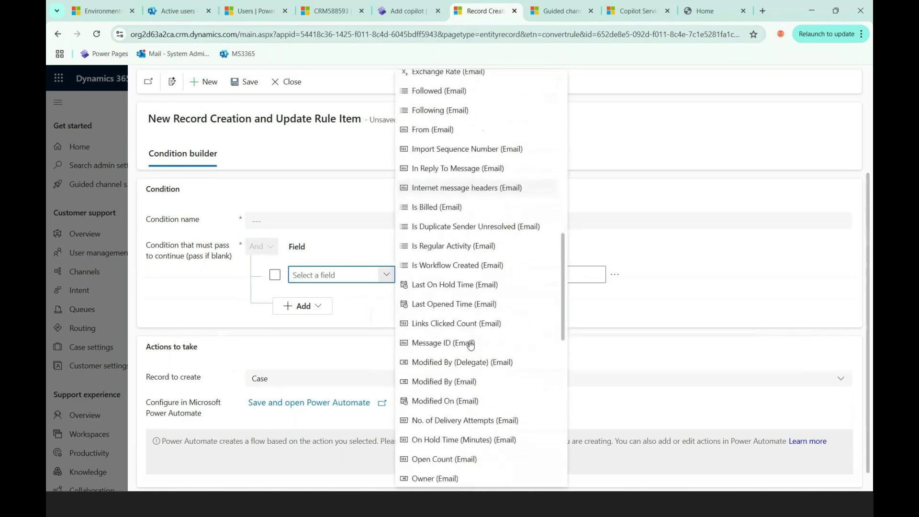
{"action": "scroll", "coordinate": [491, 139], "scroll_direction": "up", "scroll_amount": 12}
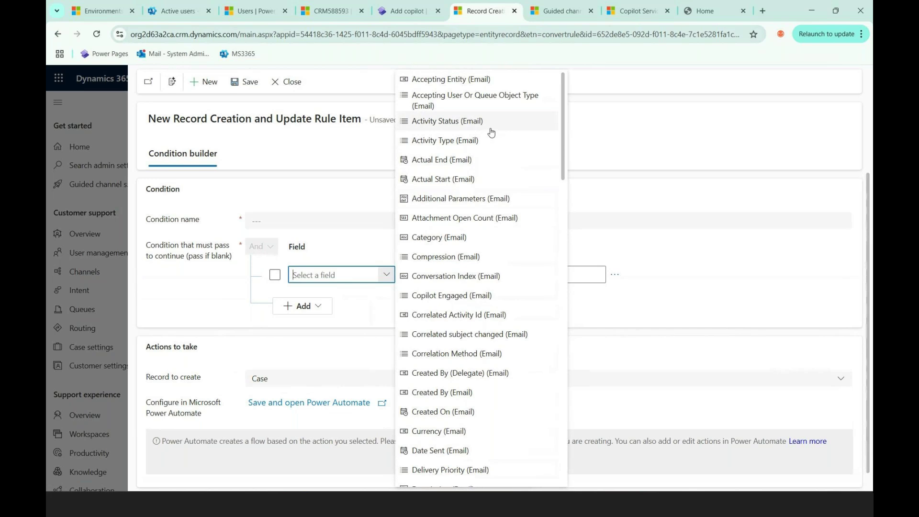
{"action": "left_click", "coordinate": [484, 141]}
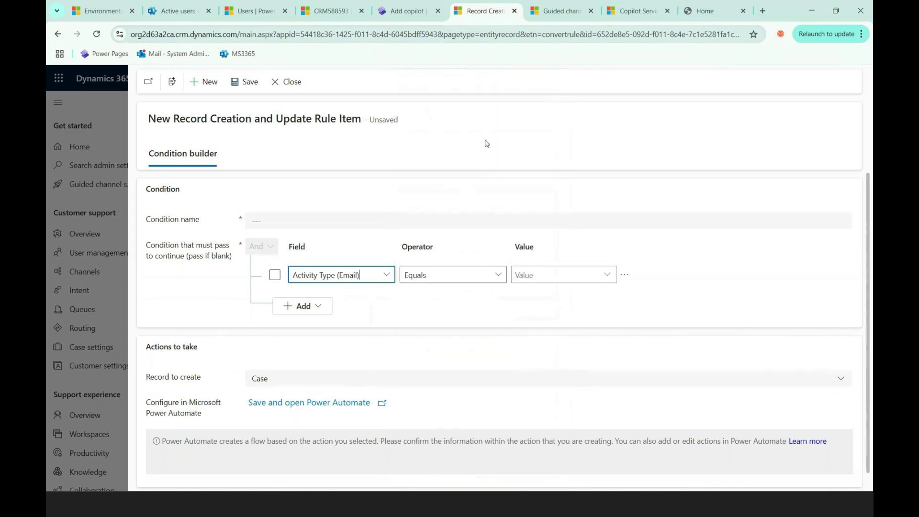
{"action": "left_click", "coordinate": [605, 274]}
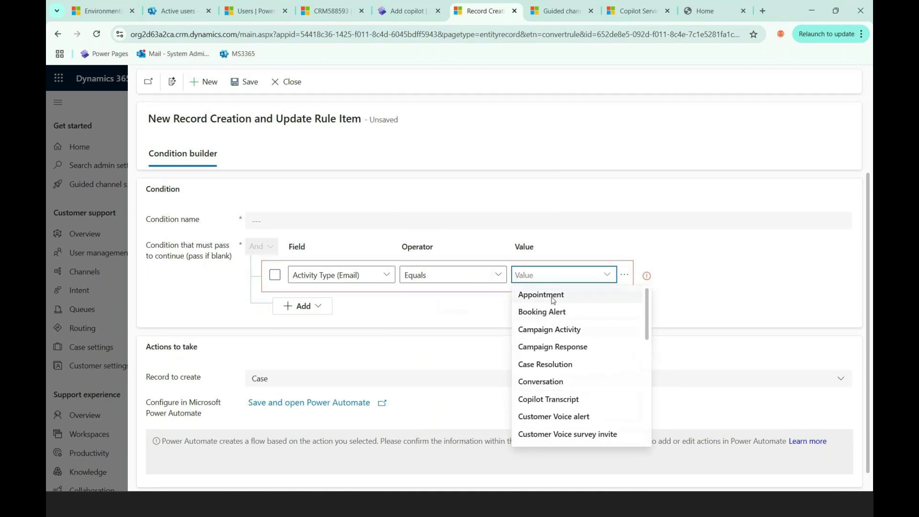
{"action": "left_click", "coordinate": [554, 312]}
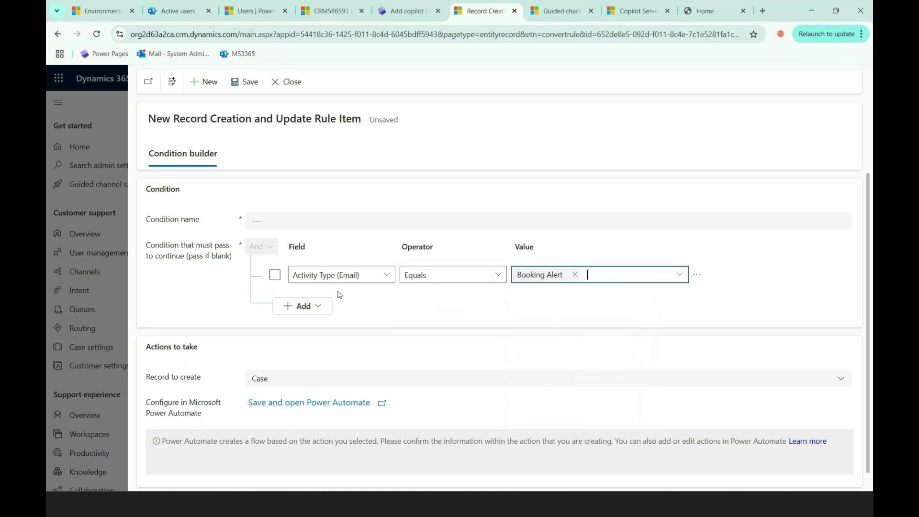
Step: Name the condition 'Booking Alert via Email' and save it
{"action": "left_click", "coordinate": [286, 218]}
{"action": "type", "text": "Booking Aler"}
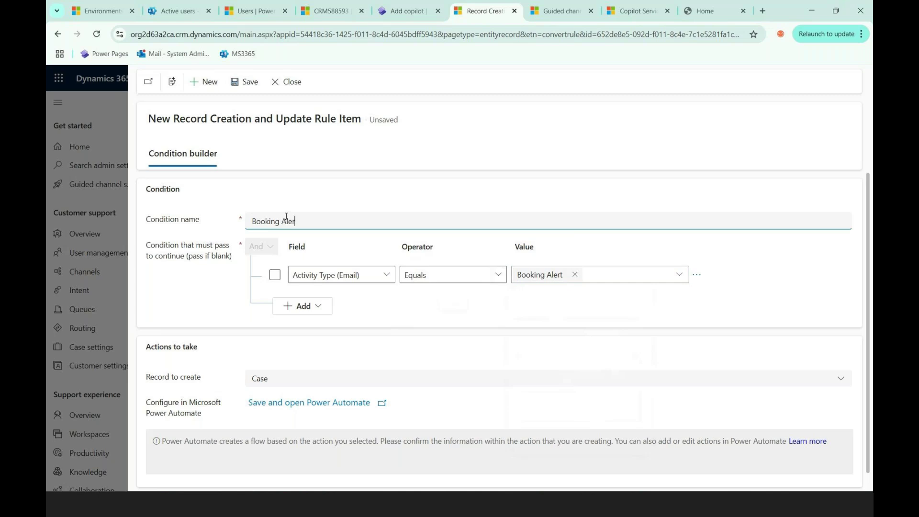
{"action": "type", "text": "t via Email"}
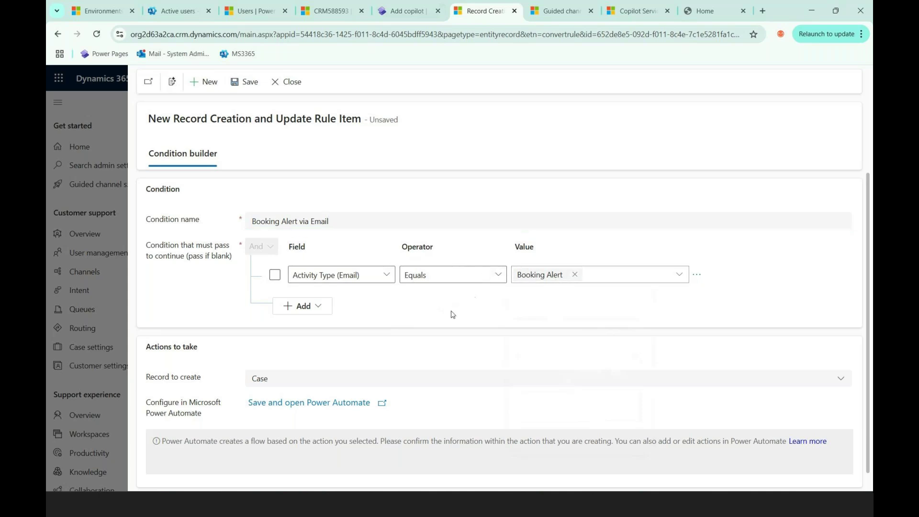
{"action": "left_click", "coordinate": [248, 83]}
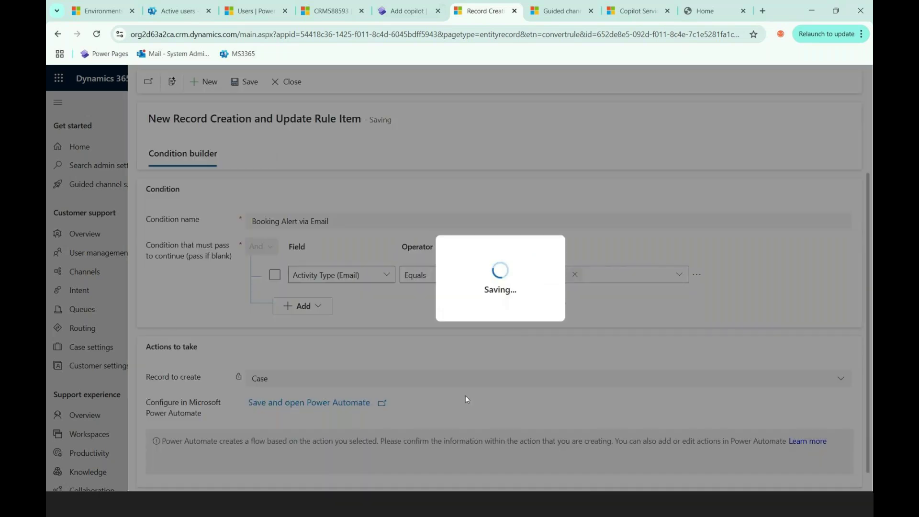
{"action": "scroll", "coordinate": [387, 335], "scroll_direction": "down", "scroll_amount": 1}
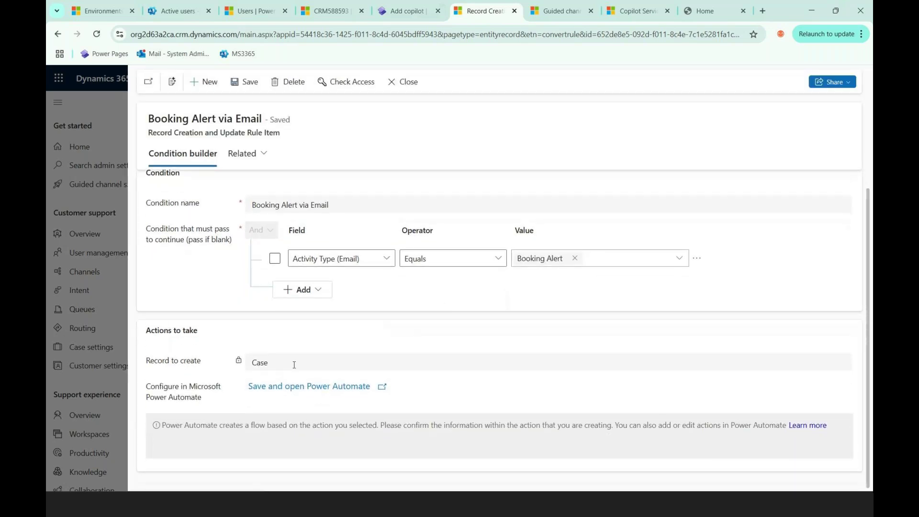
{"action": "scroll", "coordinate": [293, 363], "scroll_direction": "up", "scroll_amount": 1}
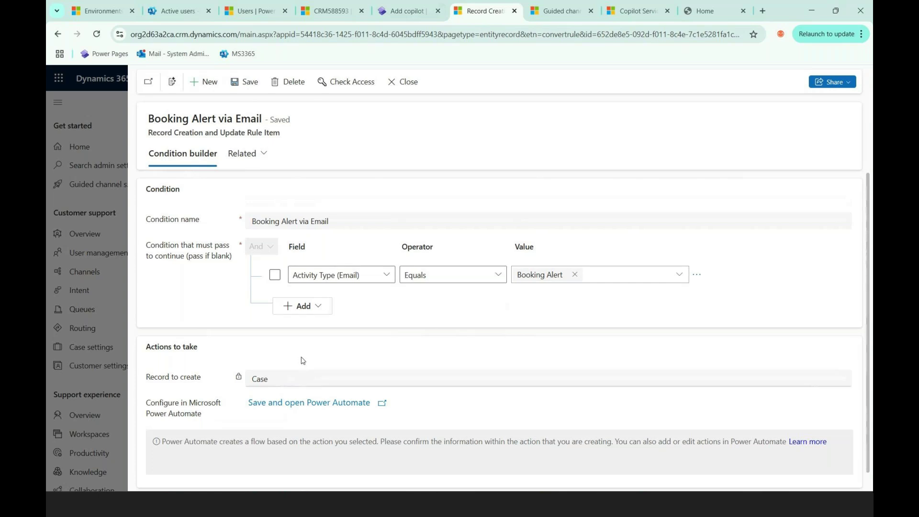
Step: Turn on automatic email replies using the Acknowledgement template and save the rule
{"action": "left_click", "coordinate": [408, 83]}
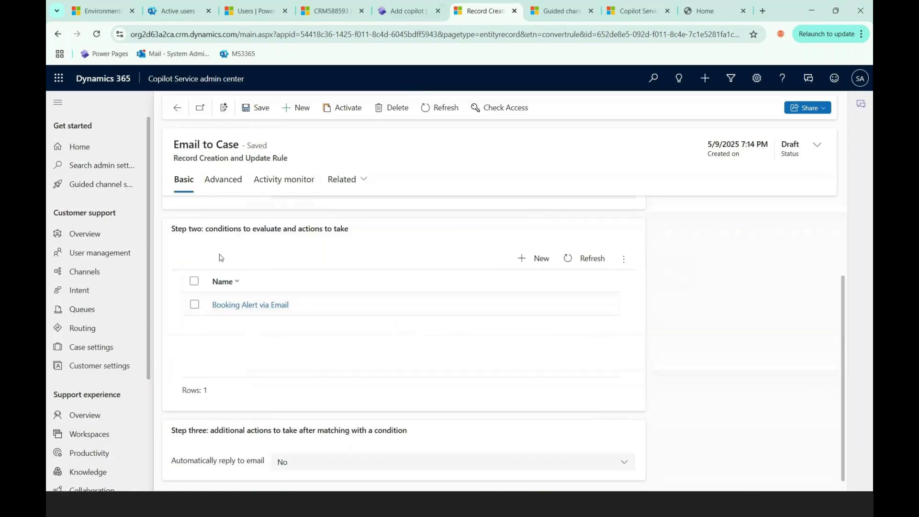
{"action": "scroll", "coordinate": [199, 366], "scroll_direction": "down", "scroll_amount": 1}
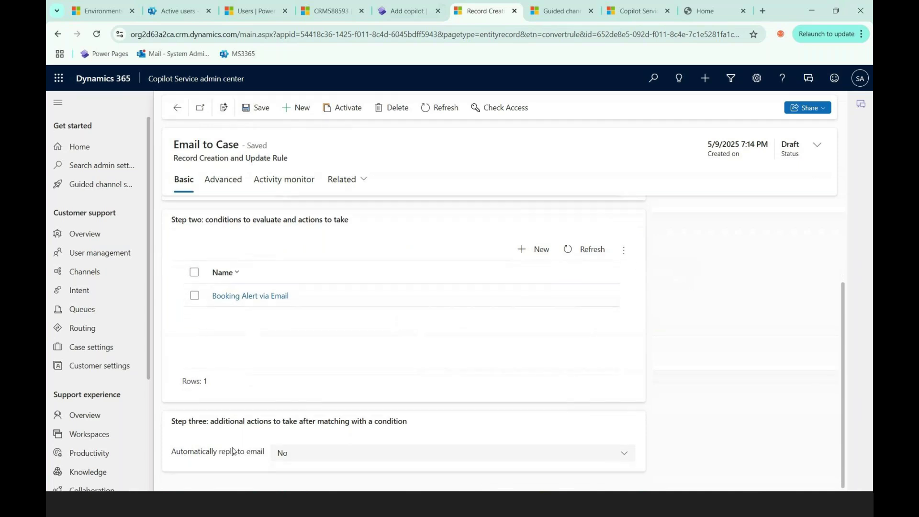
{"action": "left_click", "coordinate": [300, 454]}
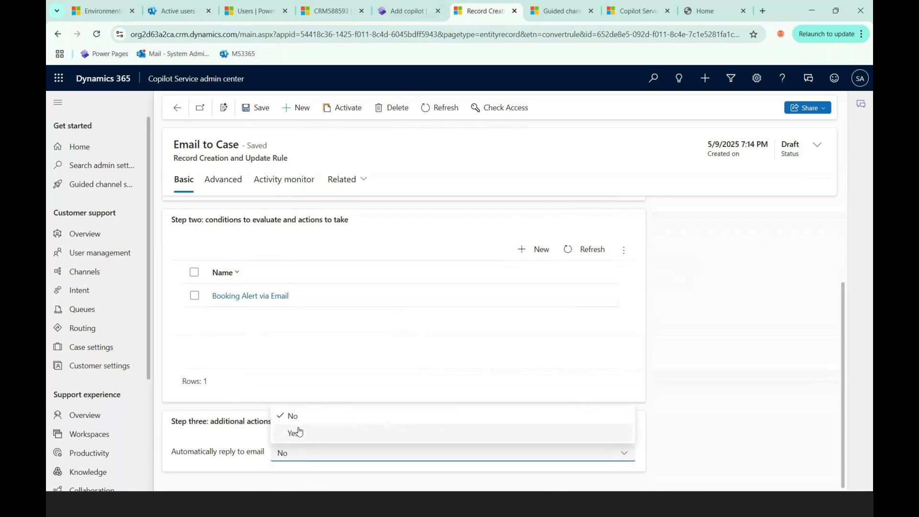
{"action": "left_click", "coordinate": [298, 433]}
{"action": "scroll", "coordinate": [228, 448], "scroll_direction": "down", "scroll_amount": 1}
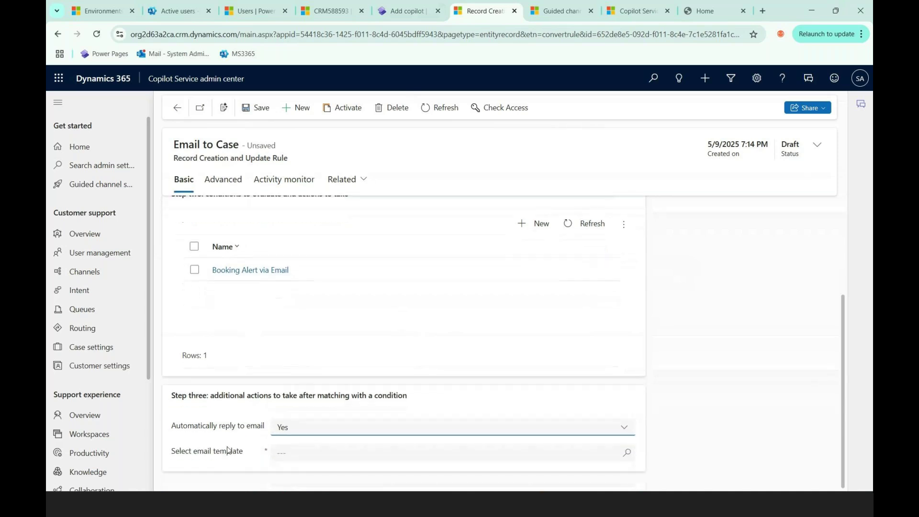
{"action": "left_click", "coordinate": [628, 454]}
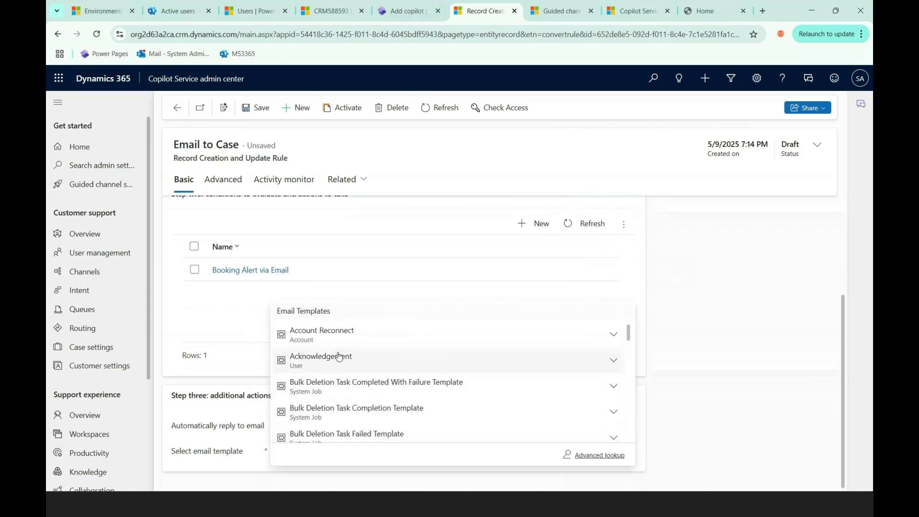
{"action": "left_click", "coordinate": [338, 360]}
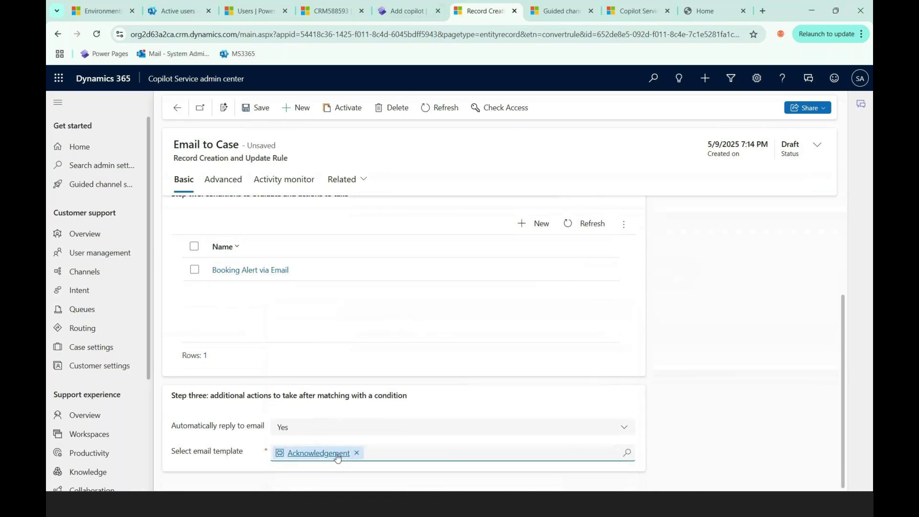
{"action": "left_click", "coordinate": [255, 109]}
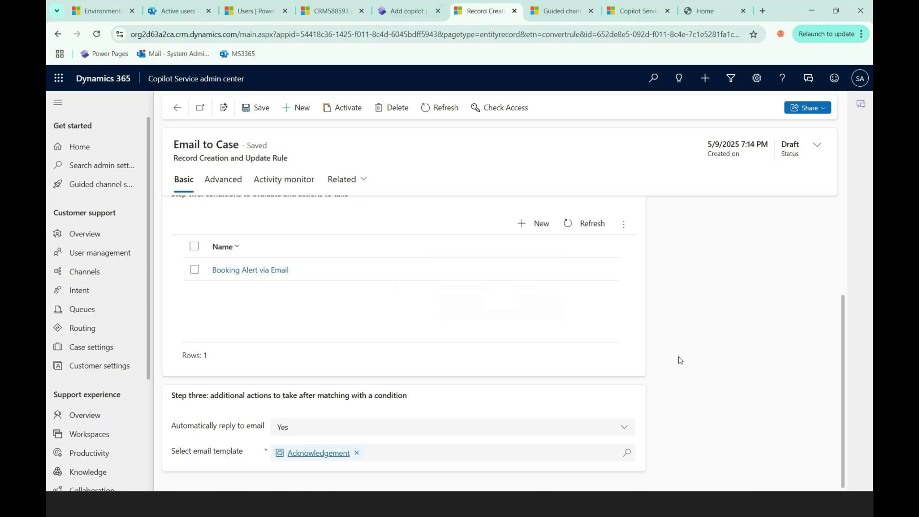
Step: Activate the Email to Case rule, confirm activation, and go back to the rules list
{"action": "left_click", "coordinate": [341, 105]}
{"action": "left_click", "coordinate": [533, 265]}
{"action": "left_click", "coordinate": [525, 314]}
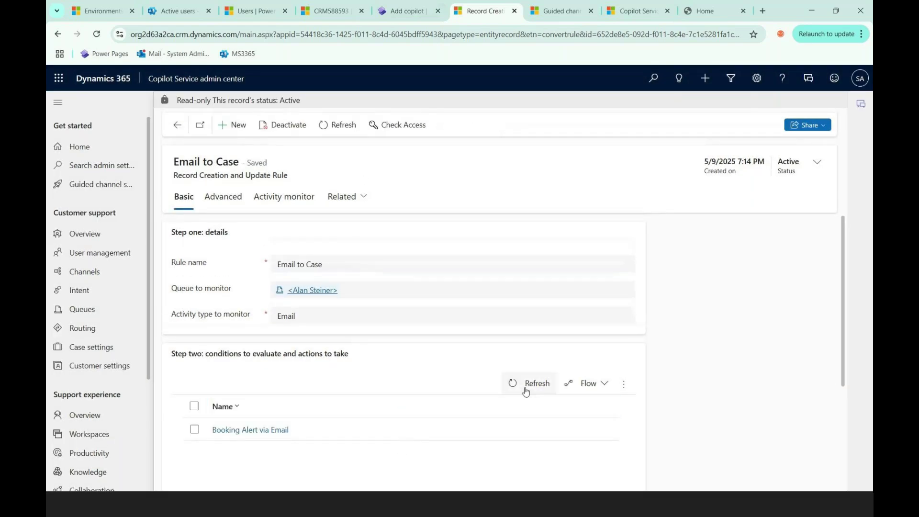
{"action": "scroll", "coordinate": [655, 389], "scroll_direction": "down", "scroll_amount": 3}
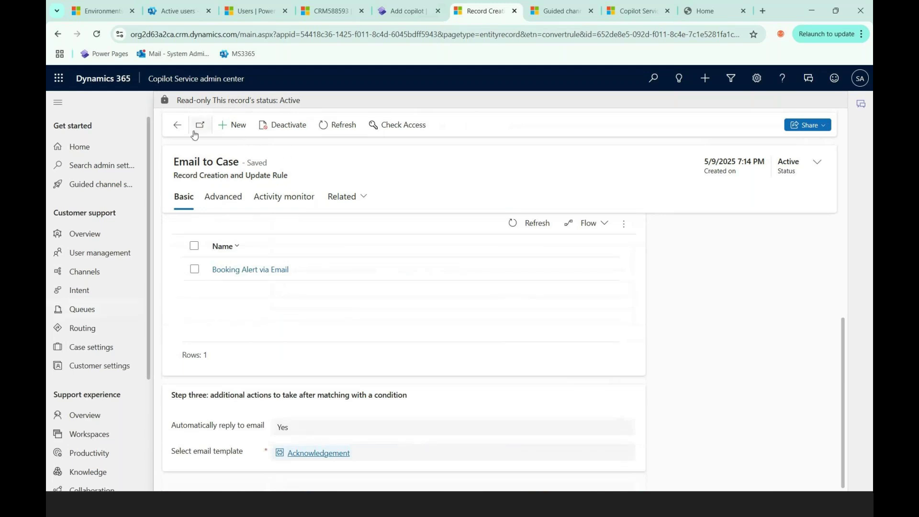
{"action": "scroll", "coordinate": [829, 363], "scroll_direction": "up", "scroll_amount": 3}
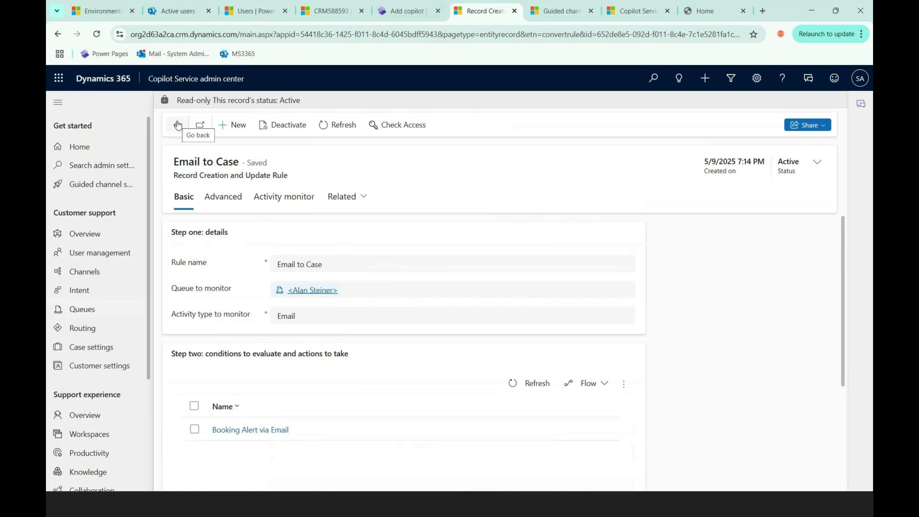
{"action": "left_click", "coordinate": [178, 125]}
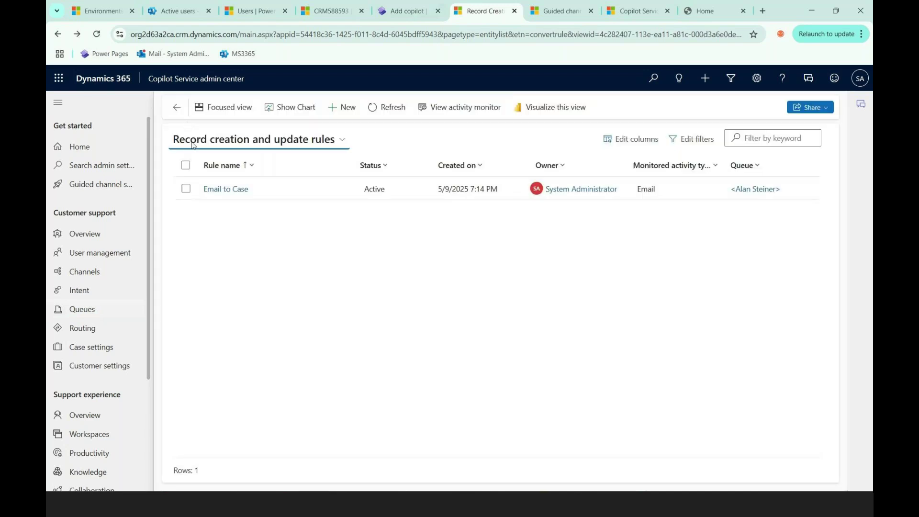
{"action": "left_click", "coordinate": [178, 109]}
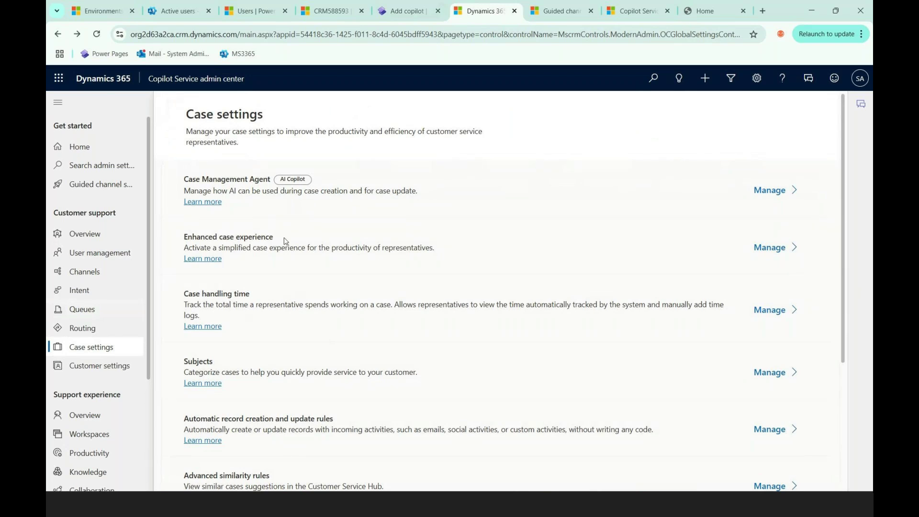
{"action": "scroll", "coordinate": [315, 295], "scroll_direction": "down", "scroll_amount": 1}
{"action": "scroll", "coordinate": [316, 295], "scroll_direction": "down", "scroll_amount": 4}
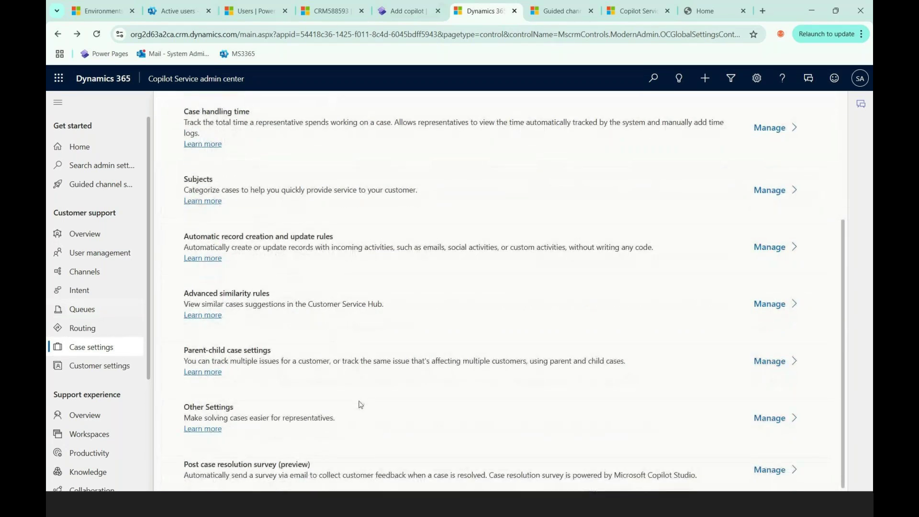
{"action": "scroll", "coordinate": [360, 405], "scroll_direction": "up", "scroll_amount": 1}
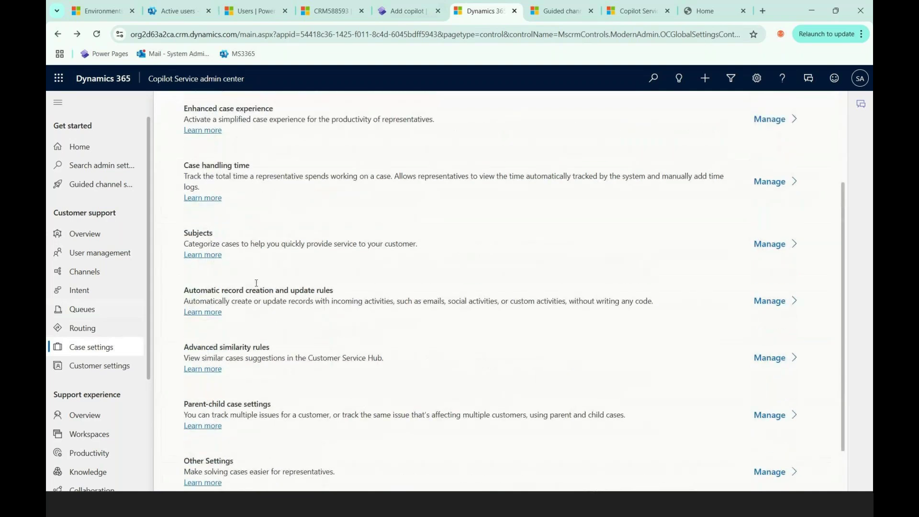
{"action": "scroll", "coordinate": [257, 283], "scroll_direction": "up", "scroll_amount": 2}
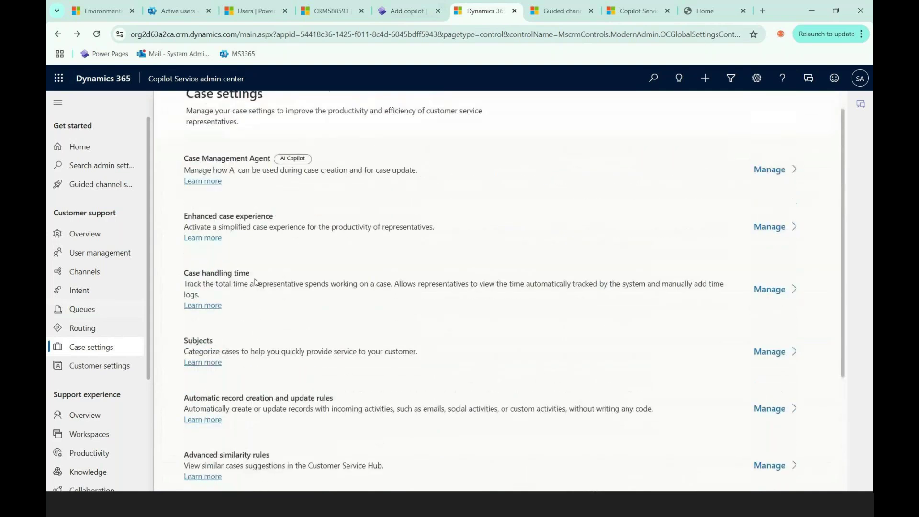
{"action": "scroll", "coordinate": [480, 325], "scroll_direction": "down", "scroll_amount": 2}
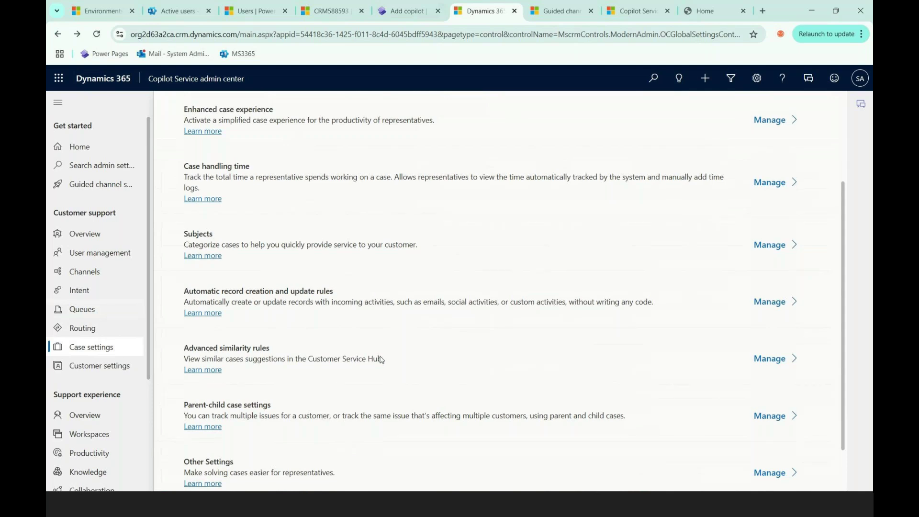
{"action": "scroll", "coordinate": [369, 357], "scroll_direction": "up", "scroll_amount": 3}
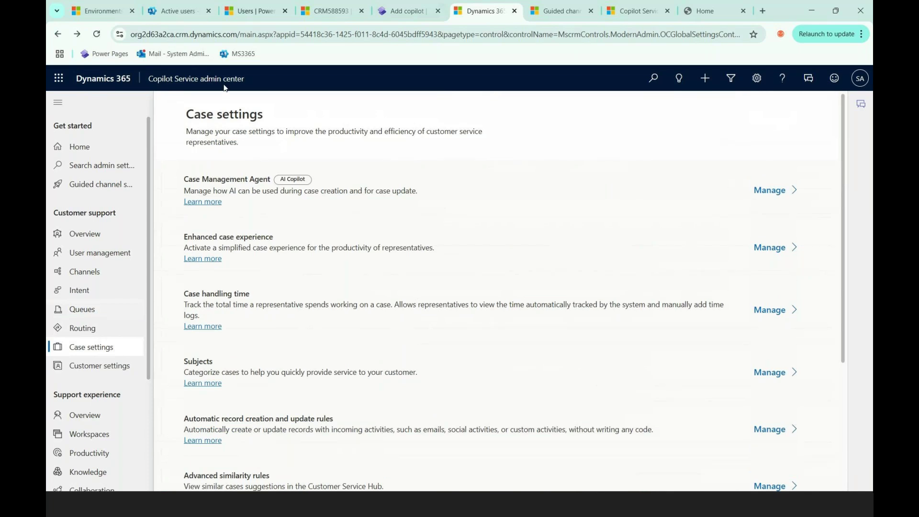
Step: From Customer settings, open Customer feedback (preview) management, which lists no surveys
{"action": "left_click", "coordinate": [95, 371]}
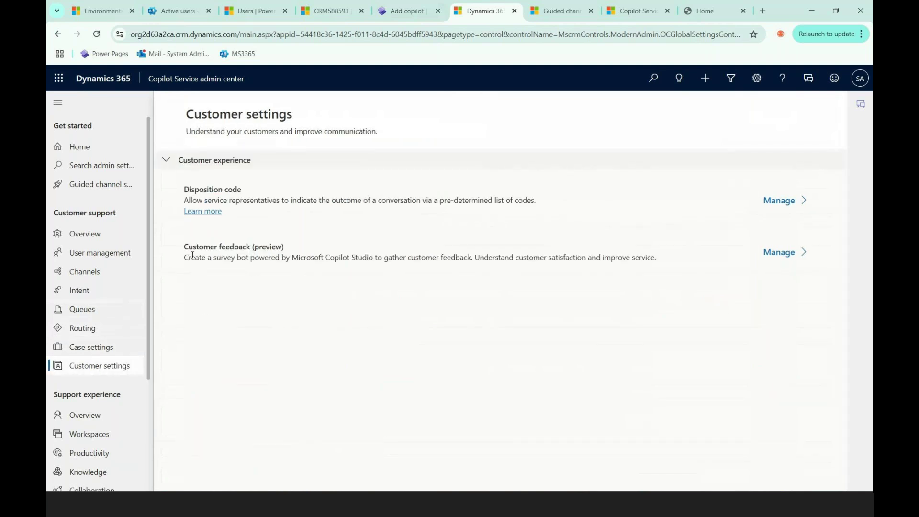
{"action": "left_click_drag", "start_coordinate": [192, 250], "coordinate": [268, 250]}
{"action": "left_click", "coordinate": [298, 250]}
{"action": "left_click", "coordinate": [785, 253]}
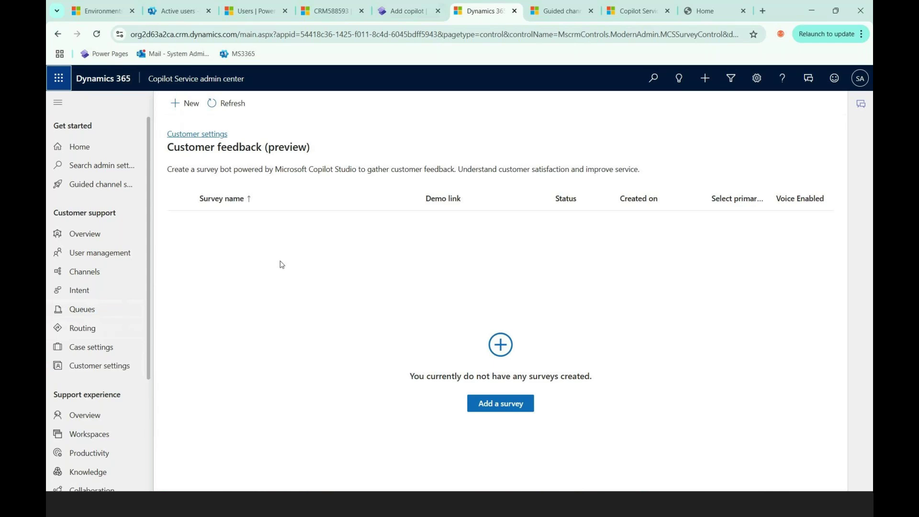
{"action": "left_click", "coordinate": [499, 411]}
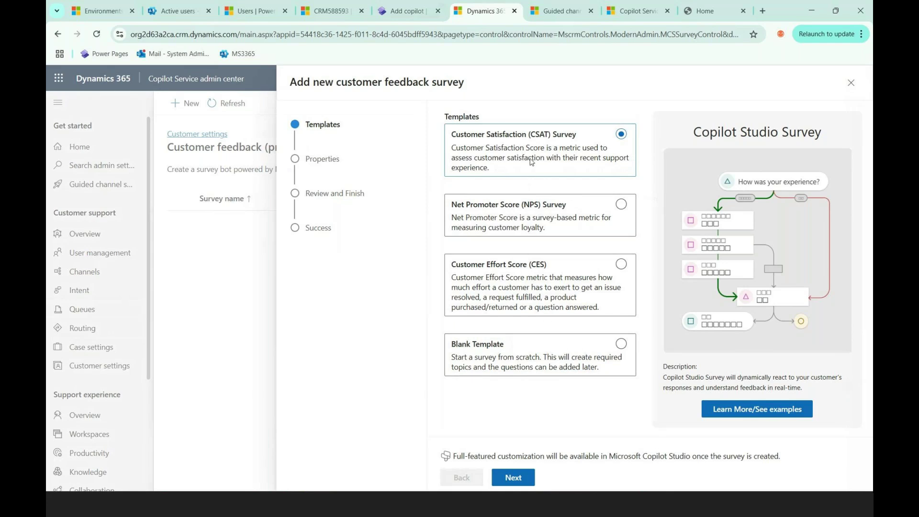
{"action": "left_click", "coordinate": [618, 347]}
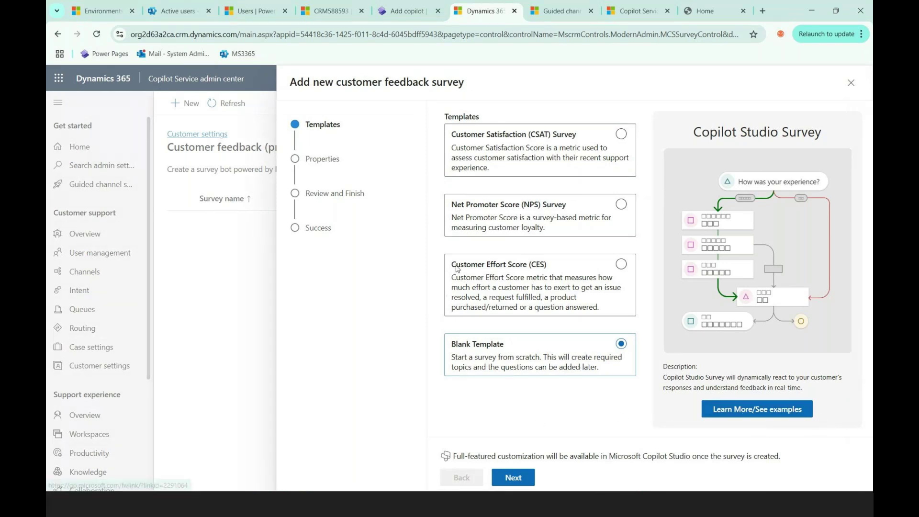
{"action": "left_click", "coordinate": [514, 478]}
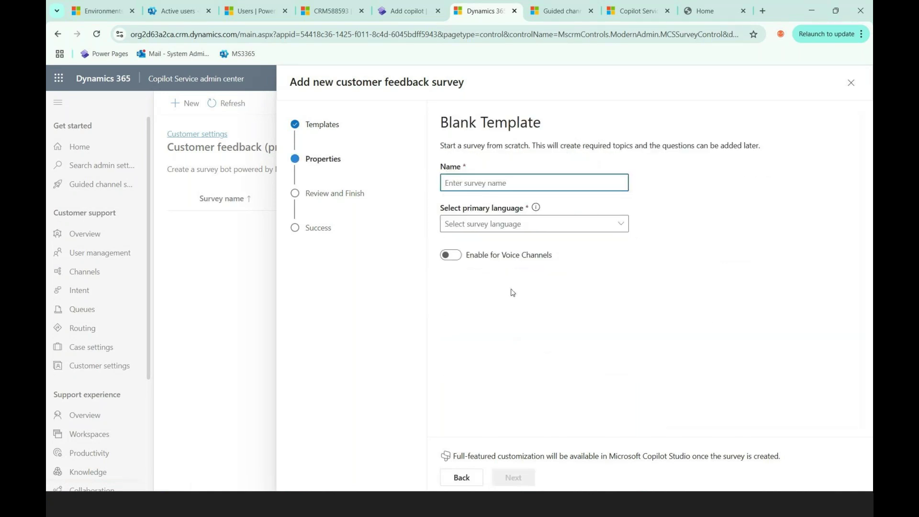
{"action": "left_click", "coordinate": [508, 227]}
{"action": "left_click", "coordinate": [515, 309]}
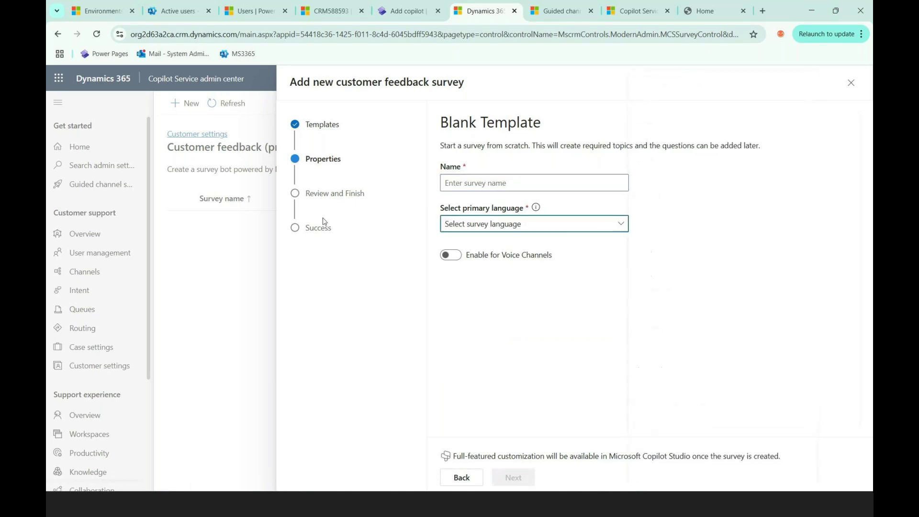
{"action": "left_click", "coordinate": [851, 83]}
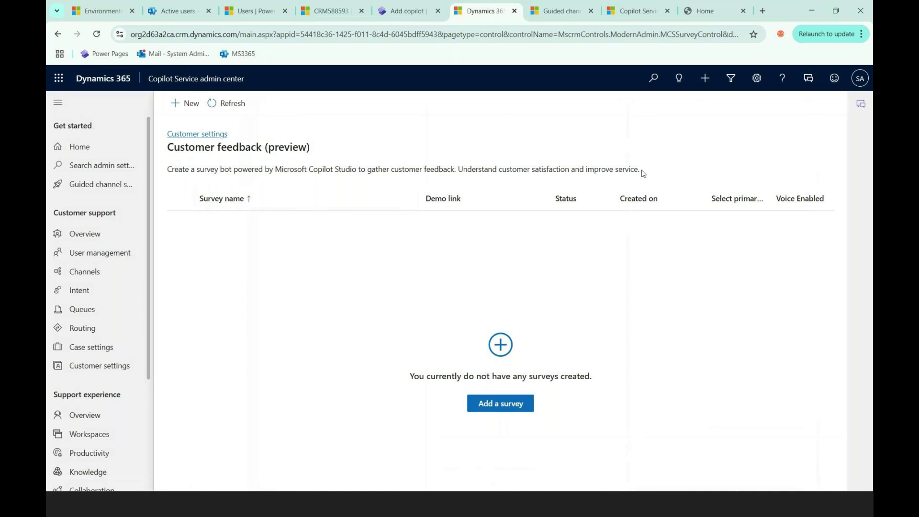
Step: Preview the NPS, CSAT and CES survey templates, then close the wizard and return to Customer settings
{"action": "left_click_drag", "start_coordinate": [643, 172], "coordinate": [459, 168]}
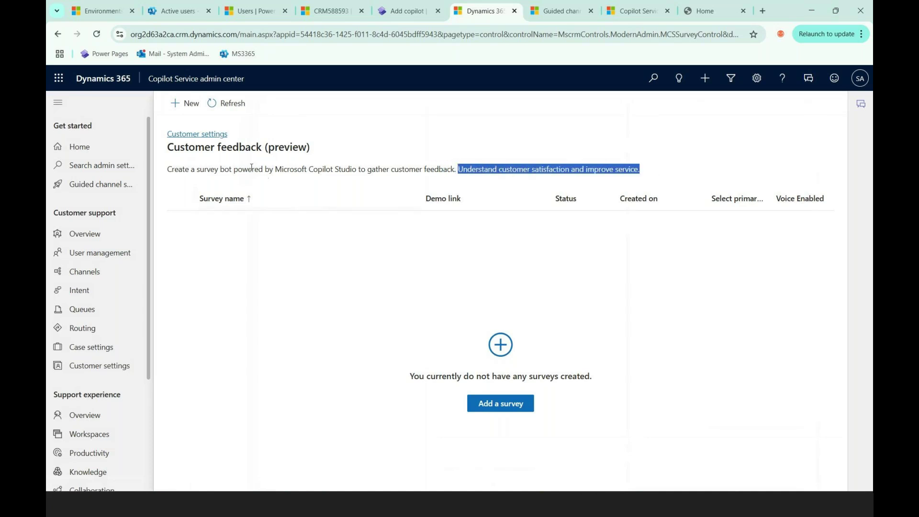
{"action": "left_click", "coordinate": [270, 234]}
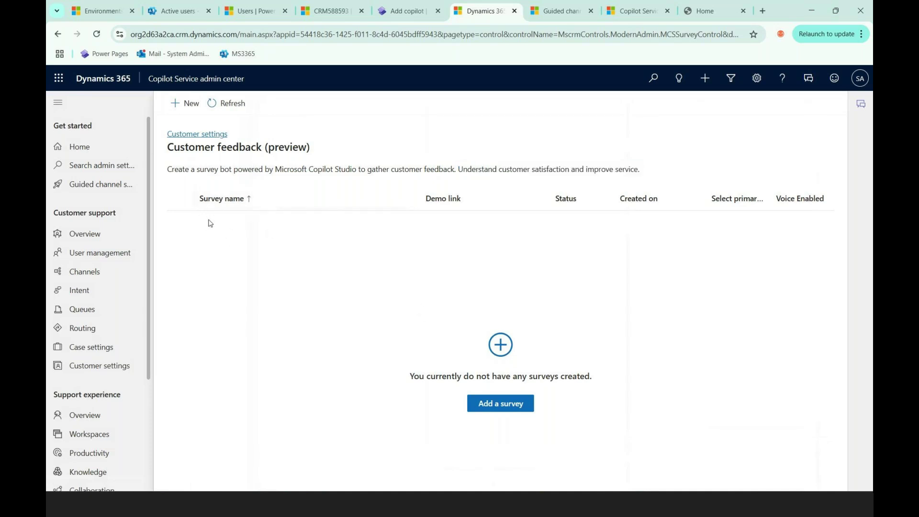
{"action": "left_click", "coordinate": [506, 403]}
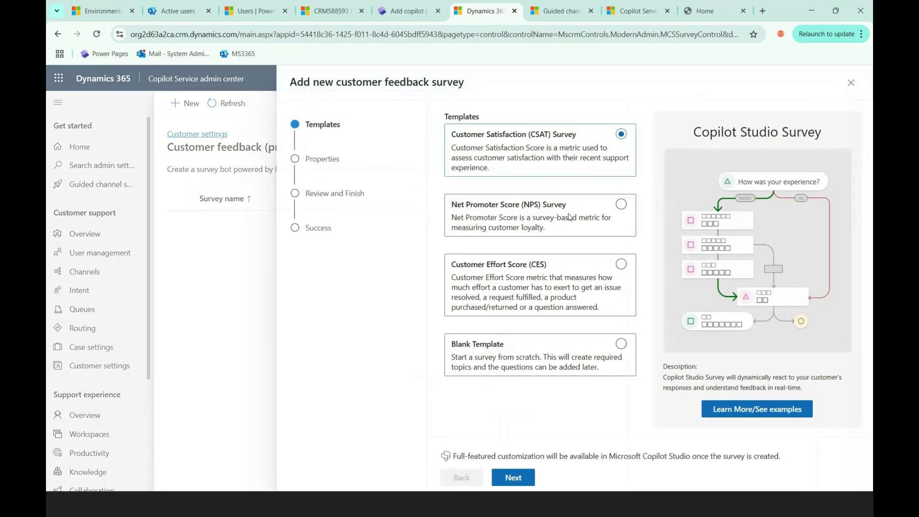
{"action": "left_click", "coordinate": [569, 217]}
{"action": "left_click", "coordinate": [610, 133]}
{"action": "left_click", "coordinate": [554, 289]}
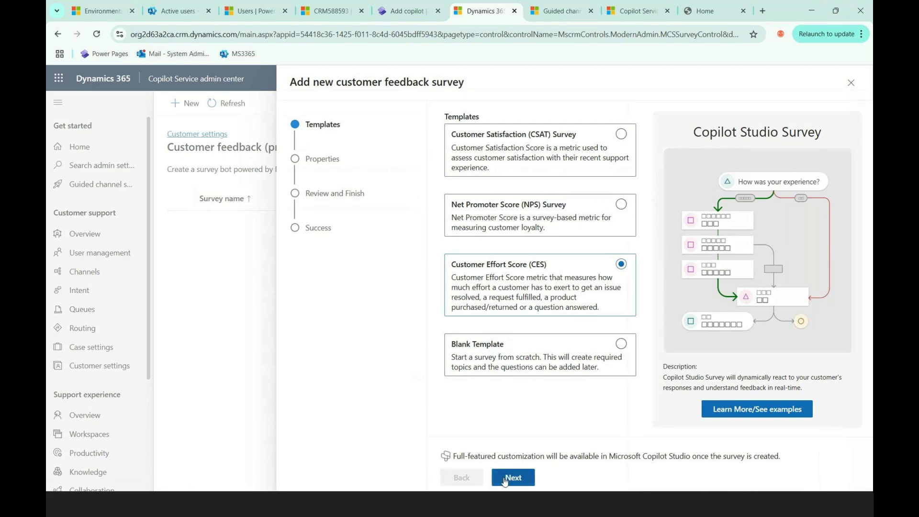
{"action": "left_click", "coordinate": [852, 83]}
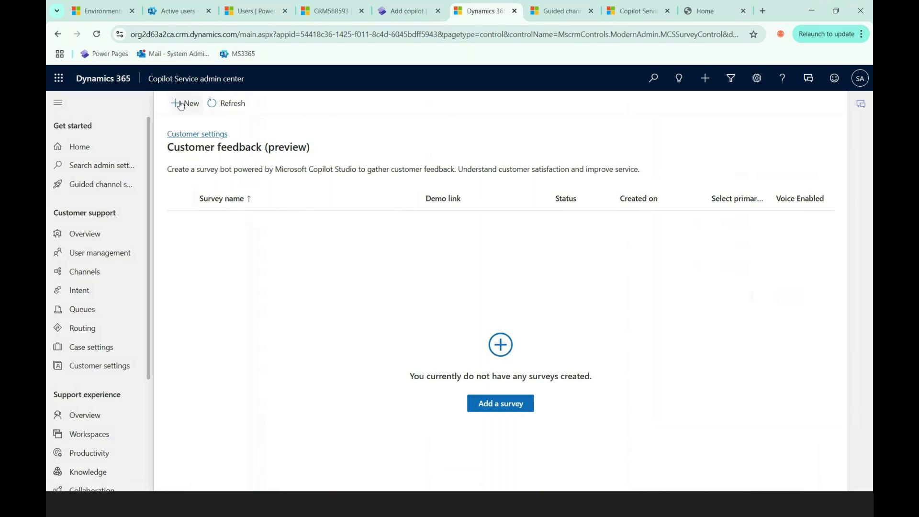
{"action": "left_click", "coordinate": [56, 34]}
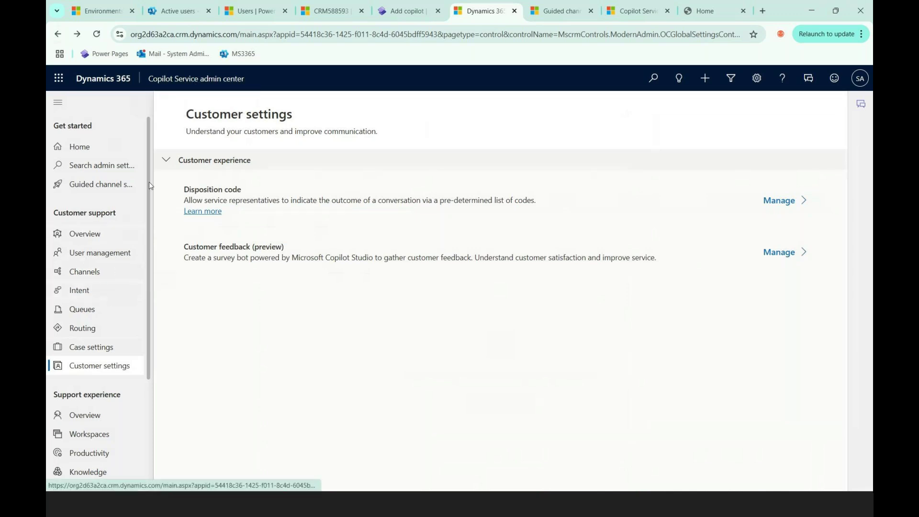
Step: Show the Guided channel setups list with Channel Setup (Case) marked Completed
{"action": "scroll", "coordinate": [150, 216], "scroll_direction": "down", "scroll_amount": 2}
{"action": "scroll", "coordinate": [148, 220], "scroll_direction": "down", "scroll_amount": 3}
{"action": "scroll", "coordinate": [147, 244], "scroll_direction": "down", "scroll_amount": 1}
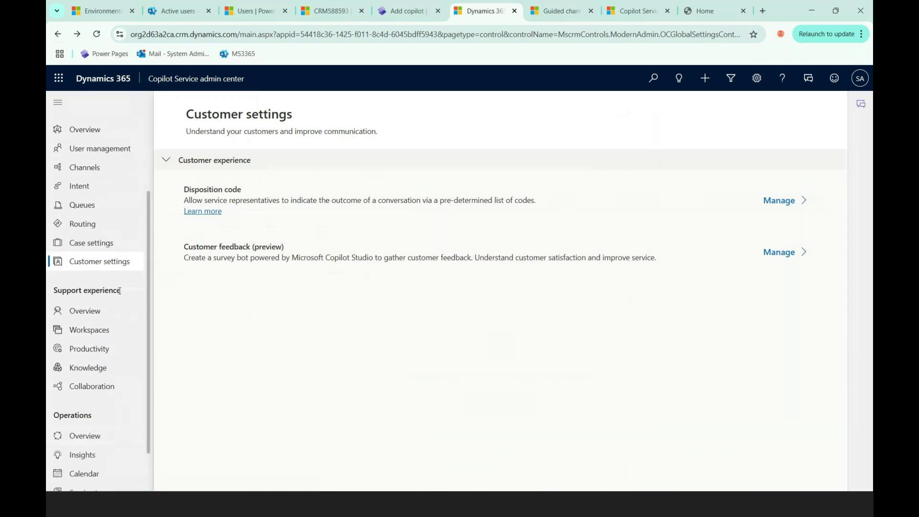
{"action": "scroll", "coordinate": [120, 291], "scroll_direction": "down", "scroll_amount": 1}
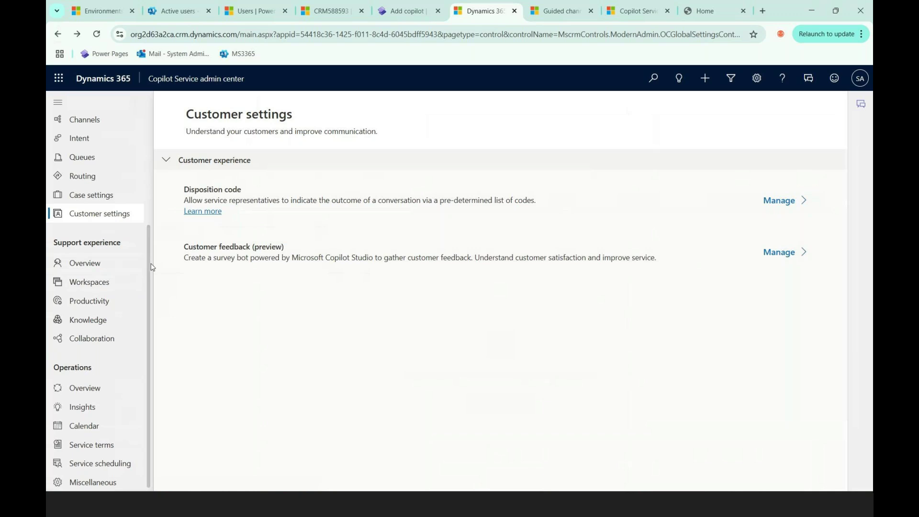
{"action": "scroll", "coordinate": [154, 254], "scroll_direction": "up", "scroll_amount": 1}
{"action": "scroll", "coordinate": [149, 317], "scroll_direction": "down", "scroll_amount": 1}
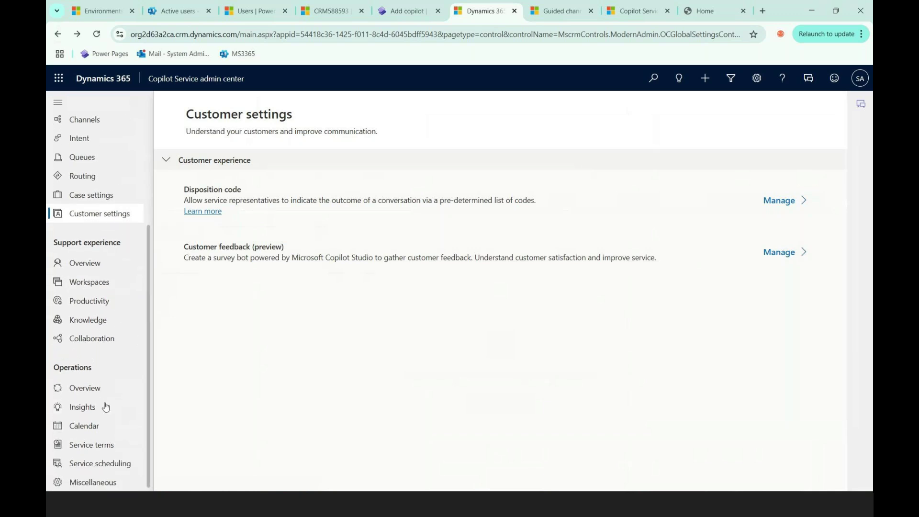
{"action": "scroll", "coordinate": [91, 270], "scroll_direction": "up", "scroll_amount": 3}
{"action": "scroll", "coordinate": [90, 270], "scroll_direction": "up", "scroll_amount": 2}
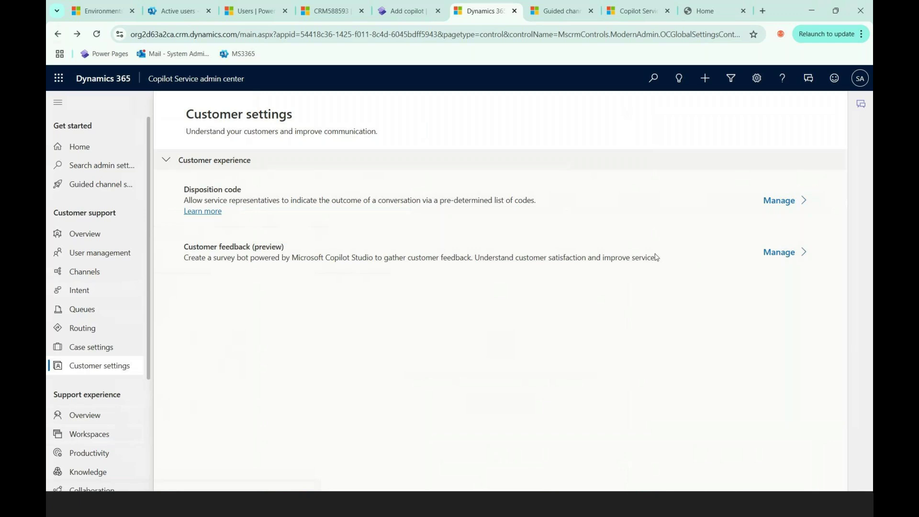
{"action": "left_click", "coordinate": [569, 18]}
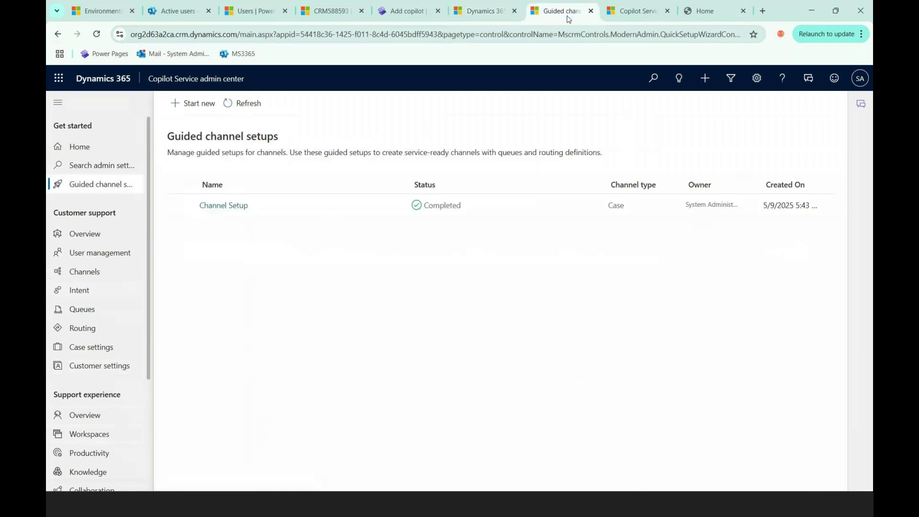
Step: Cycle through the Copilot Service, guided setups and CRM588593 environment tabs to the Health Resource Hub portal
{"action": "left_click", "coordinate": [633, 12]}
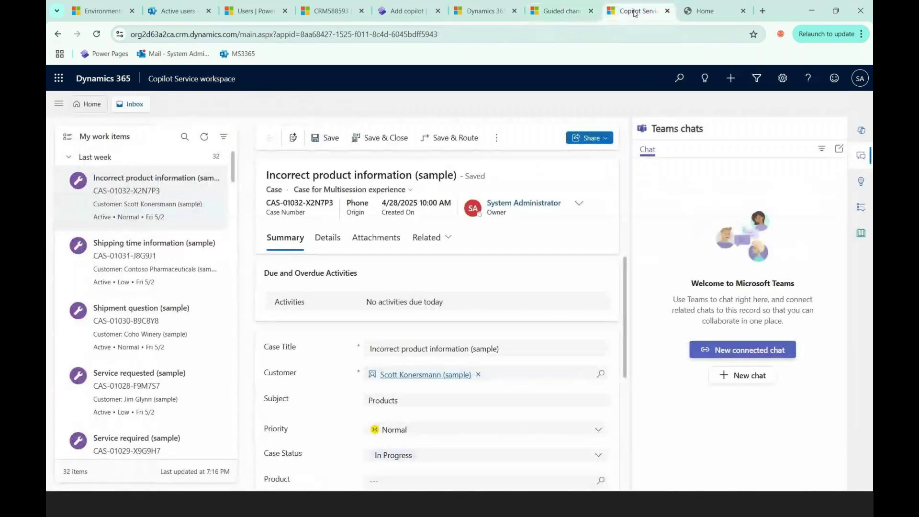
{"action": "left_click", "coordinate": [563, 11]}
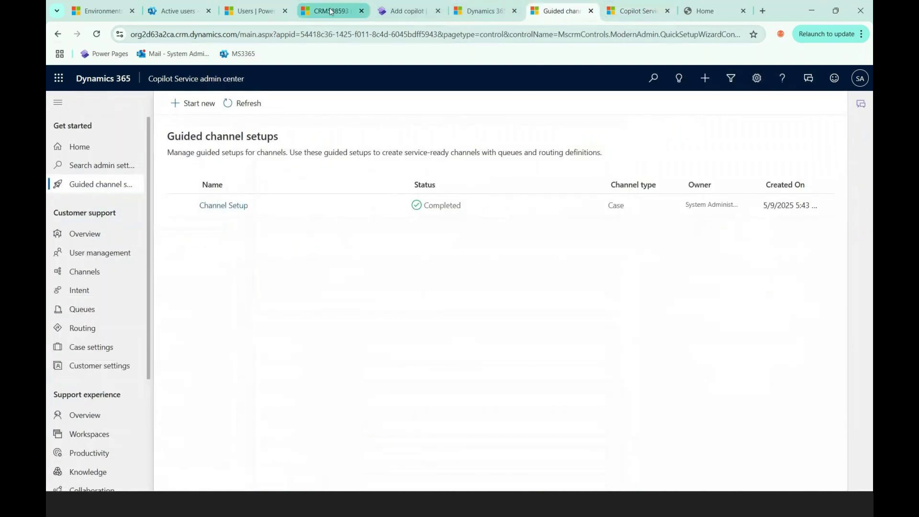
{"action": "left_click", "coordinate": [324, 10]}
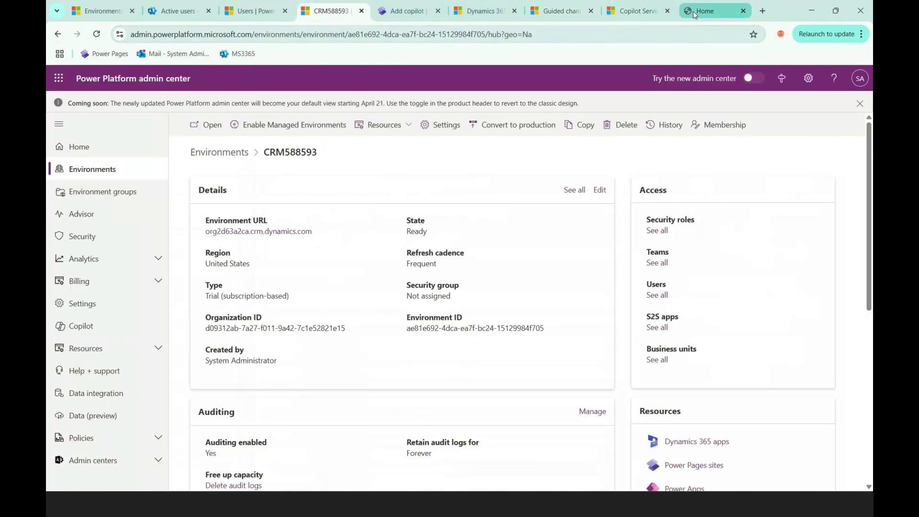
{"action": "left_click", "coordinate": [704, 11]}
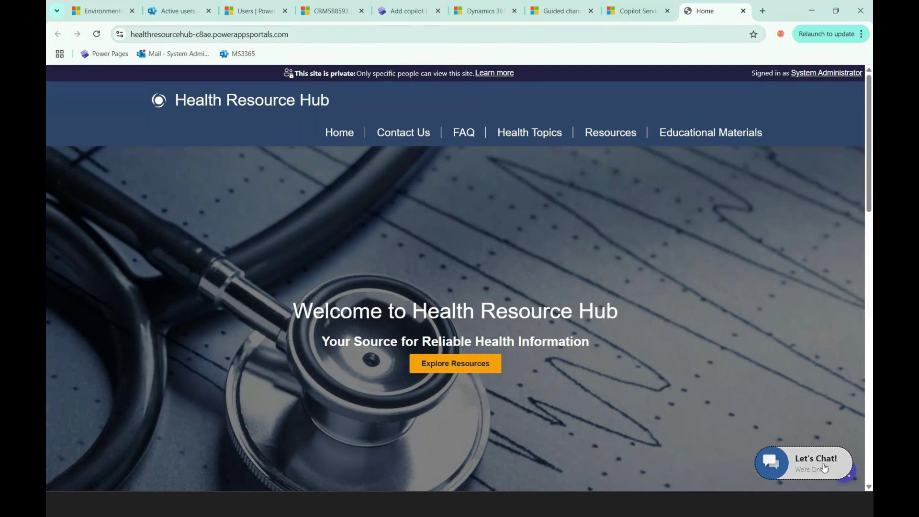
Step: Start the Health Resource Hub live chat to get the Contoso Copilot greeting, then switch windows
{"action": "left_click", "coordinate": [824, 468]}
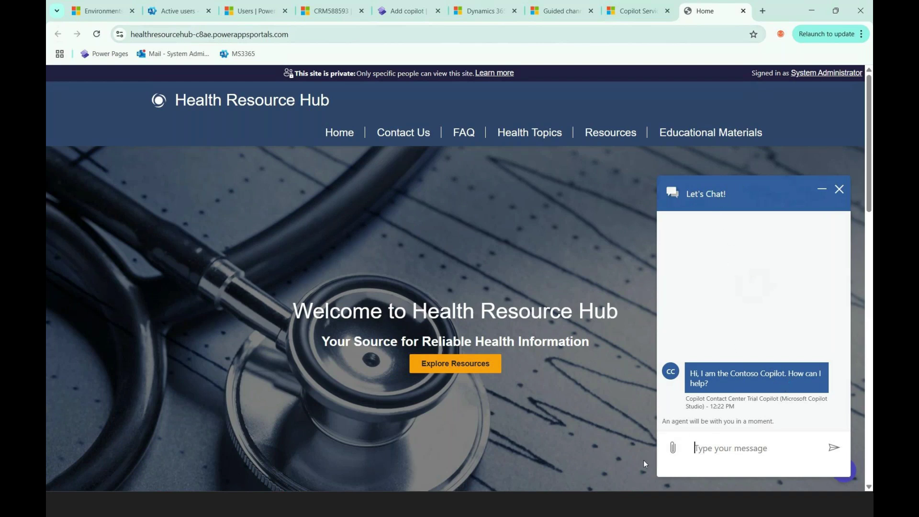
{"action": "key", "text": "alt+Tab"}
{"action": "key", "text": "alt+Tab"}
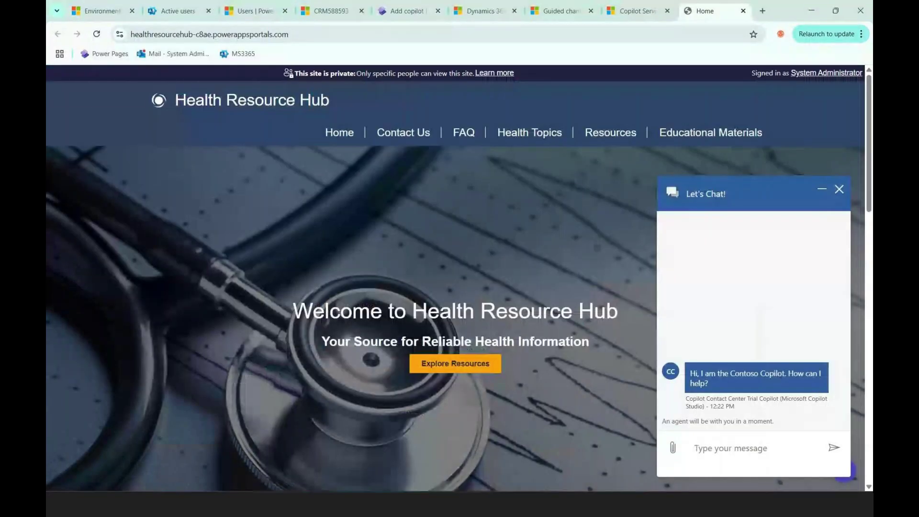
Step: Check the transferred Visitor 1 conversation in Contact Center, then return to the portal chat
{"action": "key", "text": "alt+Tab"}
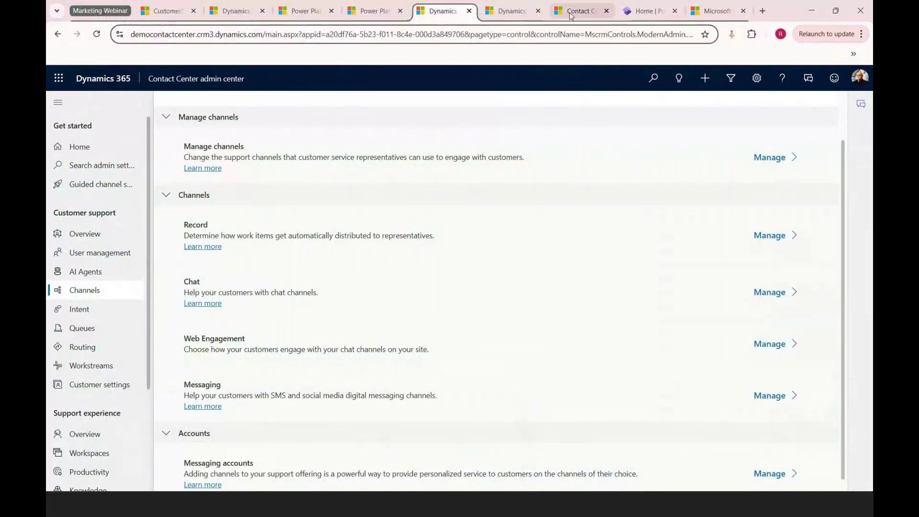
{"action": "left_click", "coordinate": [583, 11]}
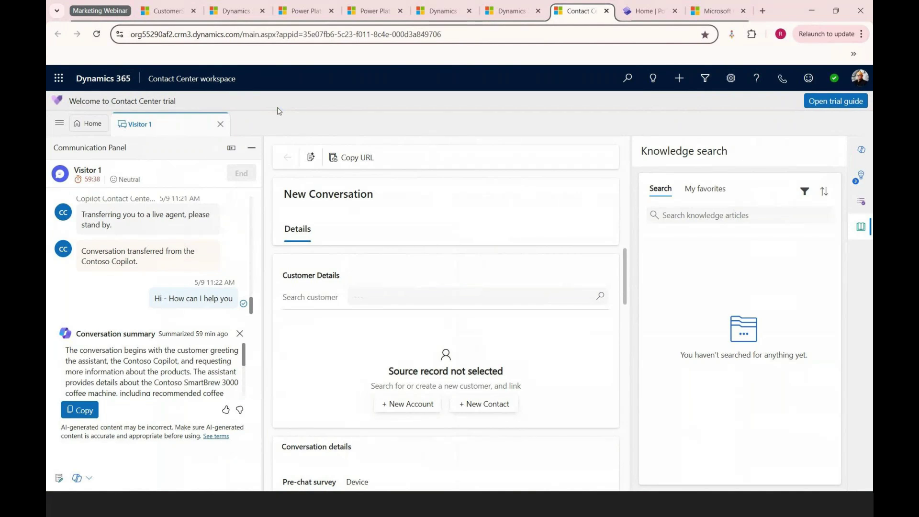
{"action": "key", "text": "alt+Tab"}
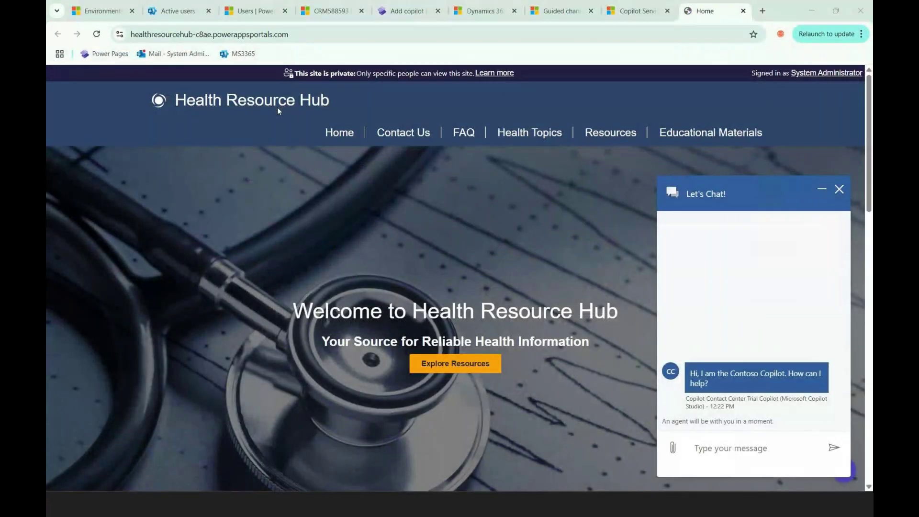
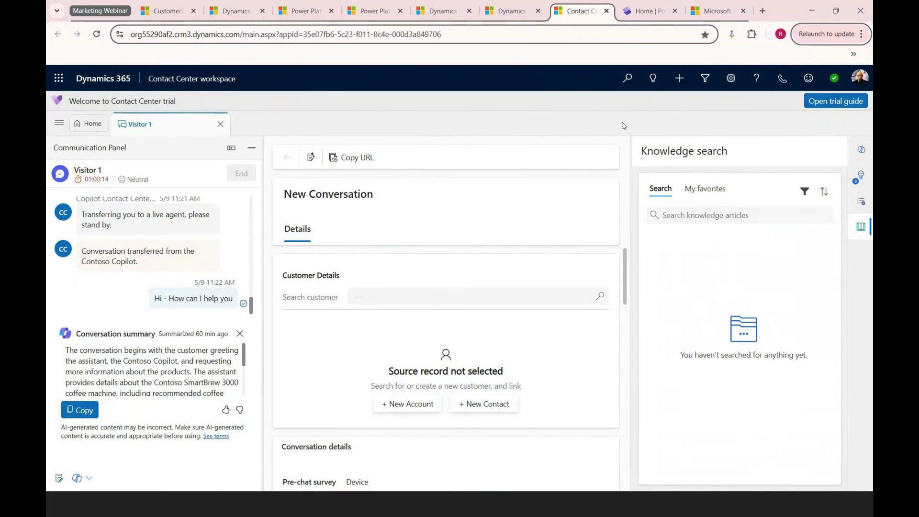
Step: Keep the agent's presence status set to Available
{"action": "left_click", "coordinate": [843, 83]}
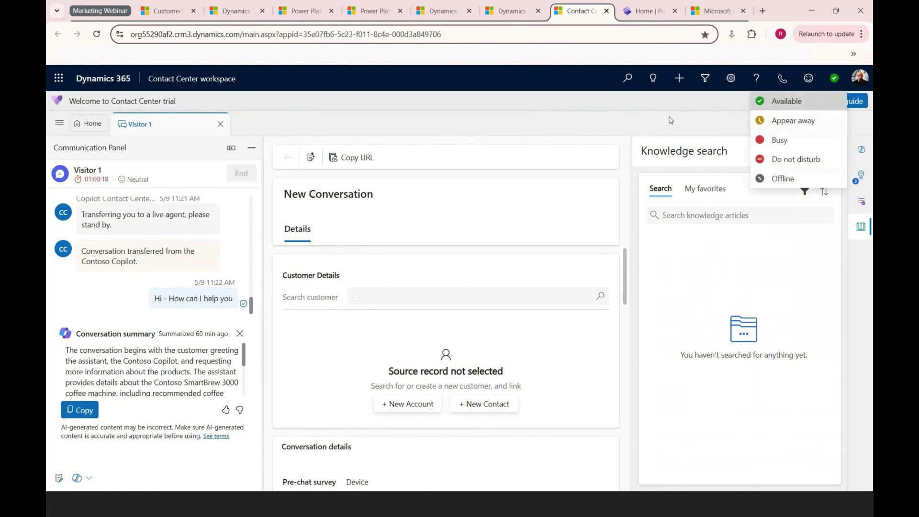
{"action": "left_click", "coordinate": [632, 126]}
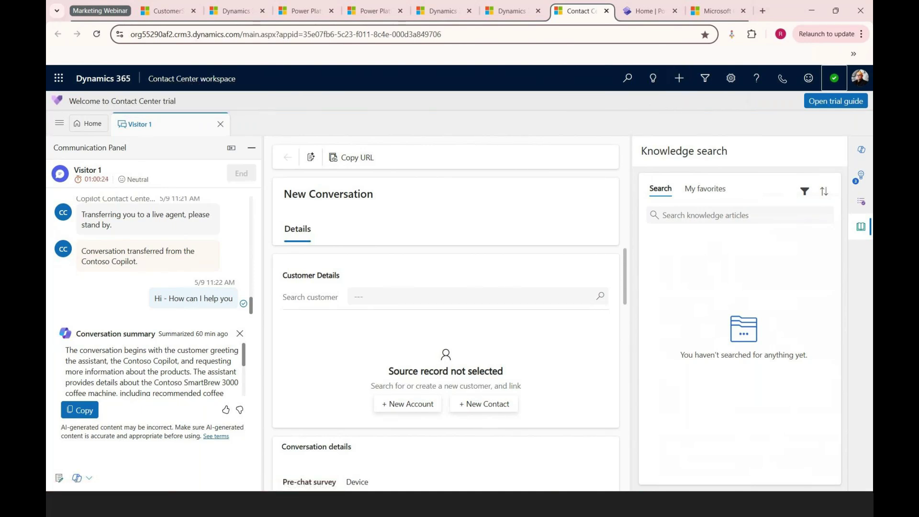
{"action": "left_click", "coordinate": [638, 130]}
Step: Ask the portal chat 'Hi - I need more information about your products'
{"action": "key", "text": "alt+Tab"}
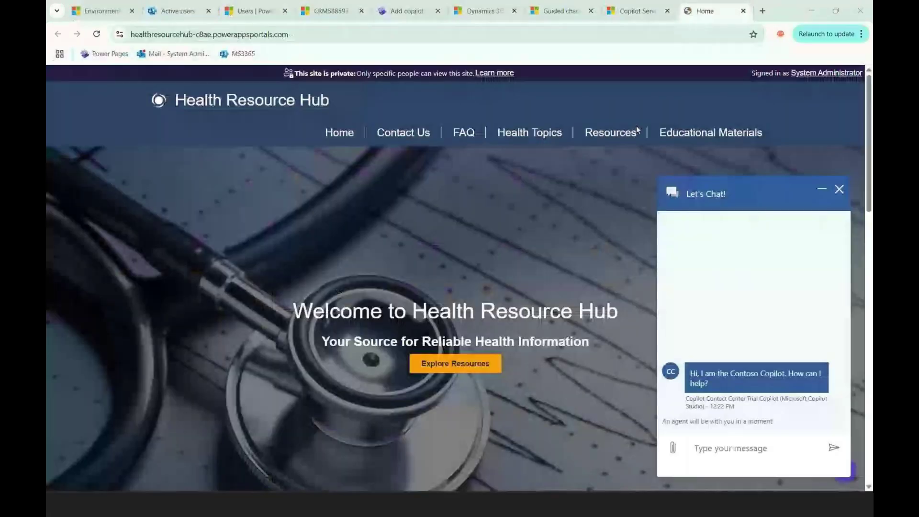
{"action": "left_click", "coordinate": [727, 447]}
{"action": "type", "text": "Hi - I need "}
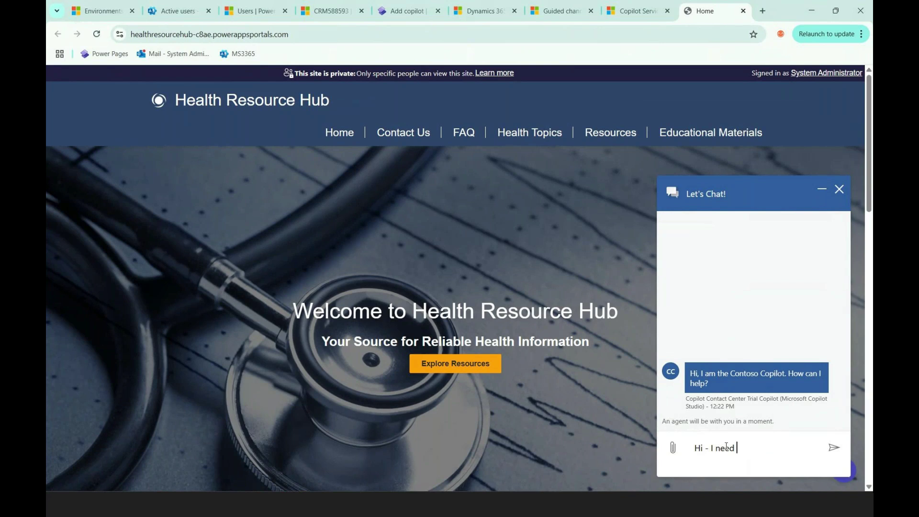
{"action": "type", "text": "more information about "}
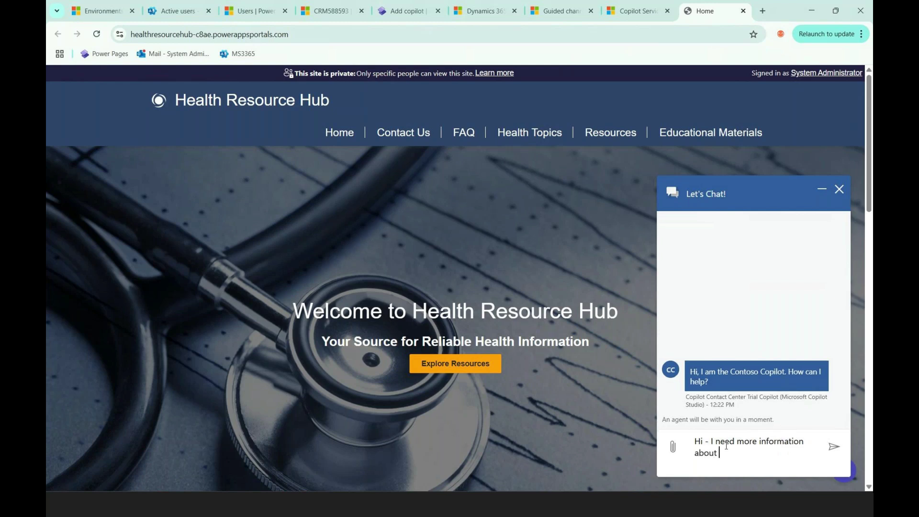
{"action": "type", "text": "your products"}
{"action": "key", "text": "Return"}
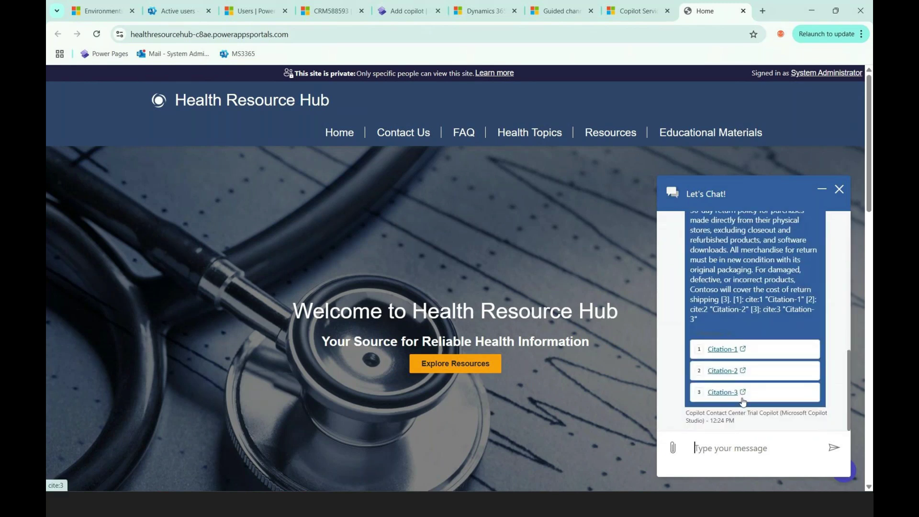
{"action": "scroll", "coordinate": [762, 322], "scroll_direction": "up", "scroll_amount": 12}
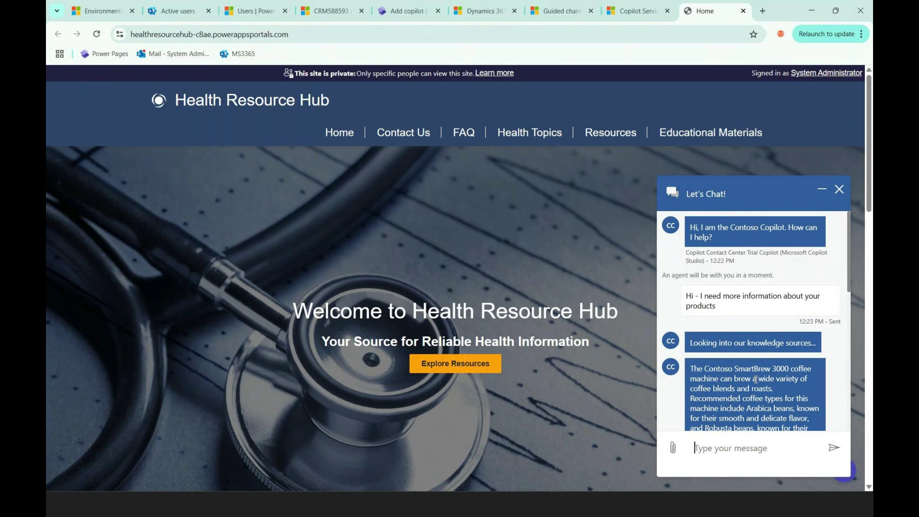
{"action": "scroll", "coordinate": [754, 380], "scroll_direction": "down", "scroll_amount": 1}
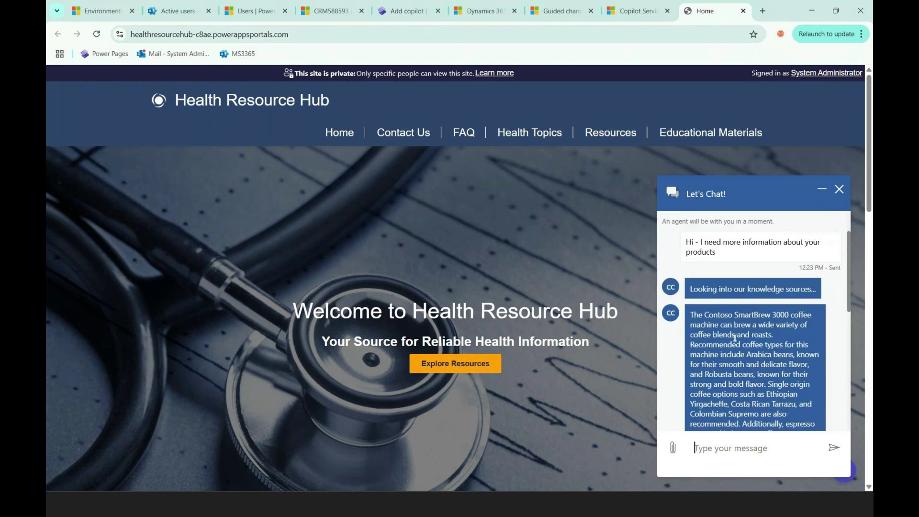
{"action": "left_click_drag", "start_coordinate": [703, 314], "coordinate": [759, 315]}
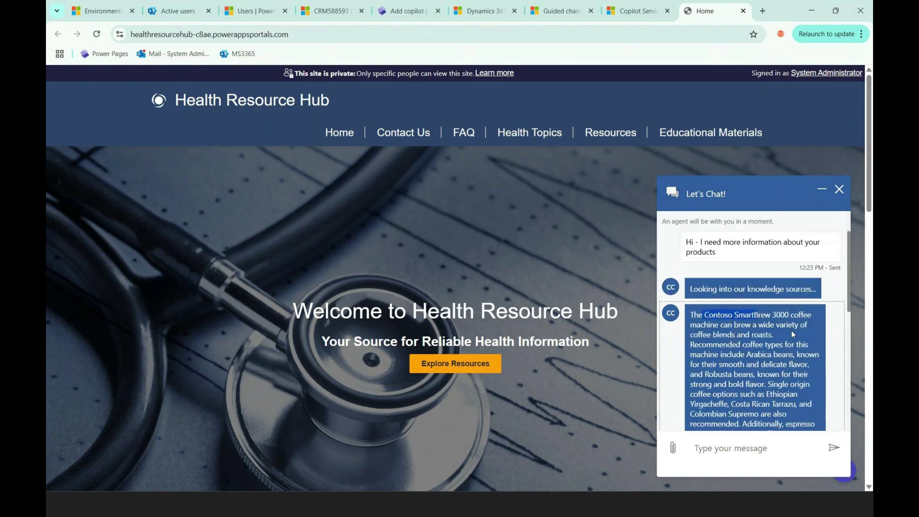
{"action": "scroll", "coordinate": [794, 336], "scroll_direction": "down", "scroll_amount": 3}
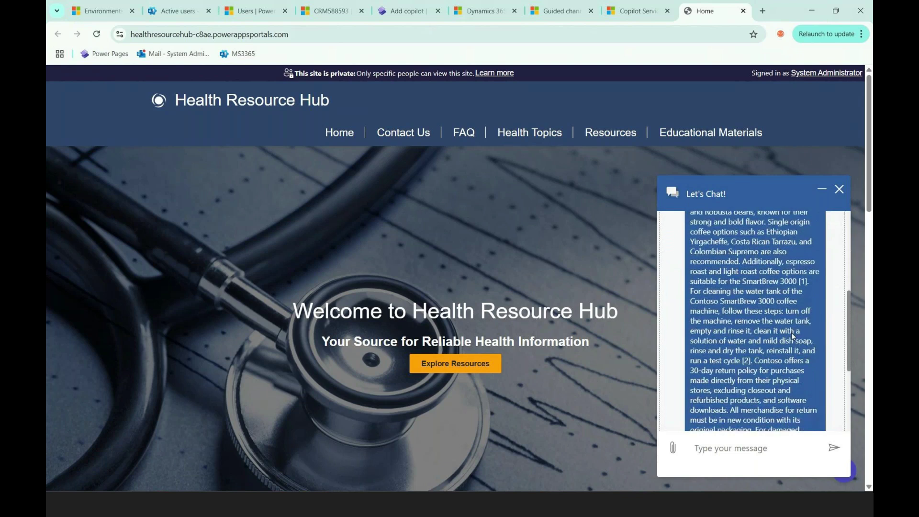
{"action": "scroll", "coordinate": [793, 336], "scroll_direction": "down", "scroll_amount": 3}
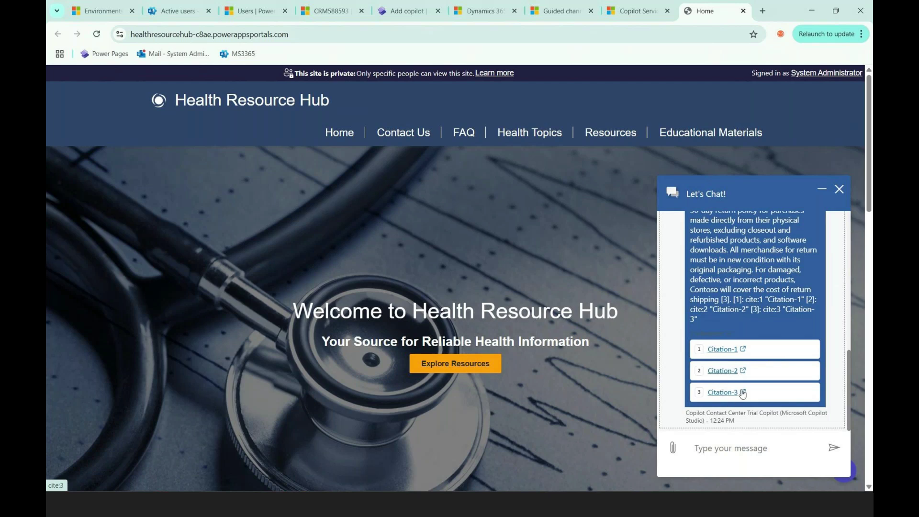
{"action": "scroll", "coordinate": [740, 395], "scroll_direction": "up", "scroll_amount": 2}
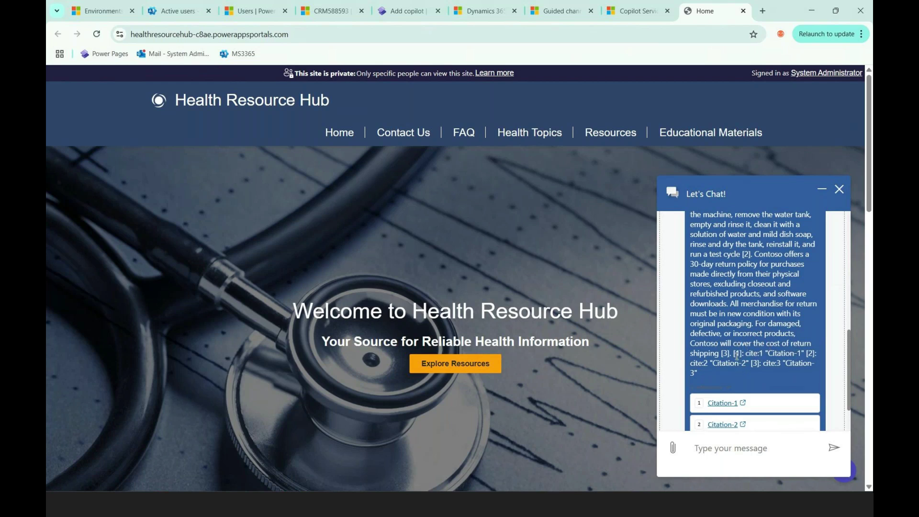
{"action": "left_click_drag", "start_coordinate": [802, 355], "coordinate": [768, 355]}
{"action": "left_click_drag", "start_coordinate": [713, 364], "coordinate": [740, 364]}
{"action": "scroll", "coordinate": [749, 294], "scroll_direction": "up", "scroll_amount": 3}
{"action": "scroll", "coordinate": [749, 294], "scroll_direction": "up", "scroll_amount": 5}
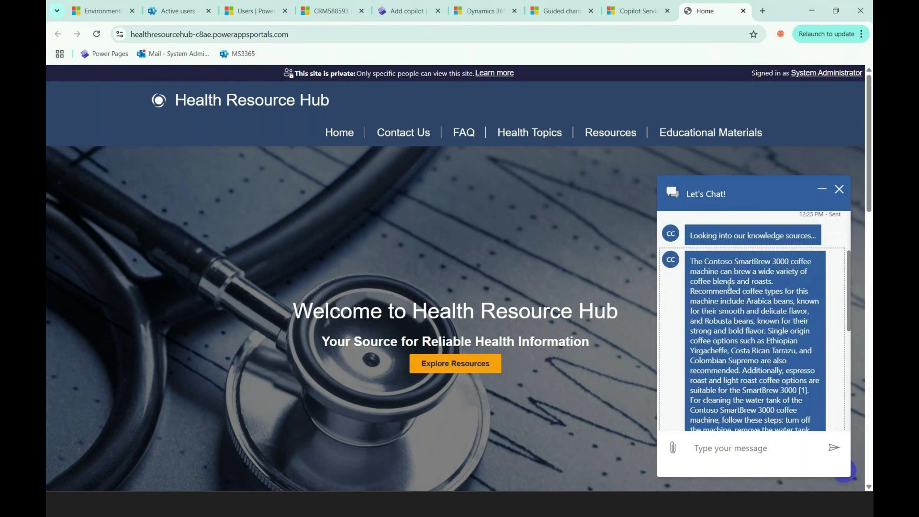
{"action": "scroll", "coordinate": [741, 357], "scroll_direction": "down", "scroll_amount": 1}
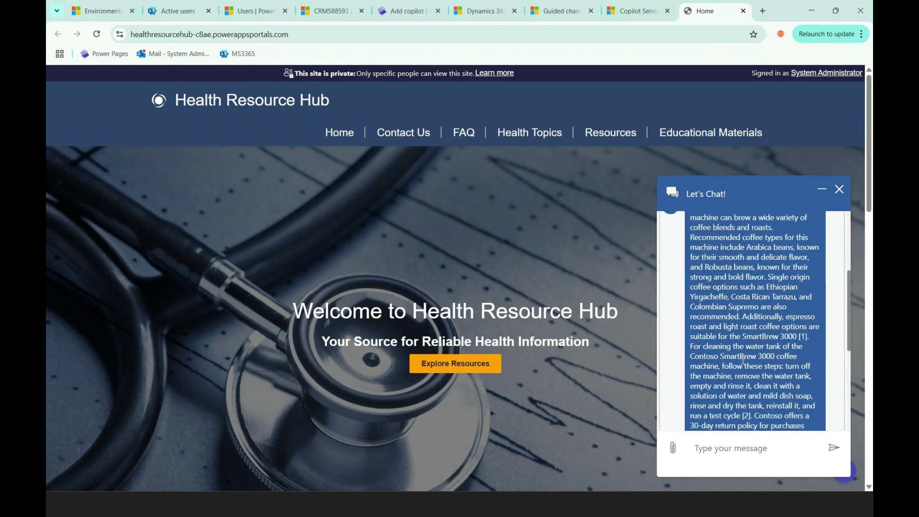
{"action": "scroll", "coordinate": [742, 360], "scroll_direction": "down", "scroll_amount": 2}
{"action": "scroll", "coordinate": [751, 346], "scroll_direction": "down", "scroll_amount": 3}
{"action": "scroll", "coordinate": [752, 343], "scroll_direction": "down", "scroll_amount": 5}
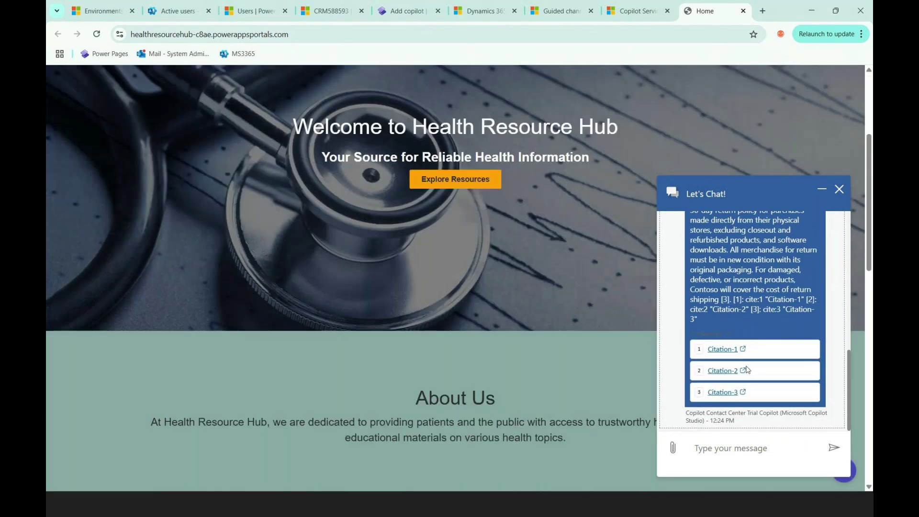
{"action": "left_click", "coordinate": [746, 446]}
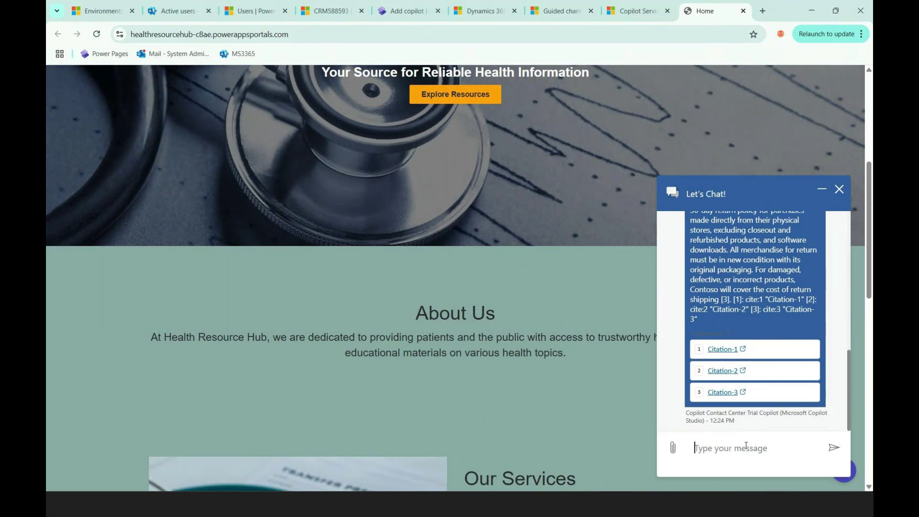
Step: Send 'I need more information' in the portal chat
{"action": "type", "text": "I need more information"}
{"action": "key", "text": "Return"}
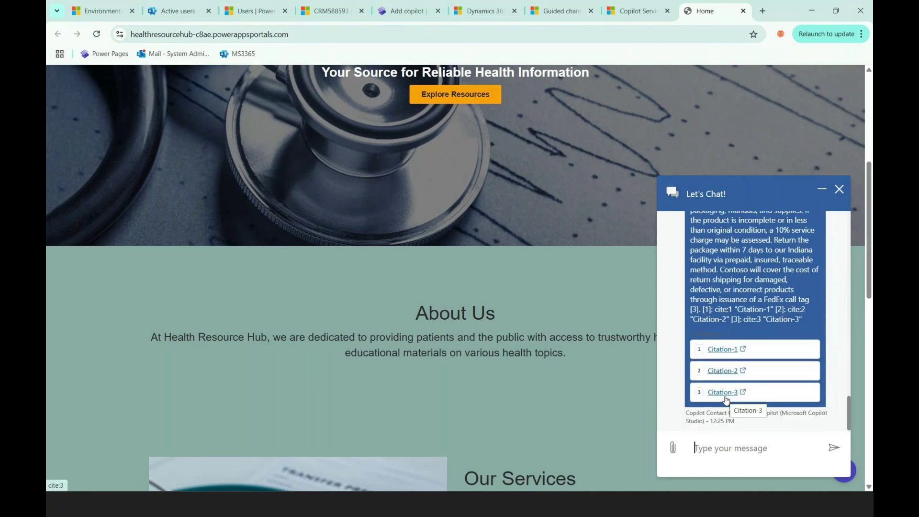
{"action": "scroll", "coordinate": [729, 286], "scroll_direction": "up", "scroll_amount": 5}
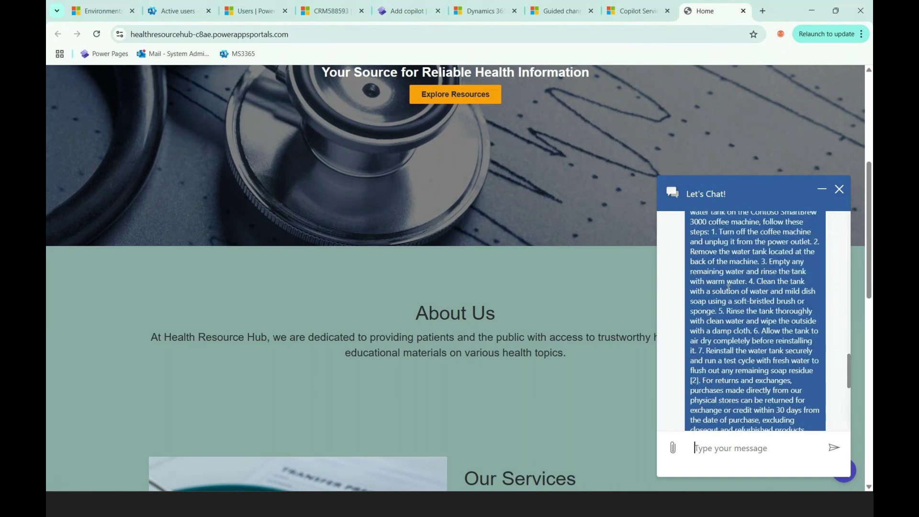
{"action": "scroll", "coordinate": [729, 286], "scroll_direction": "down", "scroll_amount": 5}
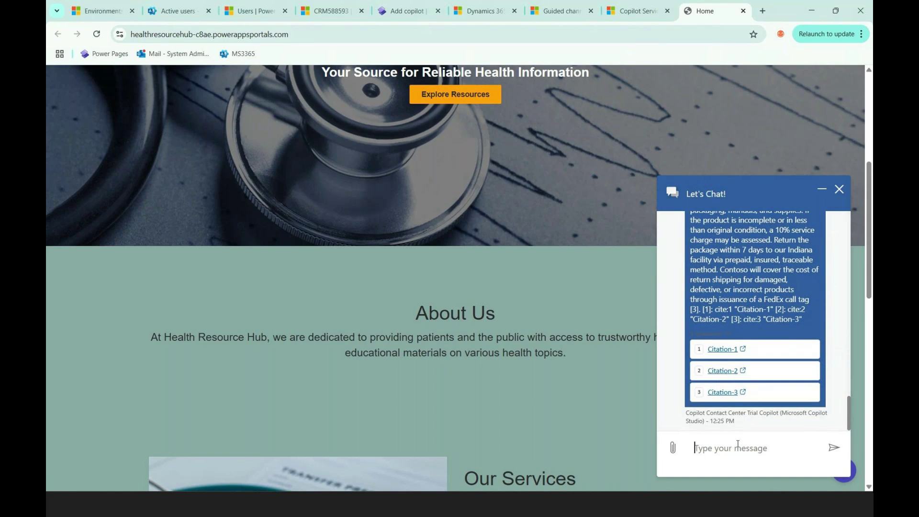
Step: Send 'I want to talk to a representative' to escalate to a live agent
{"action": "type", "text": "I want to talk to a representative"}
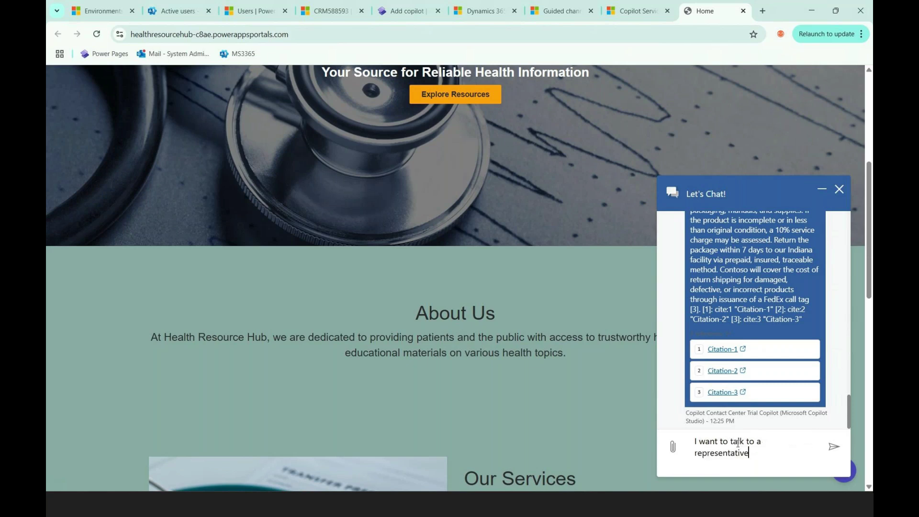
{"action": "key", "text": "Return"}
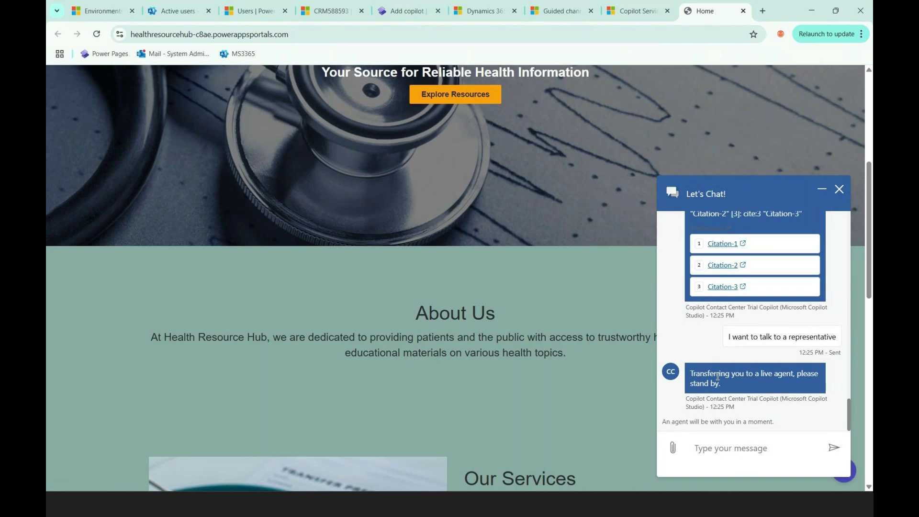
{"action": "key", "text": "alt+Tab"}
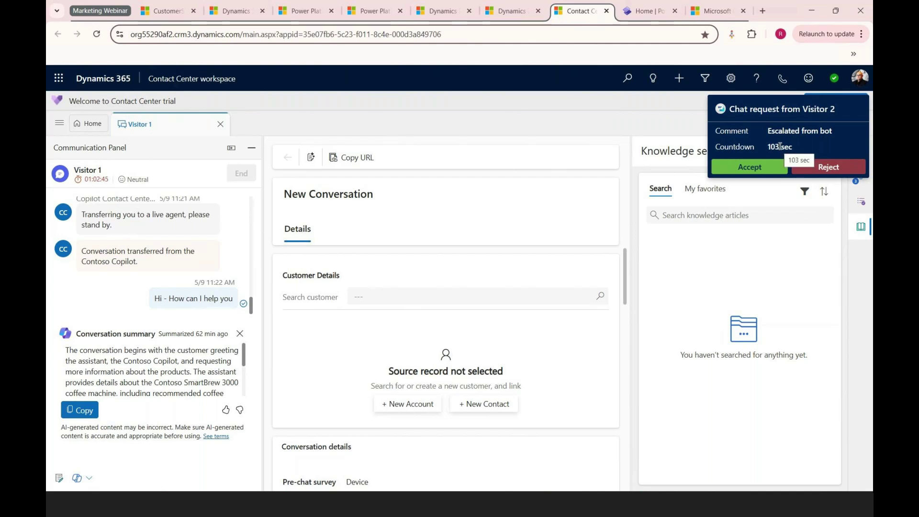
Step: Accept Visitor 2's incoming chat request
{"action": "left_click", "coordinate": [750, 167]}
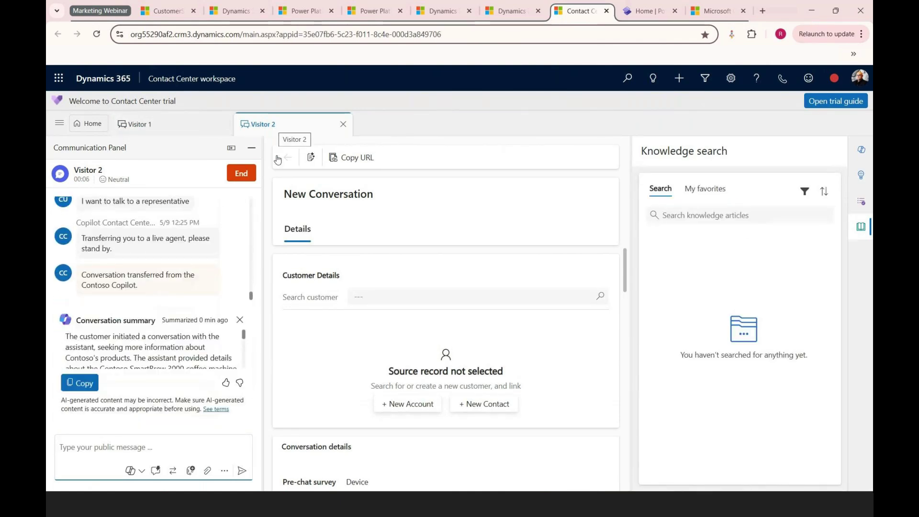
Step: Copy Visitor 2's Copilot conversation summary to the clipboard and close the card
{"action": "left_click", "coordinate": [112, 341]}
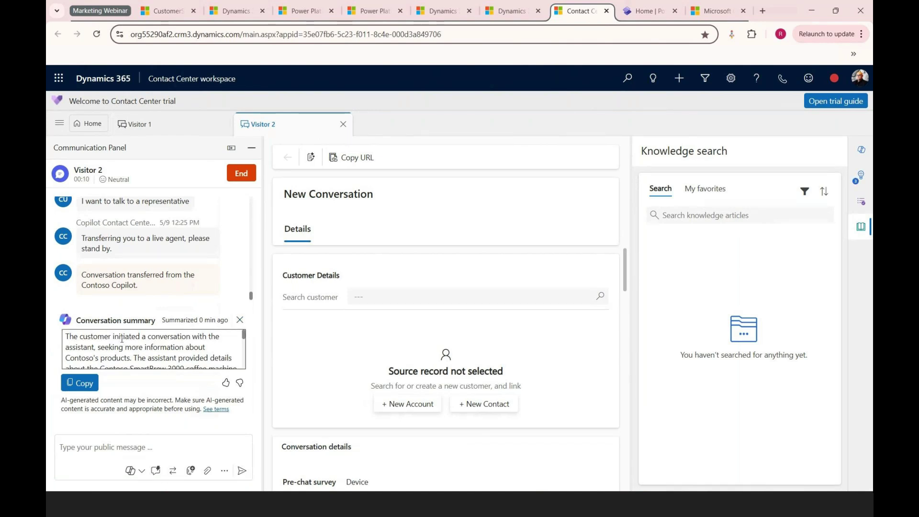
{"action": "scroll", "coordinate": [122, 339], "scroll_direction": "down", "scroll_amount": 2}
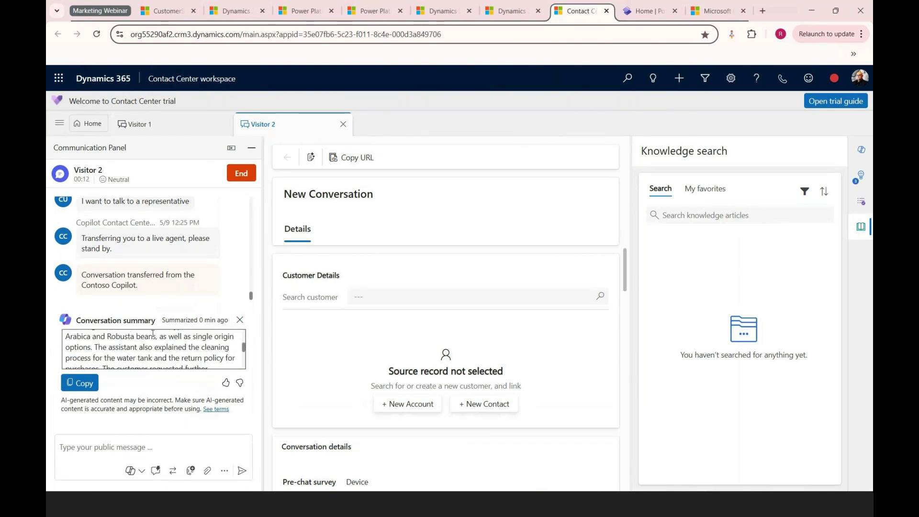
{"action": "scroll", "coordinate": [149, 342], "scroll_direction": "down", "scroll_amount": 2}
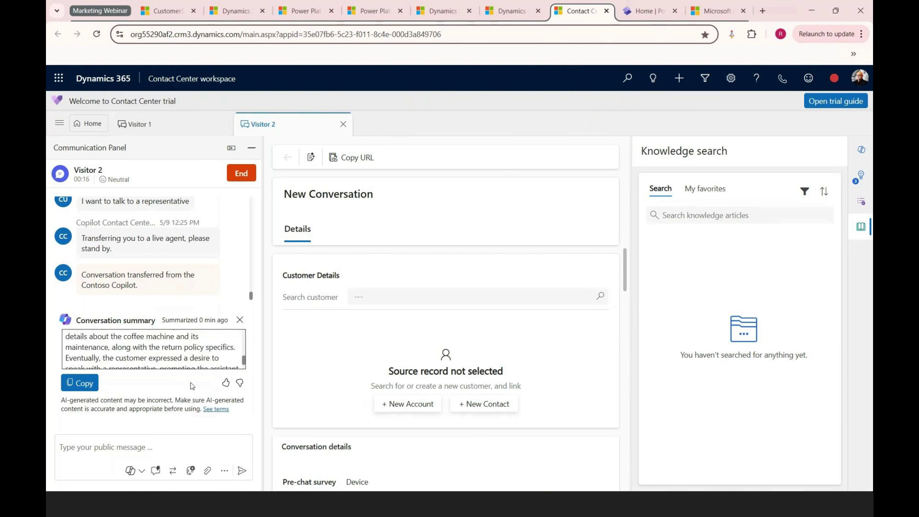
{"action": "scroll", "coordinate": [194, 352], "scroll_direction": "down", "scroll_amount": 2}
{"action": "left_click", "coordinate": [81, 378]}
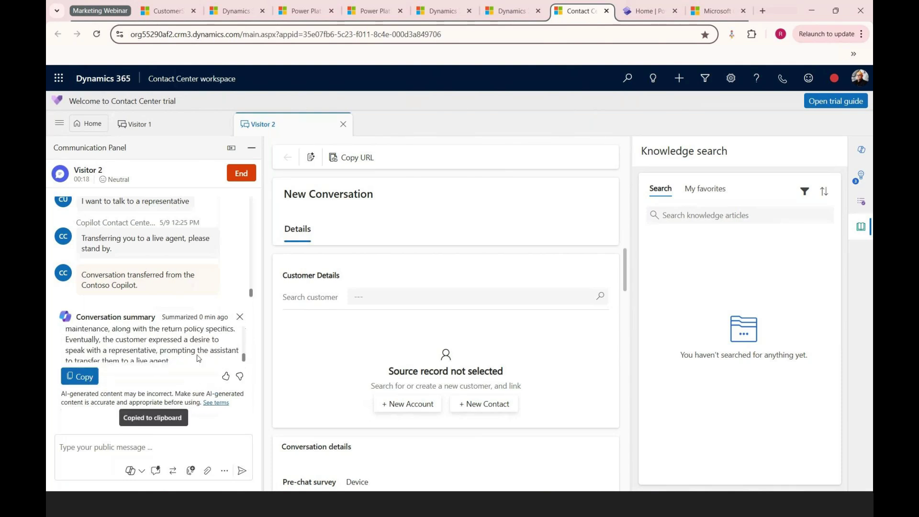
{"action": "left_click", "coordinate": [240, 316]}
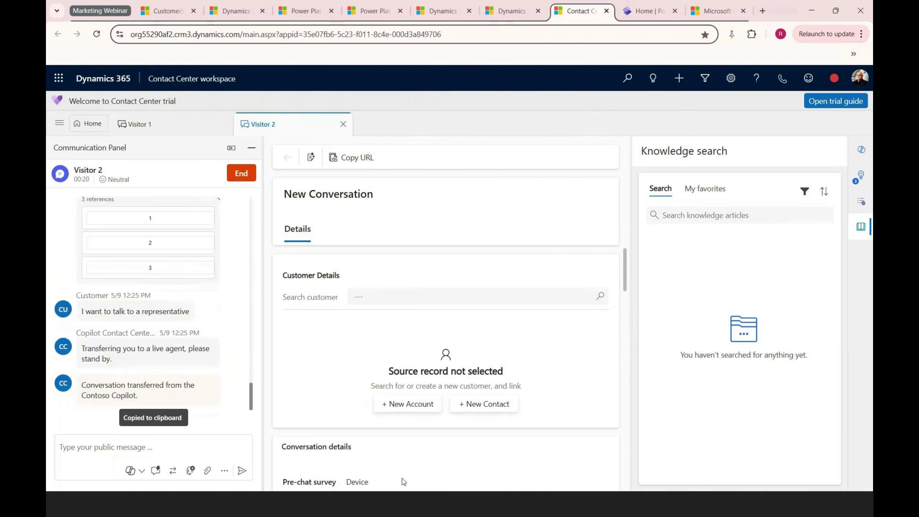
Step: Review Visitor 2's chat transcript and get ready to reply
{"action": "scroll", "coordinate": [431, 322], "scroll_direction": "down", "scroll_amount": 5}
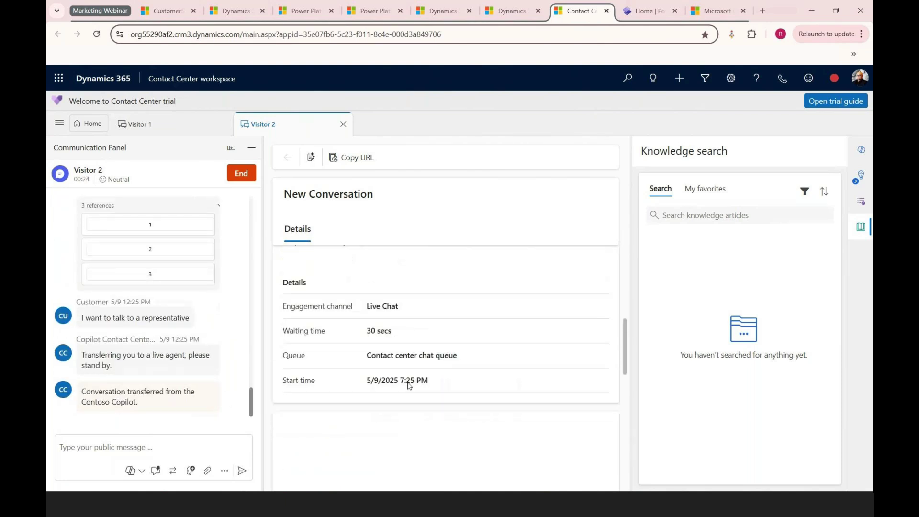
{"action": "scroll", "coordinate": [410, 386], "scroll_direction": "up", "scroll_amount": 5}
{"action": "scroll", "coordinate": [166, 327], "scroll_direction": "up", "scroll_amount": 3}
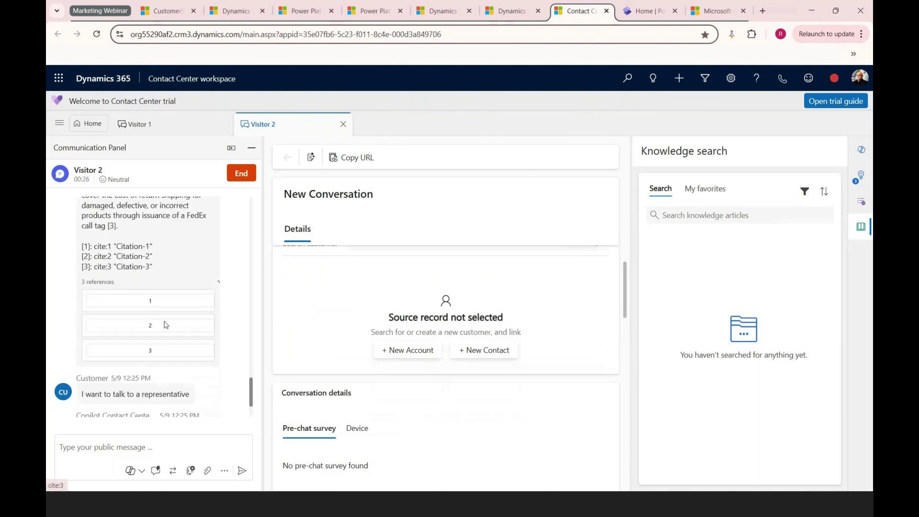
{"action": "scroll", "coordinate": [166, 327], "scroll_direction": "down", "scroll_amount": 3}
{"action": "left_click", "coordinate": [118, 448]}
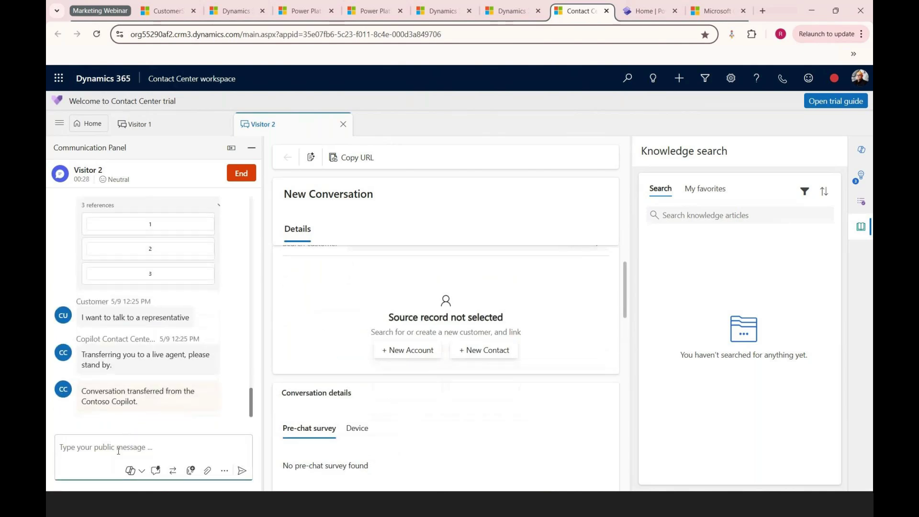
Step: Send the visitor the message 'Hi - who am I speaking with'
{"action": "type", "text": "Hi -"}
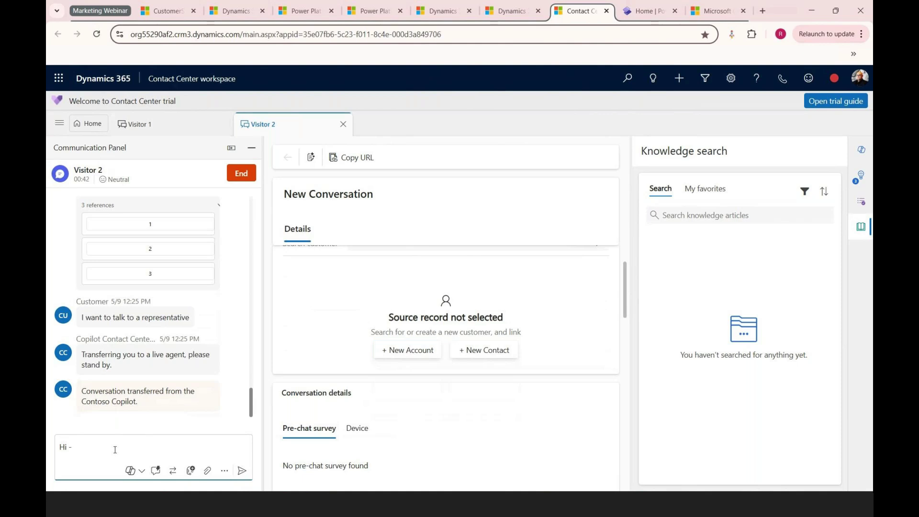
{"action": "type", "text": "can you plea"}
{"action": "key", "text": "BackSpace"}
{"action": "key", "text": "BackSpace"}
{"action": "key", "text": "BackSpace"}
{"action": "key", "text": "BackSpace"}
{"action": "key", "text": "BackSpace"}
{"action": "key", "text": "BackSpace"}
{"action": "key", "text": "BackSpace"}
{"action": "key", "text": "BackSpace"}
{"action": "key", "text": "BackSpace"}
{"action": "key", "text": "BackSpace"}
{"action": "key", "text": "BackSpace"}
{"action": "key", "text": "BackSpace"}
{"action": "type", "text": "who am I speaking with"}
{"action": "key", "text": "Return"}
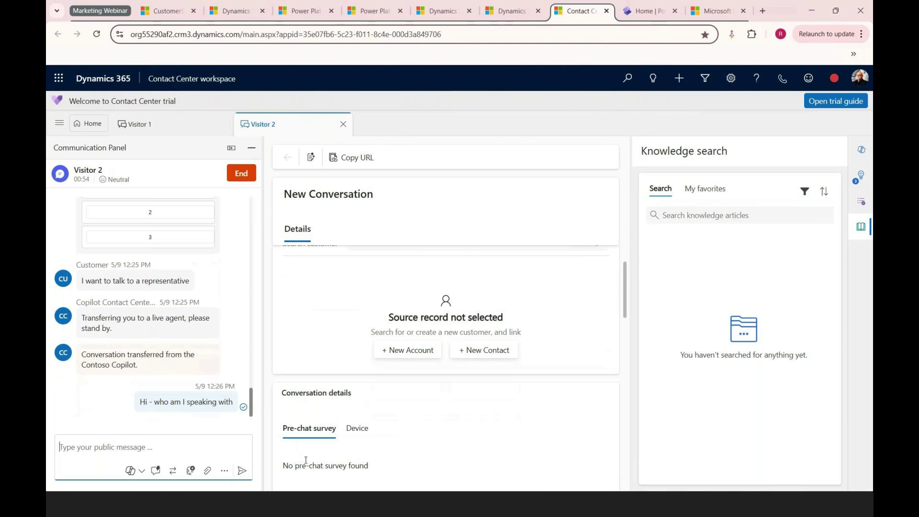
{"action": "left_click", "coordinate": [299, 456]}
Step: Reply in the portal chat with the visitor's full name, then return to the workspace
{"action": "key", "text": "alt+Tab"}
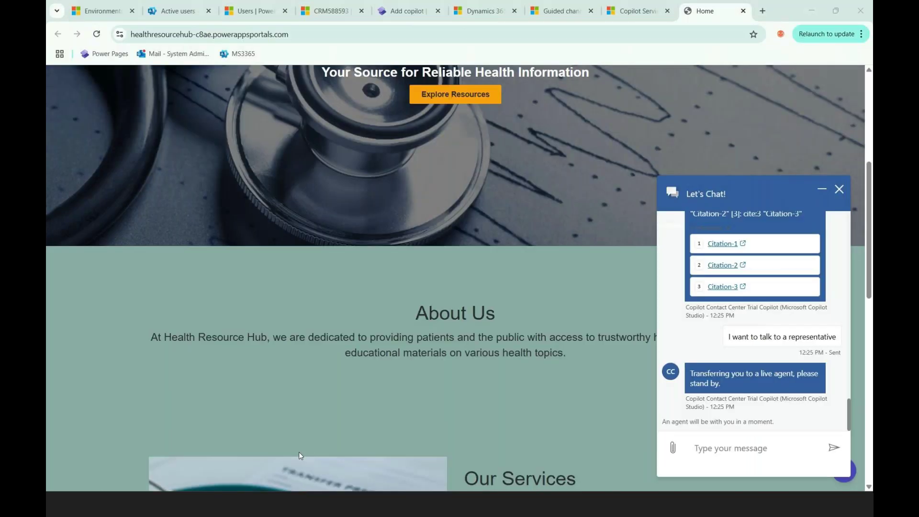
{"action": "left_click", "coordinate": [768, 451]}
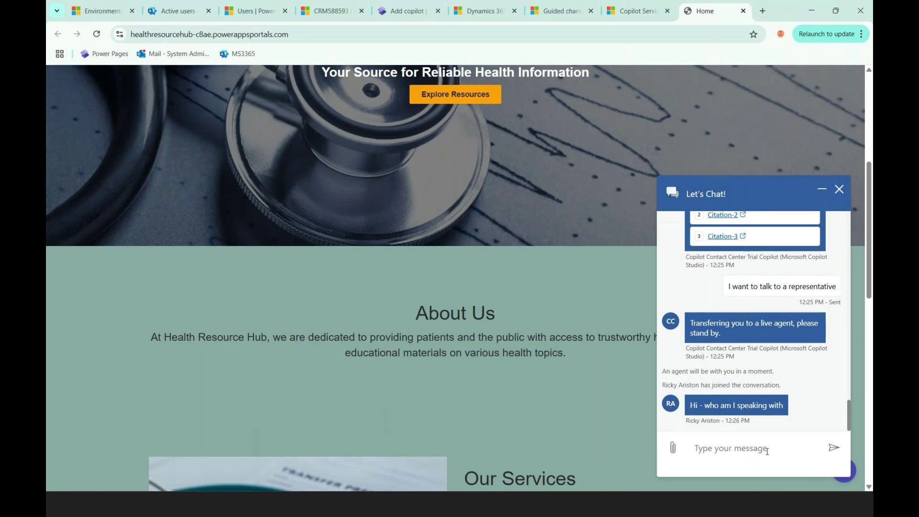
{"action": "key", "text": "Return"}
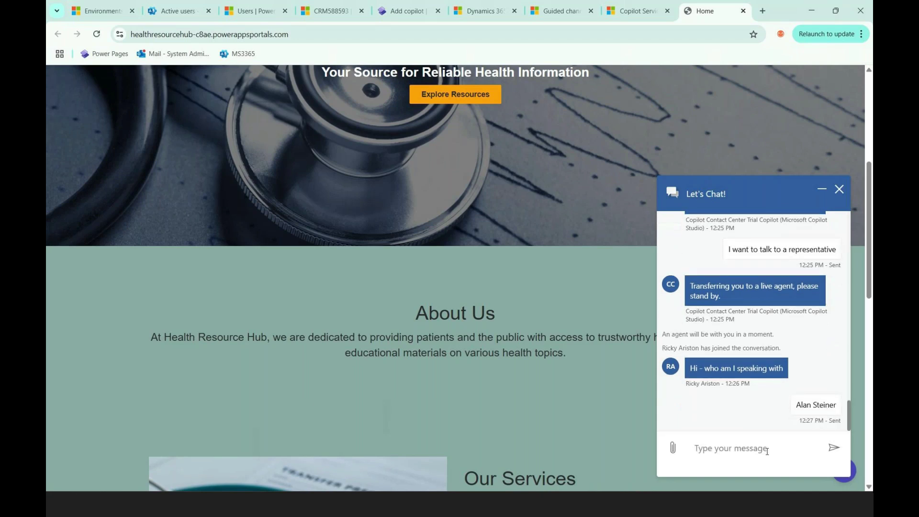
{"action": "key", "text": "alt+Tab"}
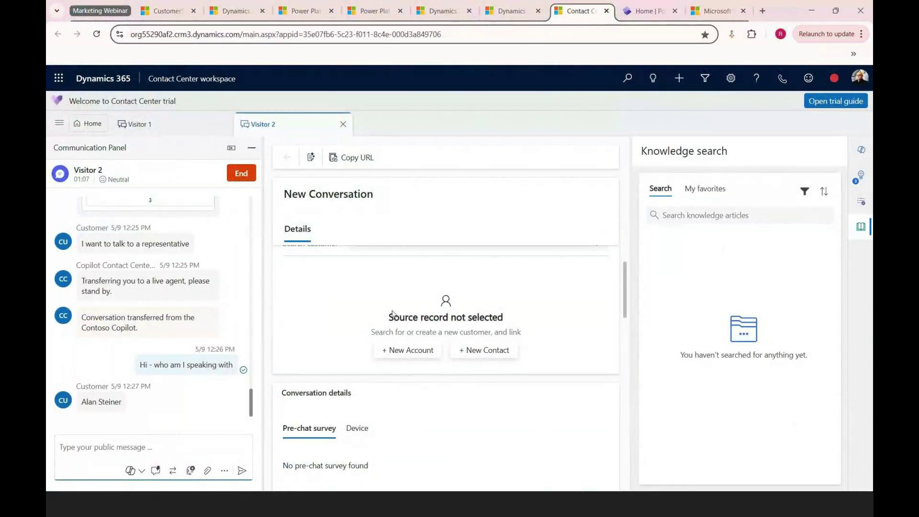
Step: Start a blank New Contact form from the conversation's source record section
{"action": "left_click", "coordinate": [486, 350]}
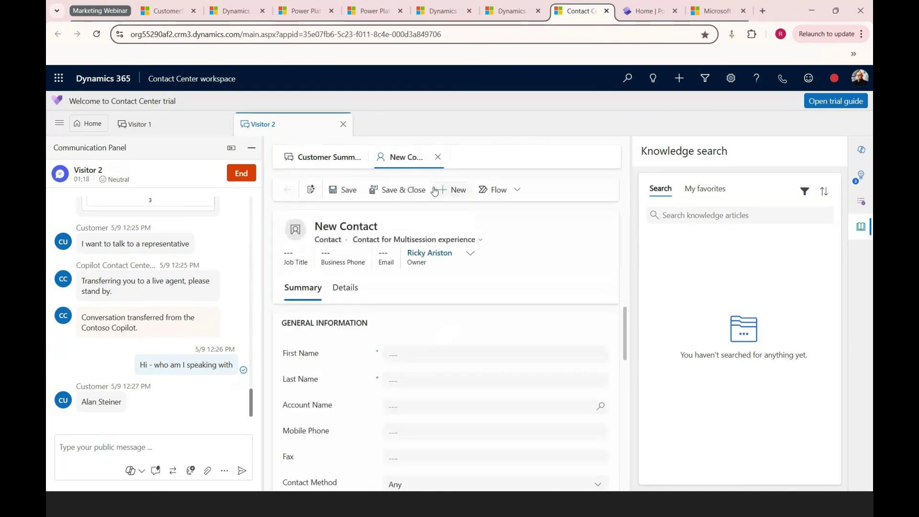
{"action": "left_click", "coordinate": [429, 359]}
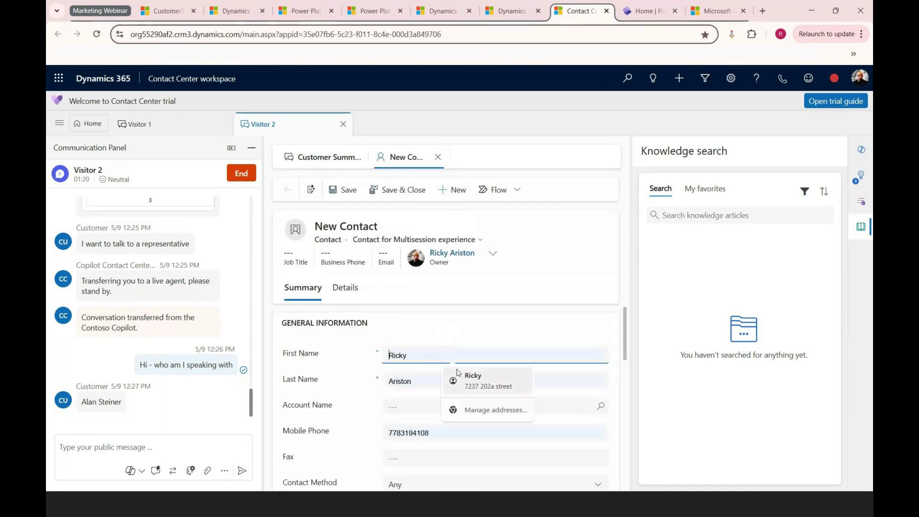
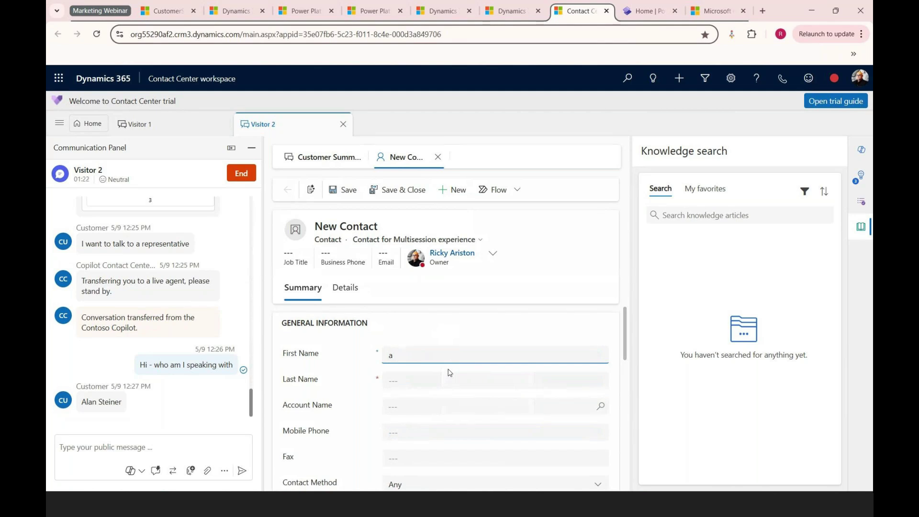
Step: Enter the visitor's first and last name in the new contact and save it
{"action": "key", "text": "Tab"}
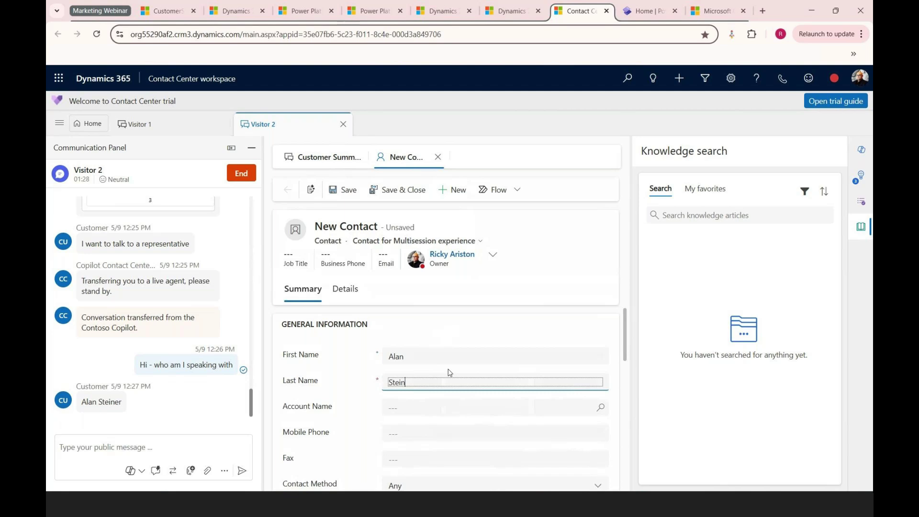
{"action": "scroll", "coordinate": [450, 373], "scroll_direction": "down", "scroll_amount": 5}
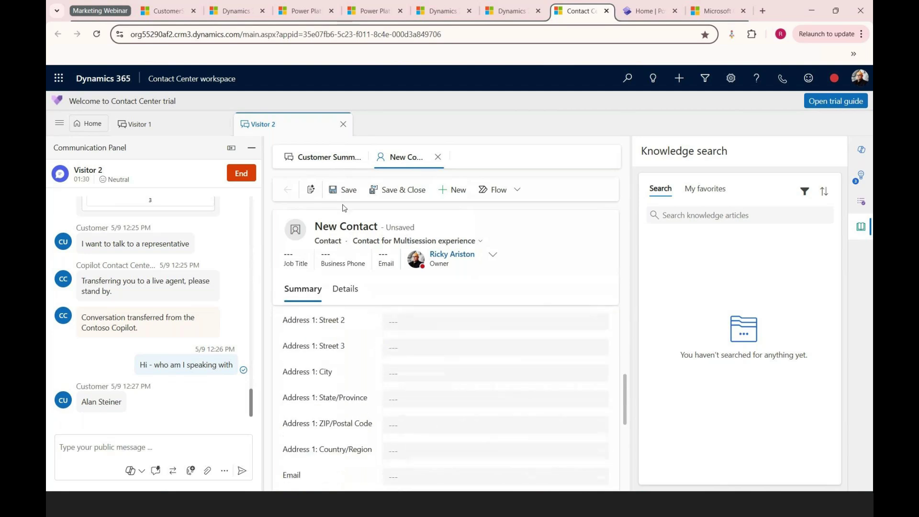
{"action": "left_click", "coordinate": [343, 191]}
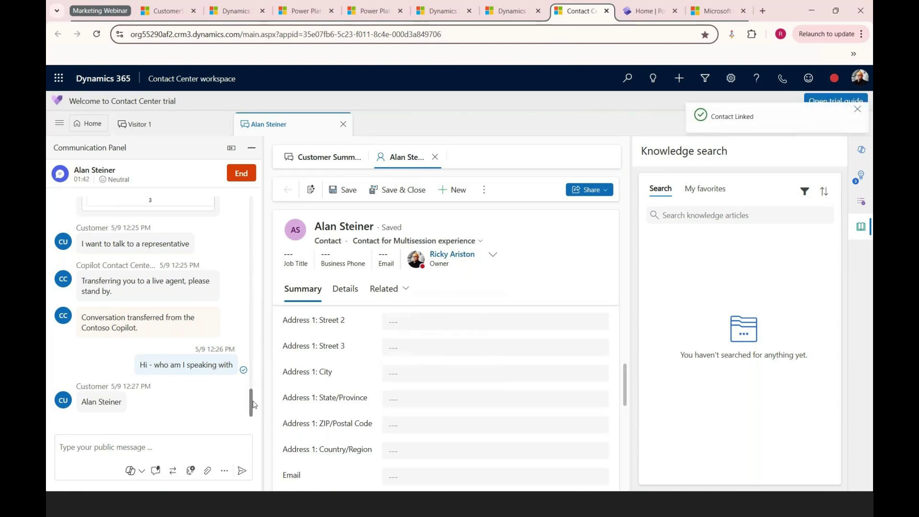
{"action": "left_click", "coordinate": [185, 453]}
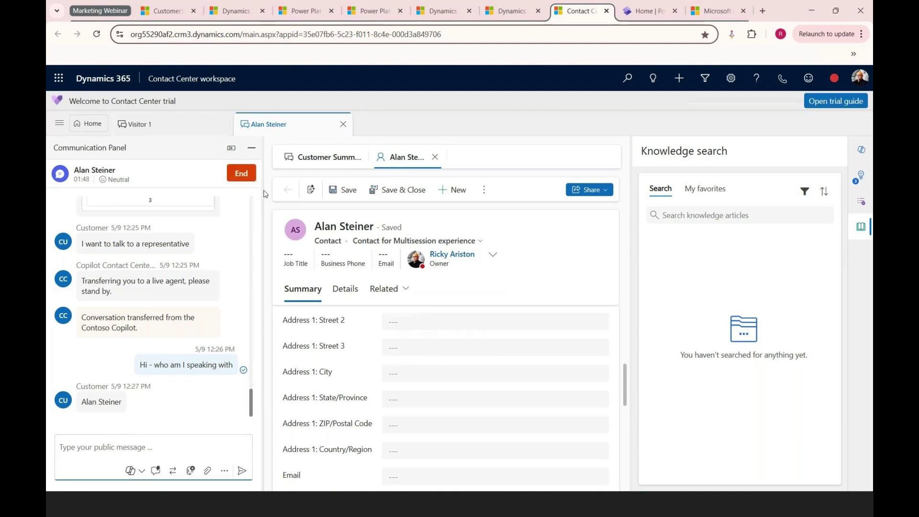
Step: Draft 'is there anything else I can help you with' and bring up the quick replies
{"action": "left_click", "coordinate": [178, 446]}
{"action": "type", "text": "thank"}
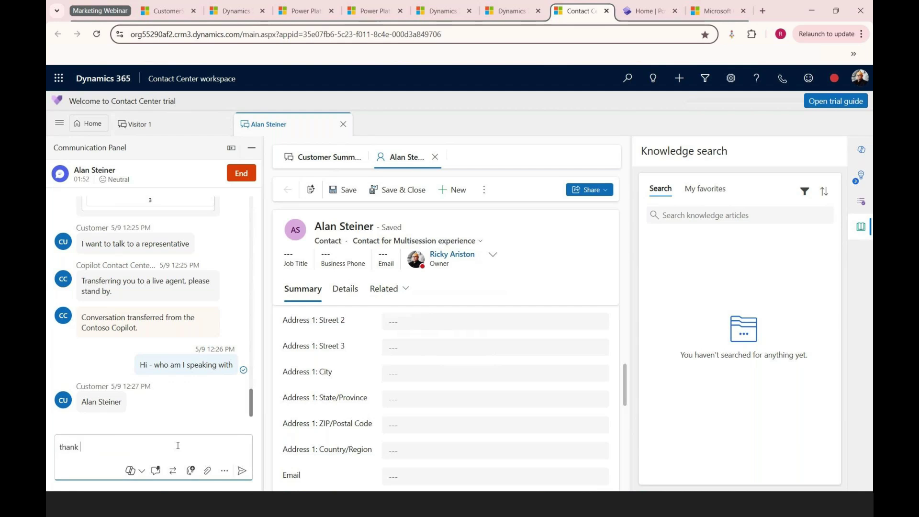
{"action": "key", "text": "BackSpace"}
{"action": "type", "text": "is there anythign else I can helpo"}
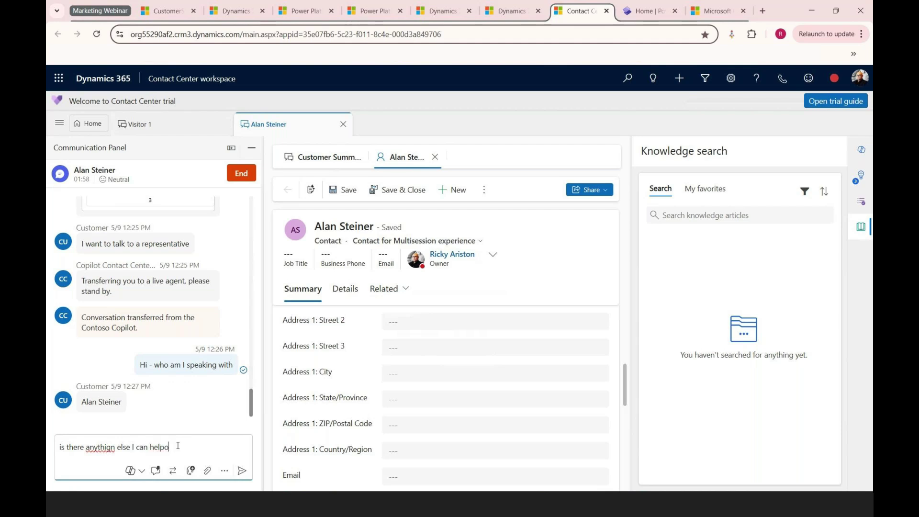
{"action": "type", "text": "you wwith"}
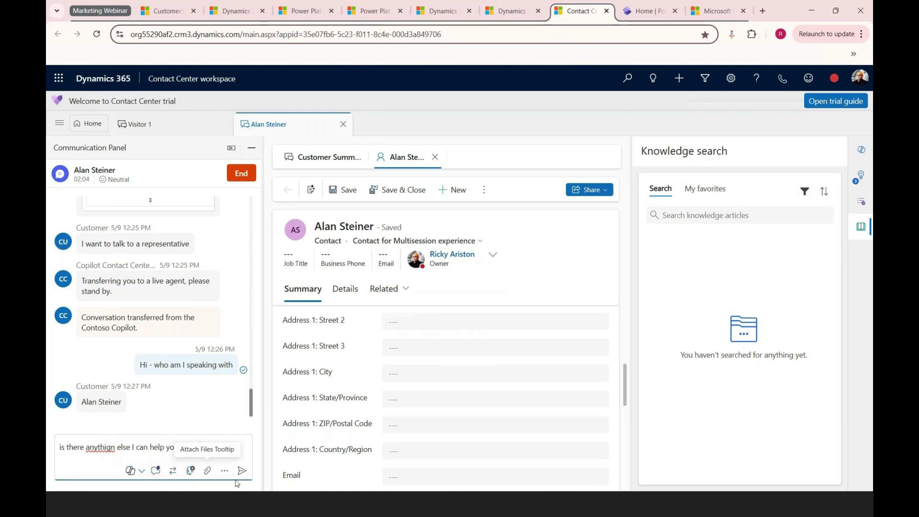
{"action": "left_click", "coordinate": [156, 471]}
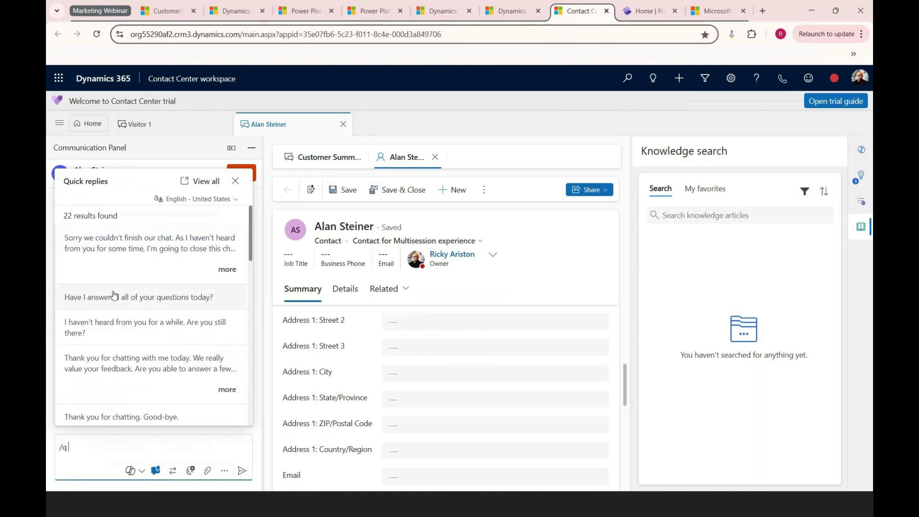
Step: Insert the quick reply asking the visitor whether all their questions were answered
{"action": "scroll", "coordinate": [150, 297], "scroll_direction": "down", "scroll_amount": 1}
{"action": "scroll", "coordinate": [150, 297], "scroll_direction": "down", "scroll_amount": 2}
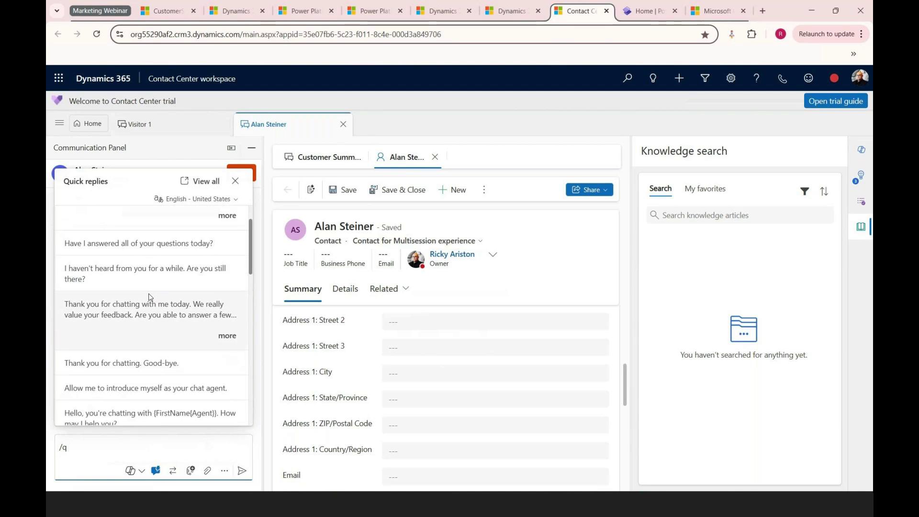
{"action": "left_click", "coordinate": [105, 245]}
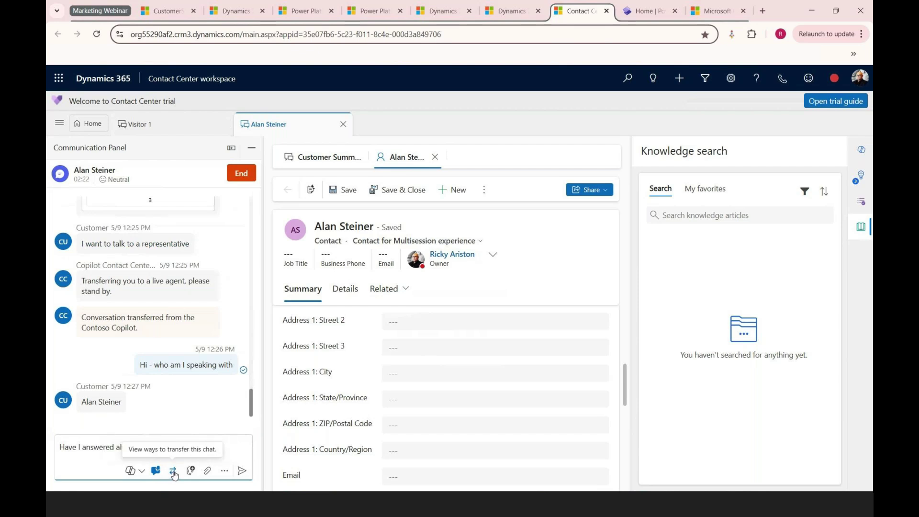
Step: Open Find a consult, close it without consulting anyone, and leave the message box empty
{"action": "left_click", "coordinate": [191, 472]}
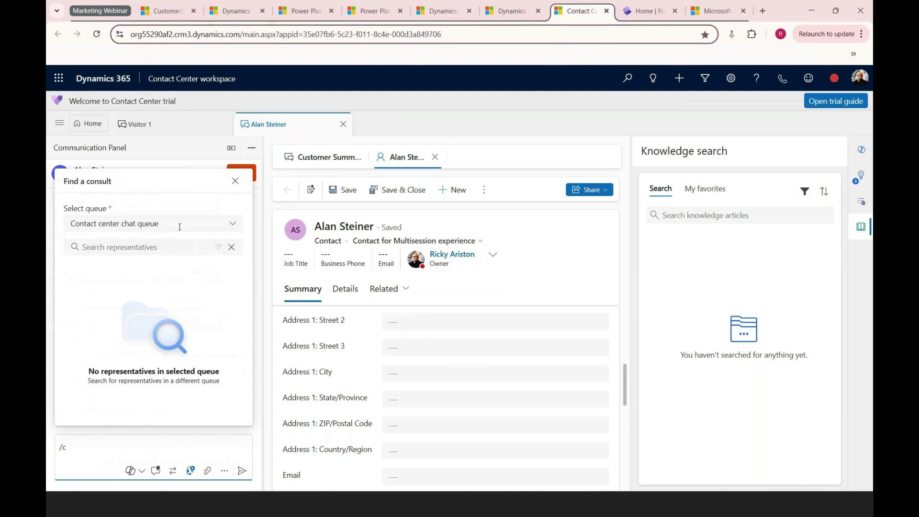
{"action": "left_click", "coordinate": [221, 435]}
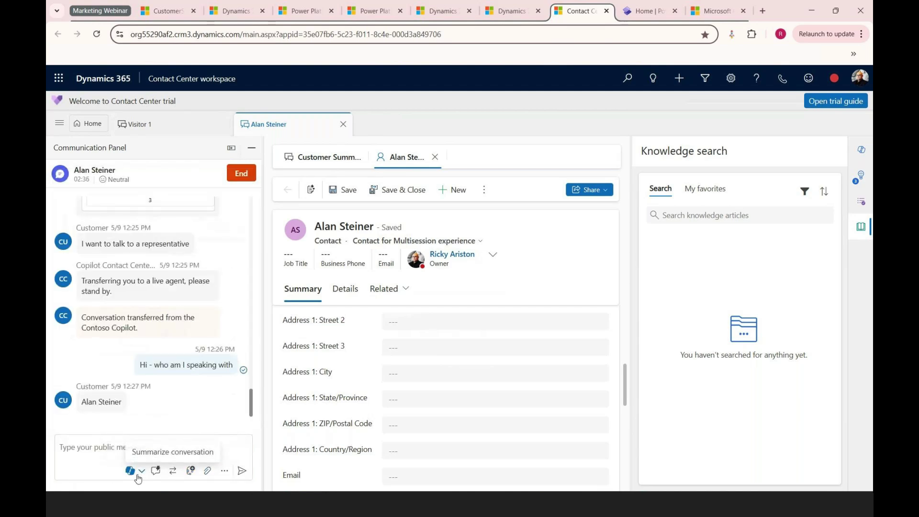
{"action": "left_click", "coordinate": [114, 457]}
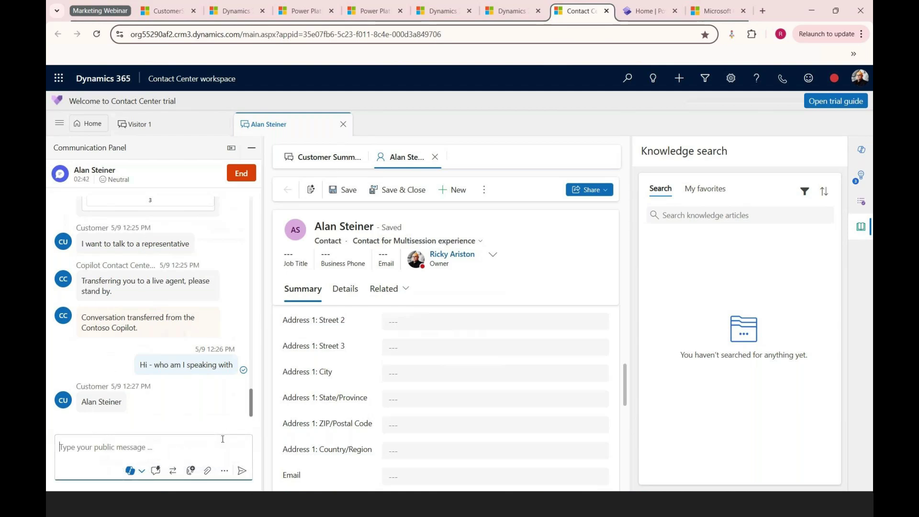
Step: Send the 'Thank you for chatting with me today' quick reply with its feedback survey request
{"action": "type", "text": "/q"}
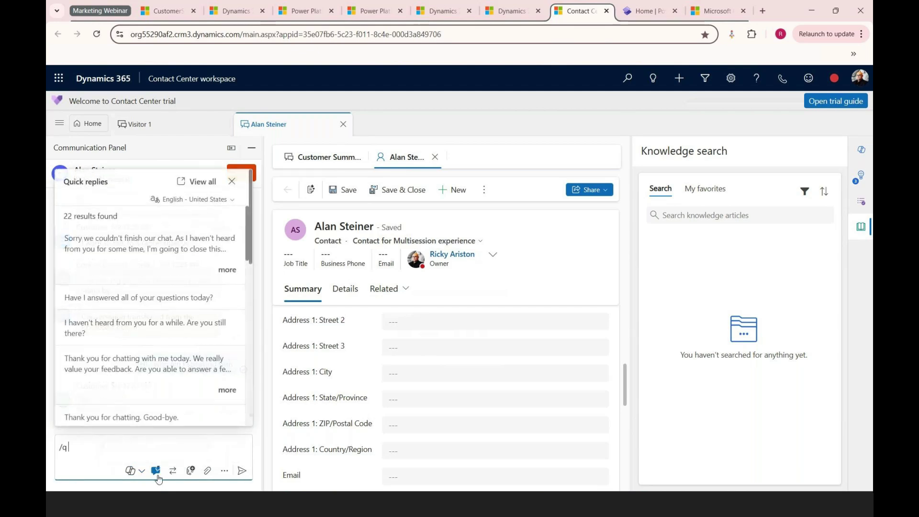
{"action": "left_click", "coordinate": [145, 374]}
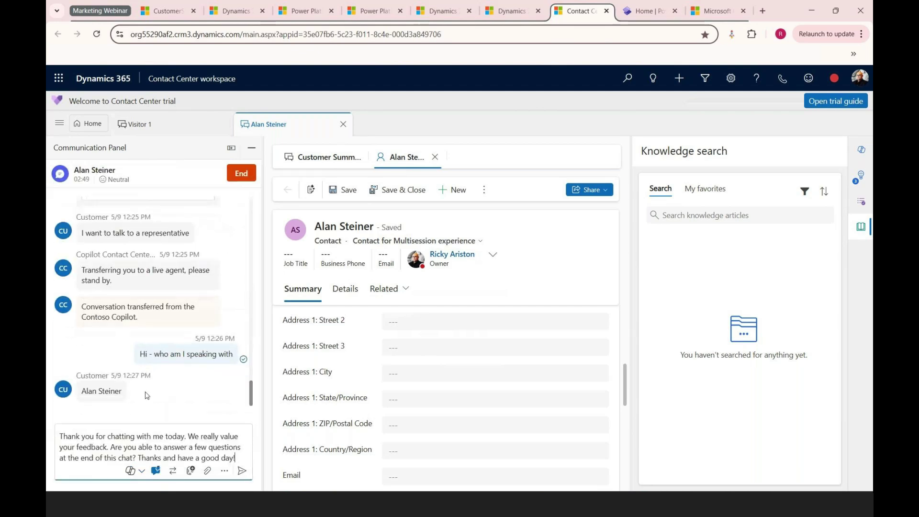
{"action": "left_click", "coordinate": [242, 470]}
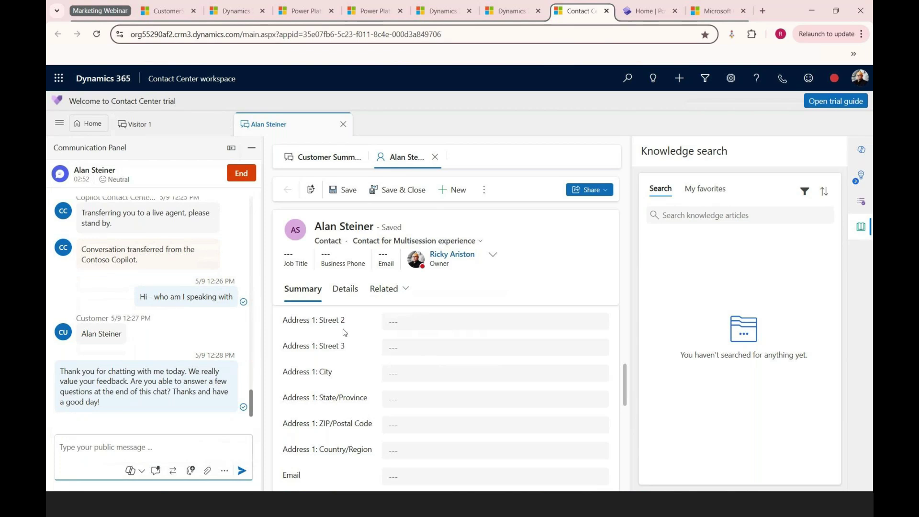
Step: Reply 'thanks' from the visitor's portal chat, then return to the Contact Center workspace
{"action": "key", "text": "alt+Tab"}
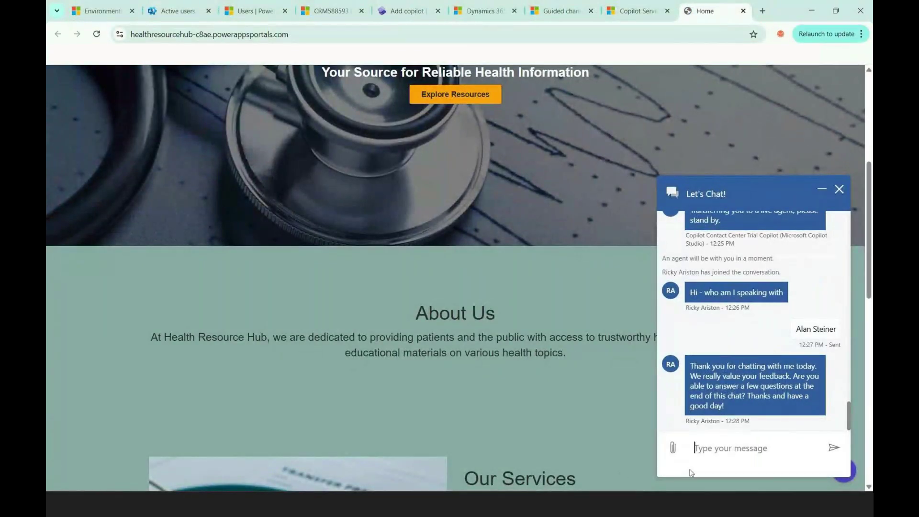
{"action": "type", "text": "thanks yo"}
{"action": "key", "text": "BackSpace"}
{"action": "key", "text": "BackSpace"}
{"action": "key", "text": "Return"}
{"action": "key", "text": "alt+Tab"}
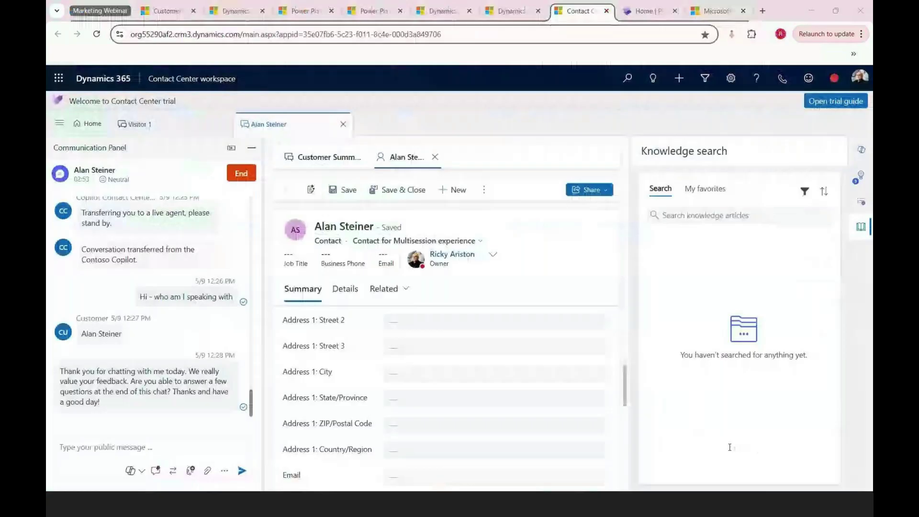
Step: End the chat from the Communication Panel and copy the Copilot conversation summary
{"action": "left_click", "coordinate": [241, 174]}
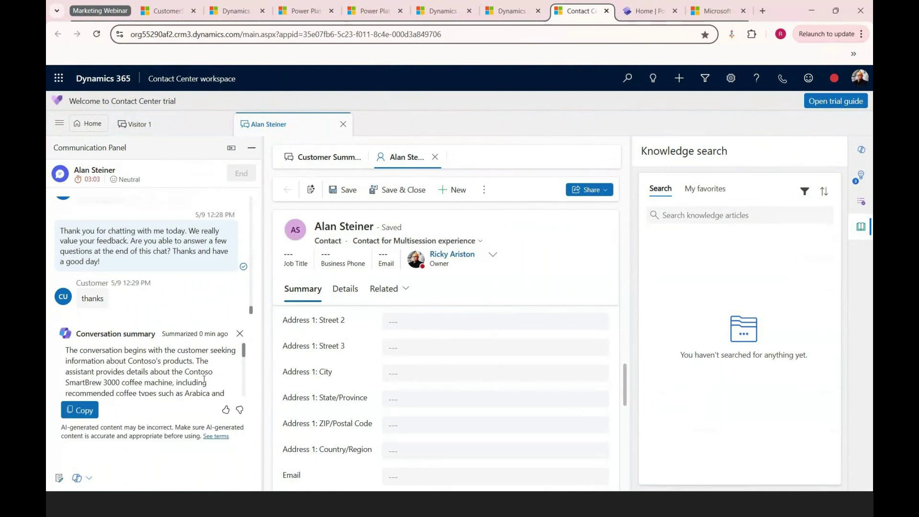
{"action": "left_click", "coordinate": [80, 407]}
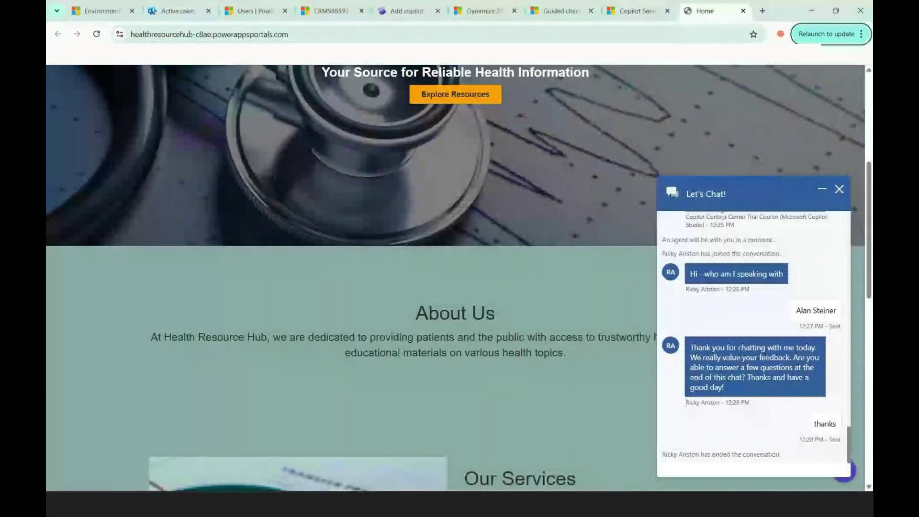
Step: Scroll the Health Resource Hub page back up to the site header
{"action": "scroll", "coordinate": [582, 213], "scroll_direction": "up", "scroll_amount": 5}
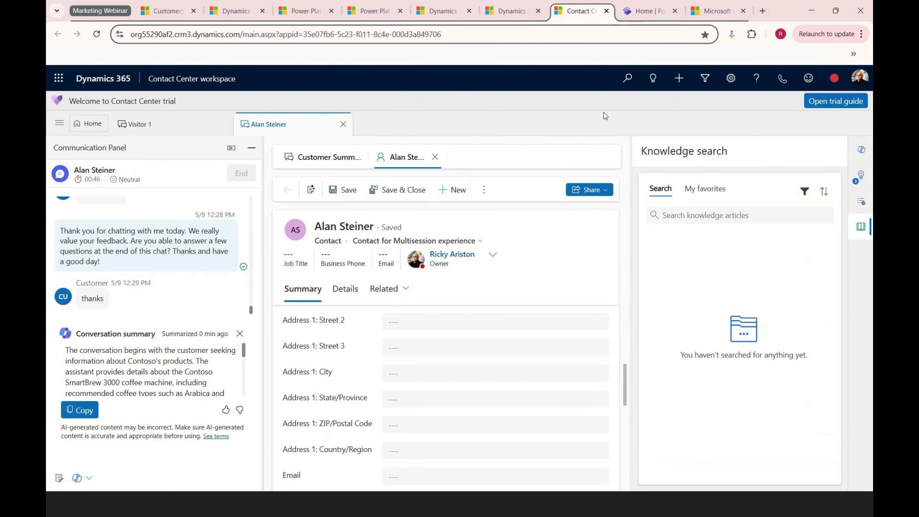
Step: Show the Customer Summary with the new contact linked, then switch to the admin center tab
{"action": "left_click", "coordinate": [320, 158]}
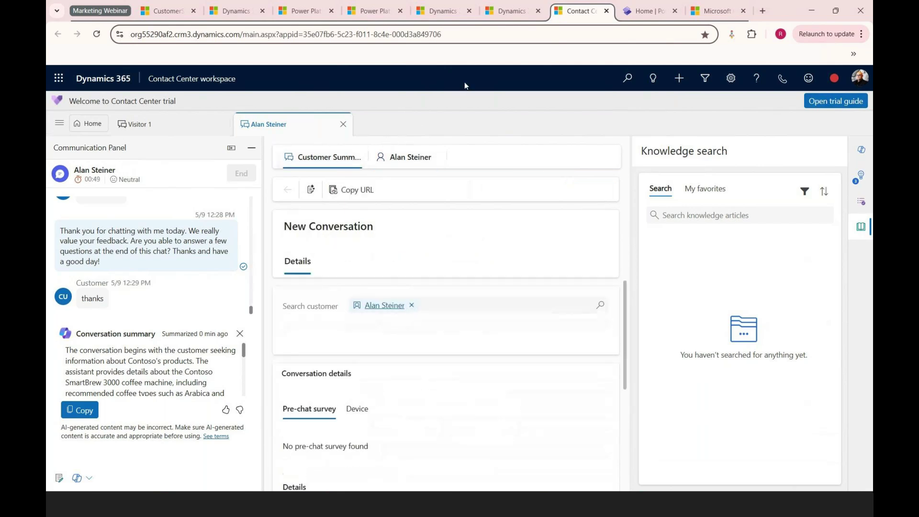
{"action": "left_click", "coordinate": [502, 17]}
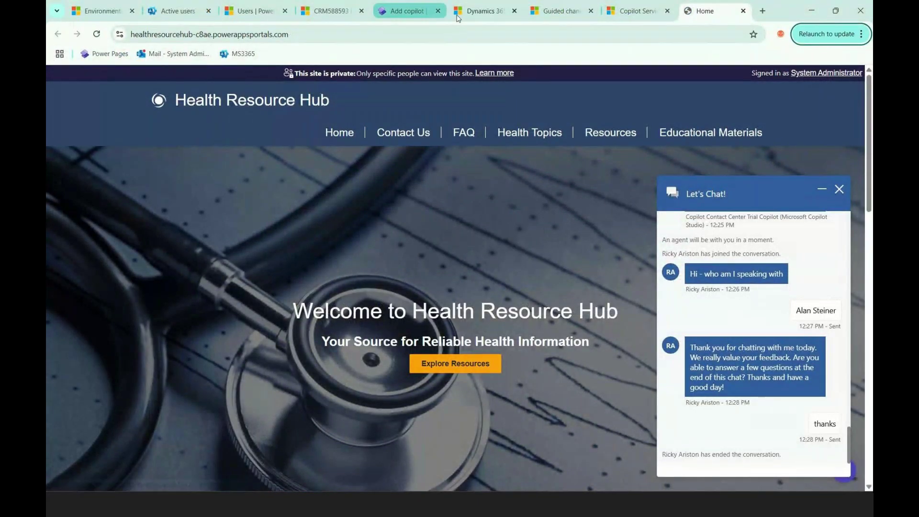
Step: Glance at the admin center tab, return to the portal Home tab, and minimize the ended chat
{"action": "left_click", "coordinate": [471, 12]}
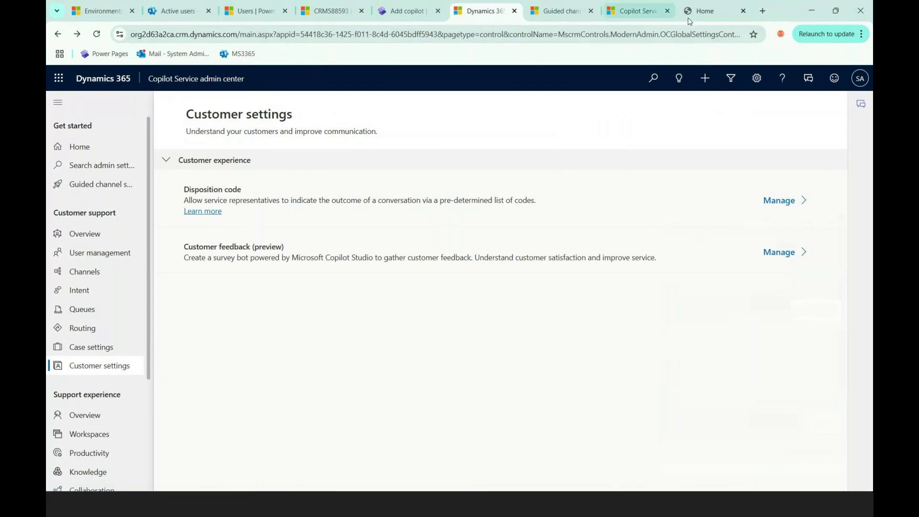
{"action": "left_click", "coordinate": [714, 10]}
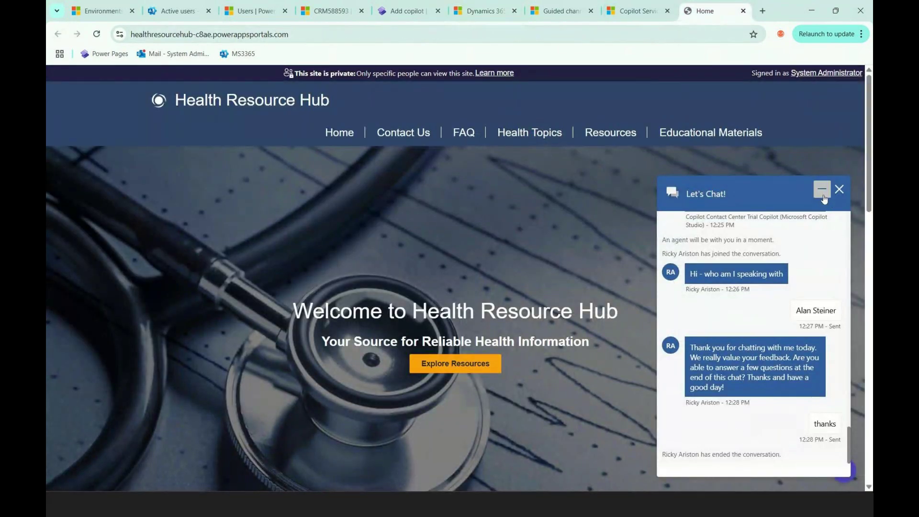
{"action": "left_click", "coordinate": [823, 192]}
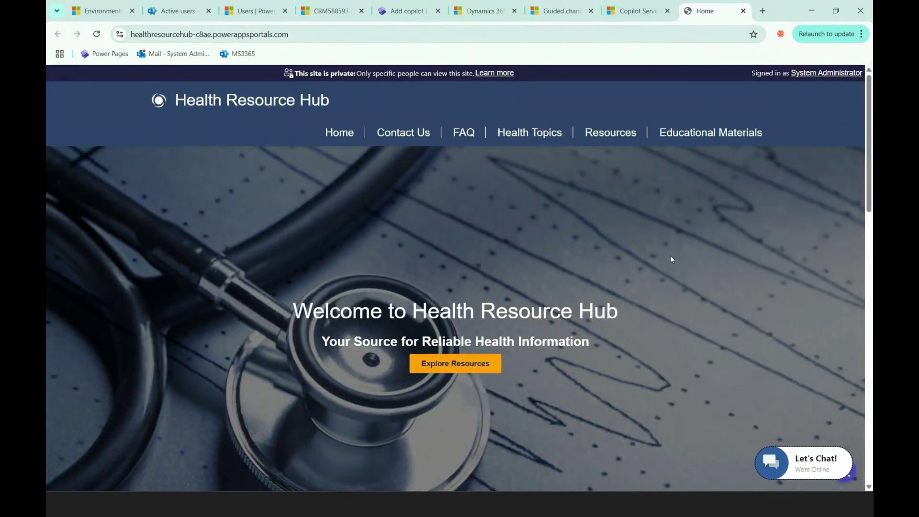